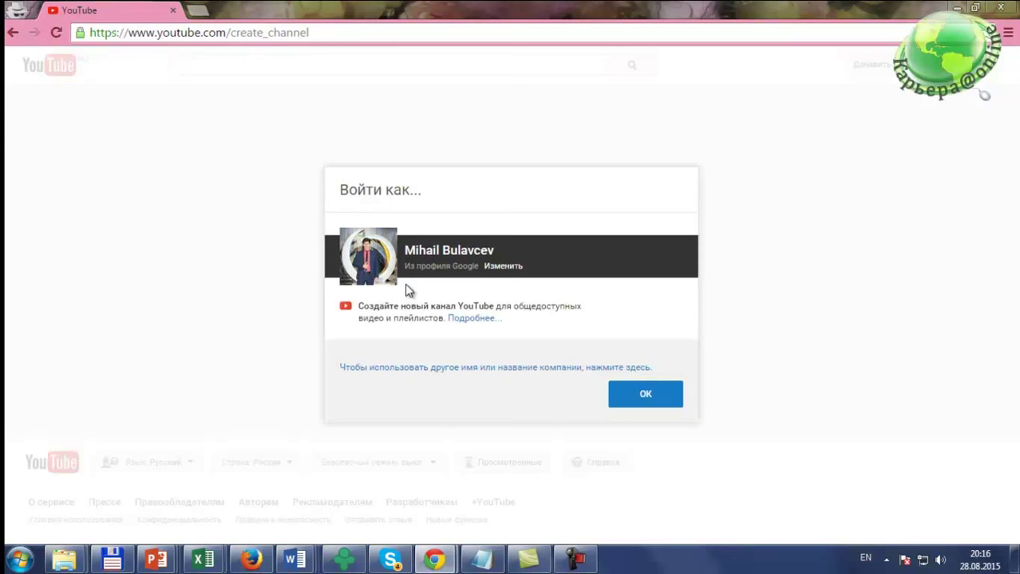
Step: Create the channel under the Google profile name, then switch to the conference room window
left_click(652, 398)
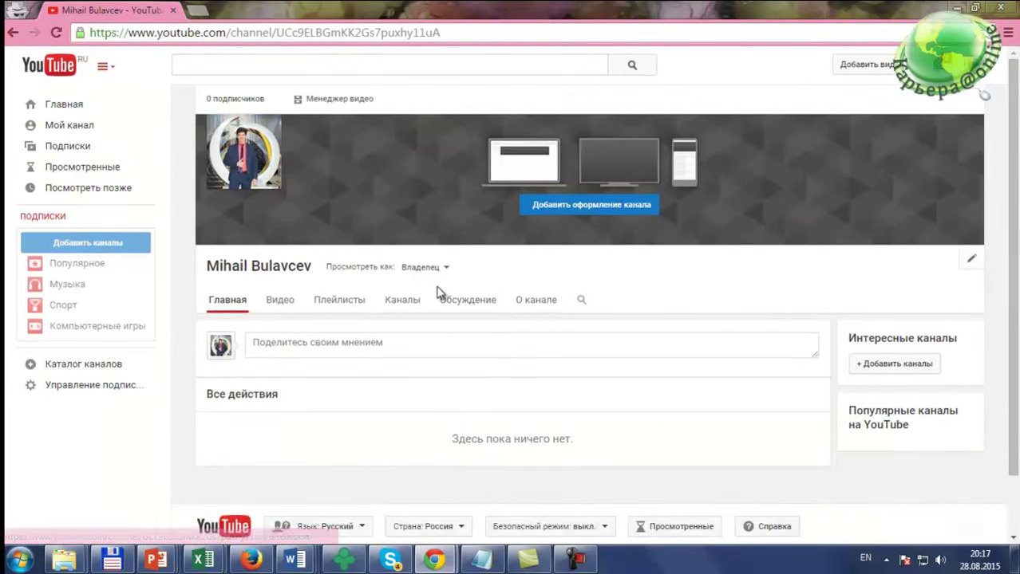
scroll(403, 283, "down", 2)
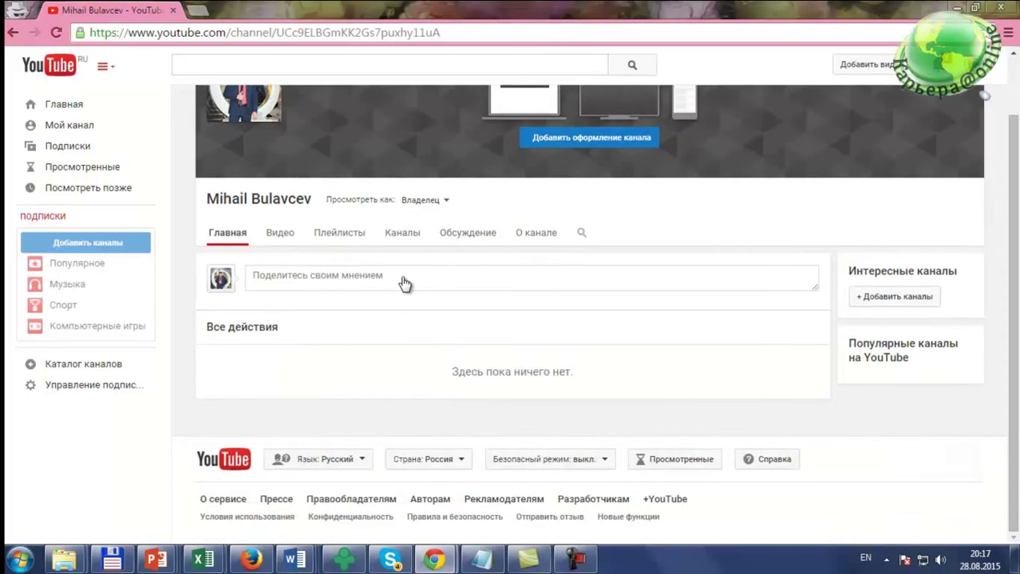
scroll(403, 283, "up", 2)
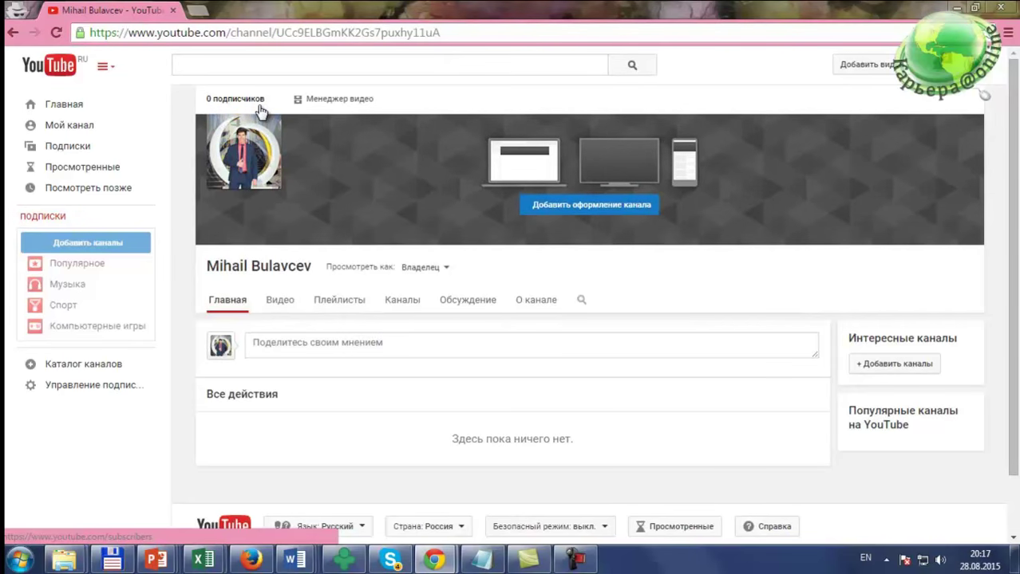
key("alt+Tab")
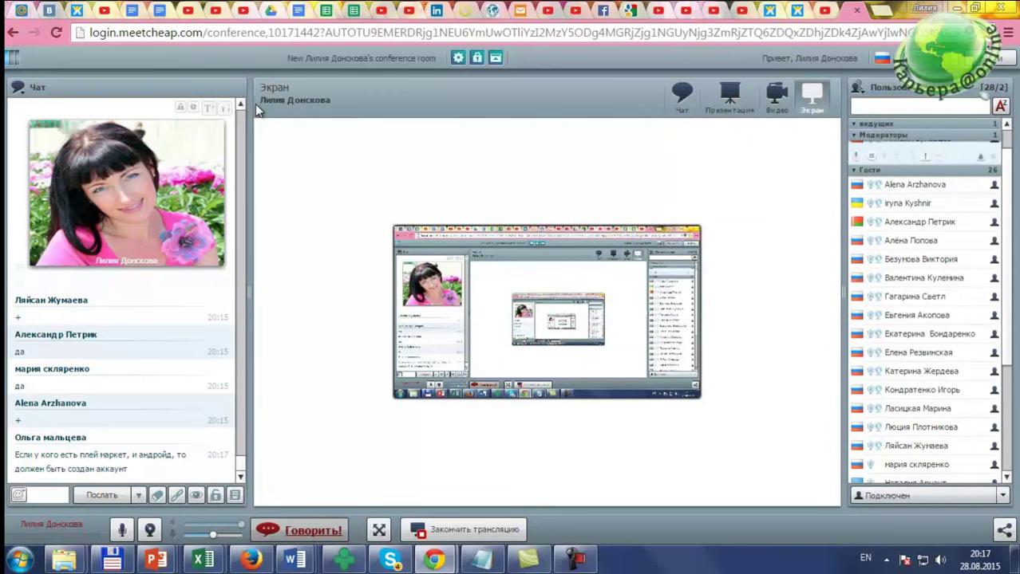
key("alt+Tab")
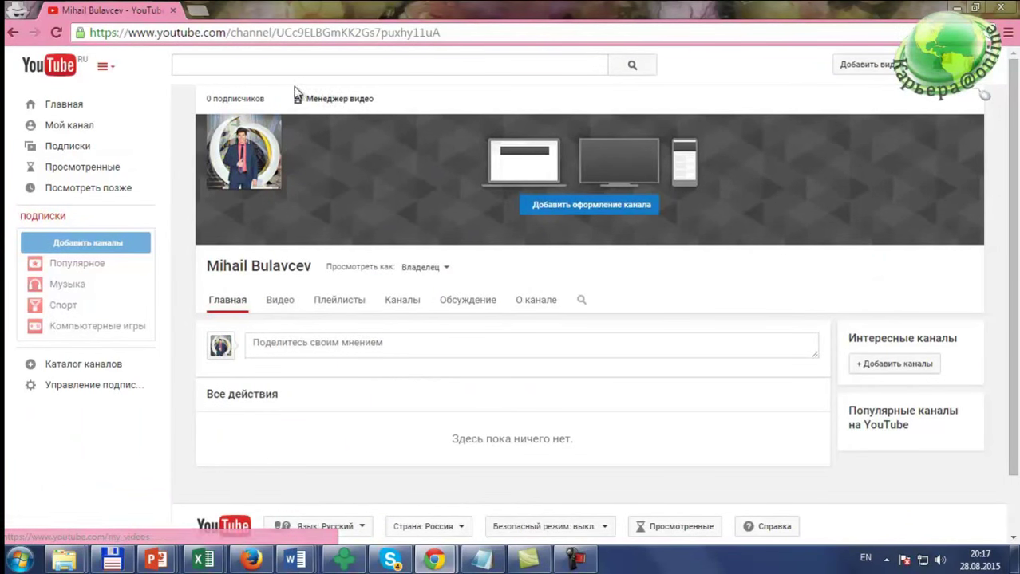
Step: Go from the Video Manager to the КАНАЛ status and features page in Creator Studio
left_click(334, 104)
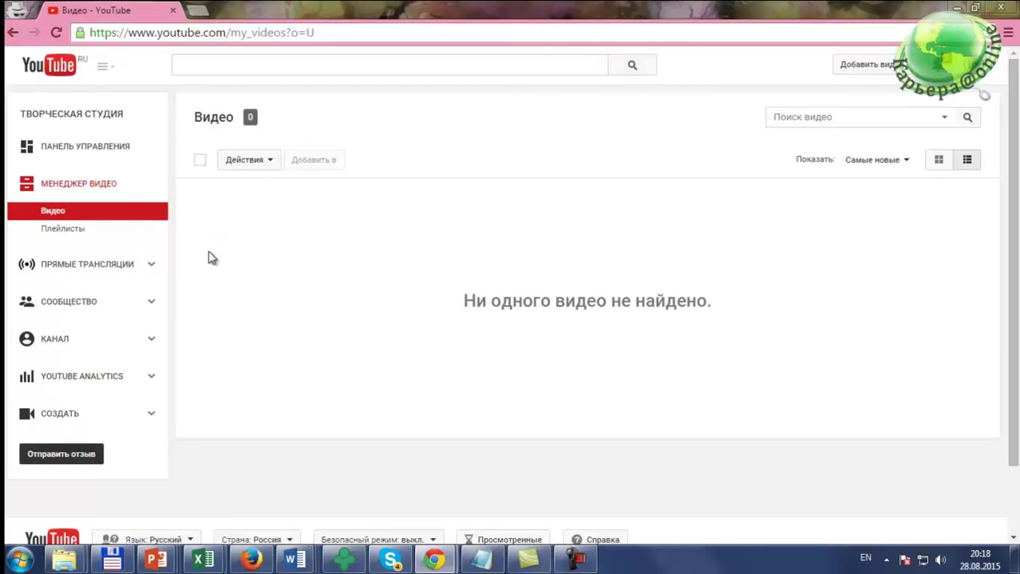
left_click(56, 345)
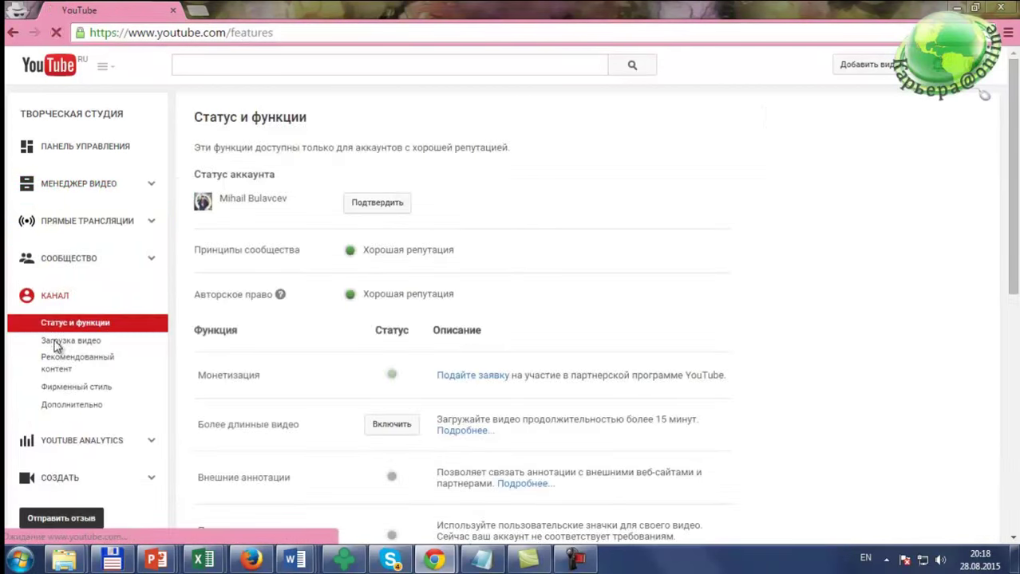
scroll(82, 311, "down", 1)
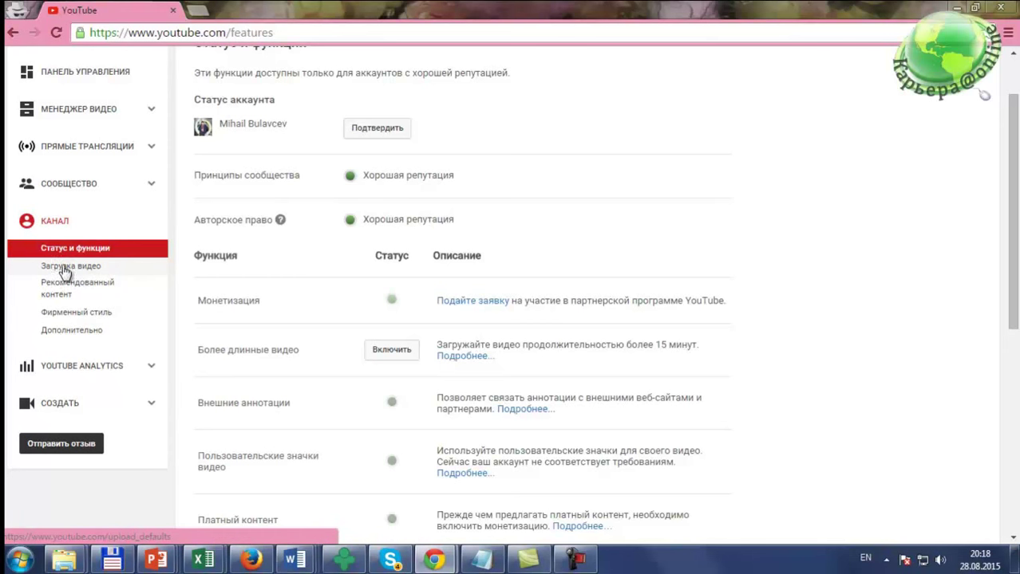
Step: Open the default upload settings and keep privacy at Открытый доступ (public)
left_click(73, 270)
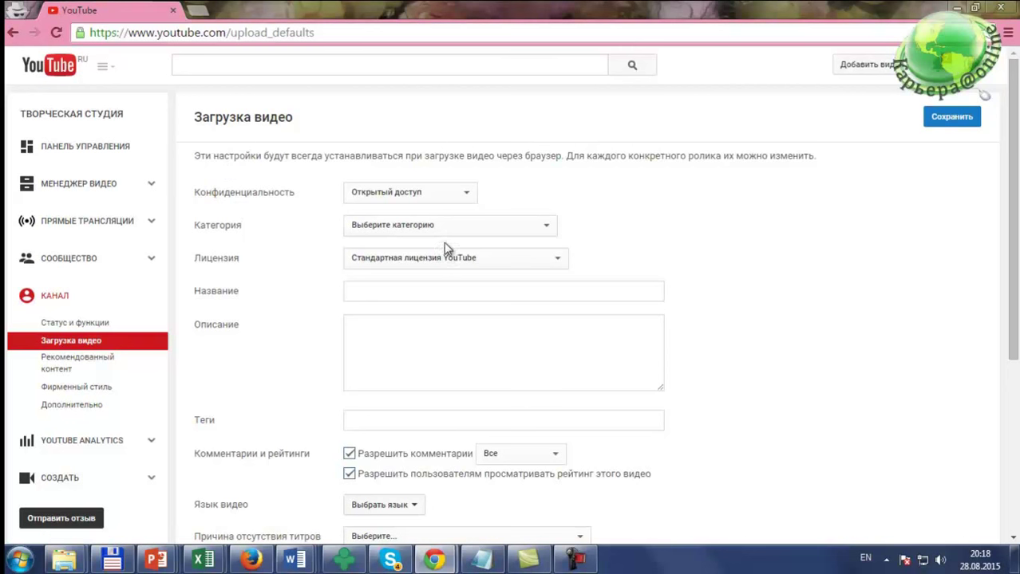
left_click(444, 196)
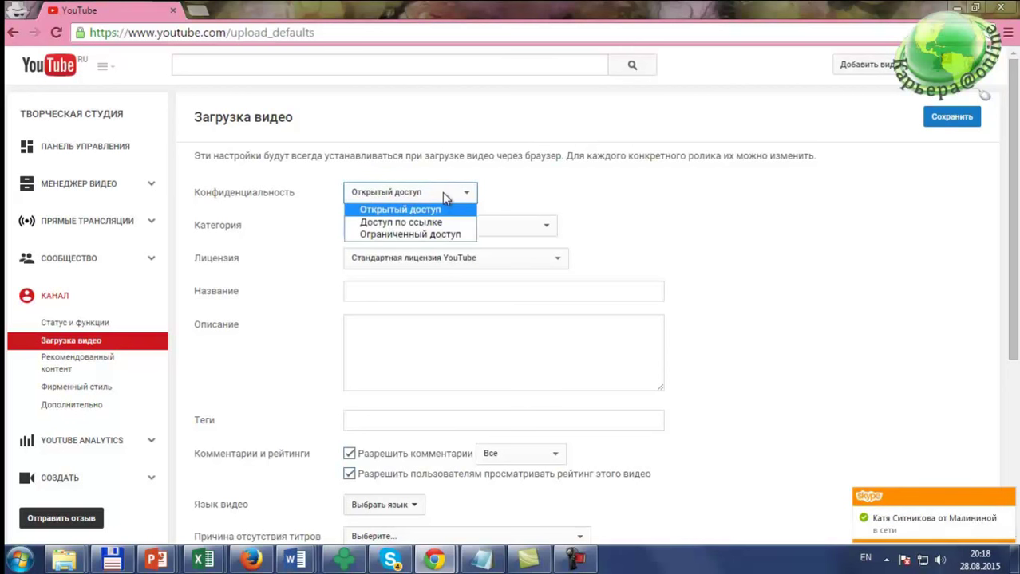
left_click(444, 196)
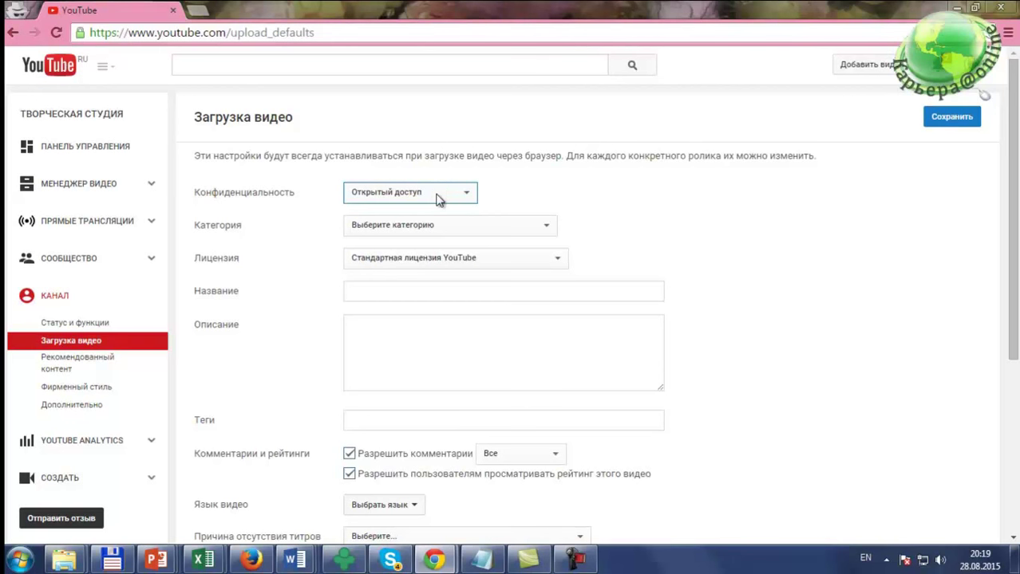
left_click(449, 199)
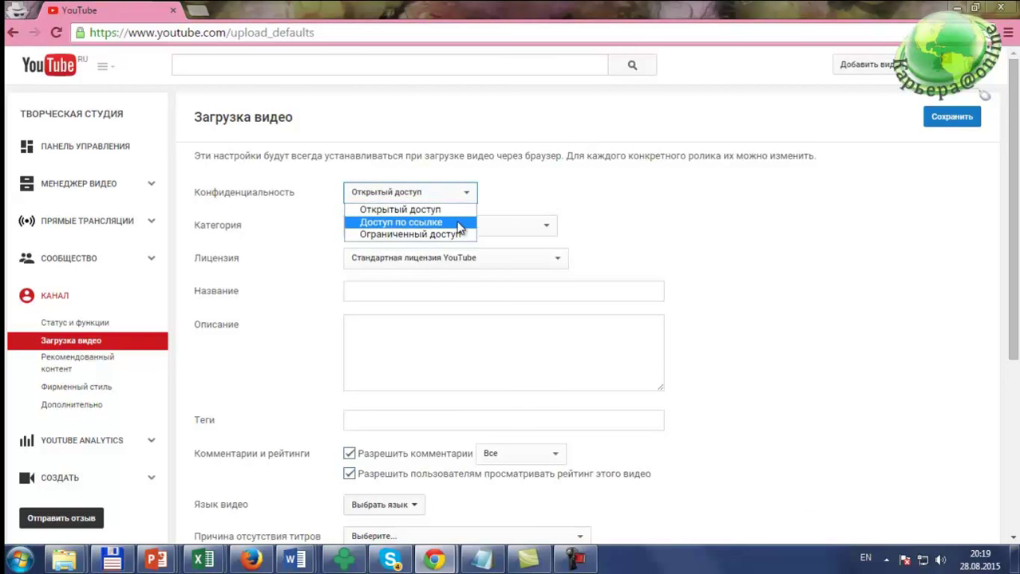
left_click(439, 209)
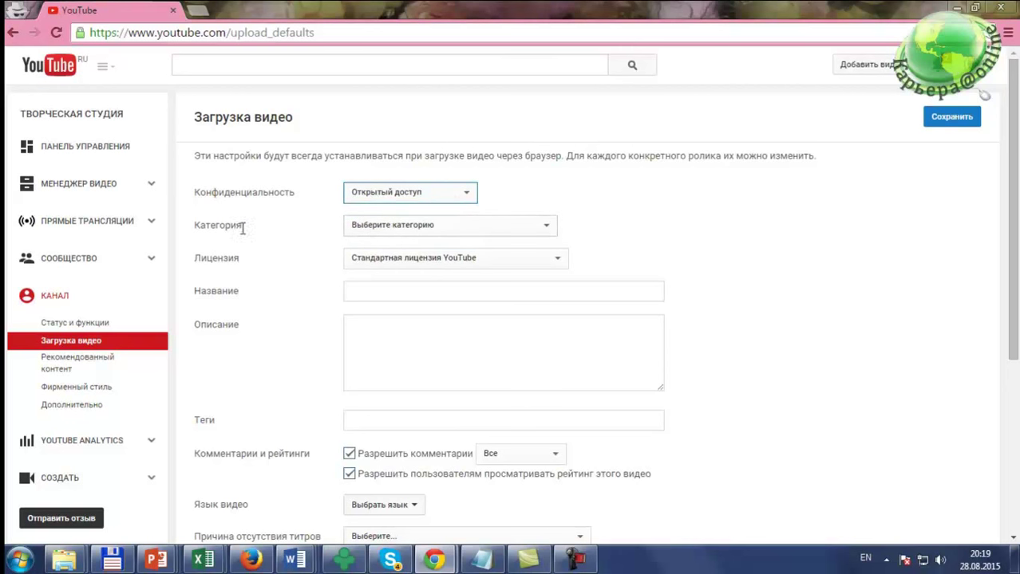
Step: Choose Люди и блоги as the default upload category, then place the cursor in Название
left_click(469, 231)
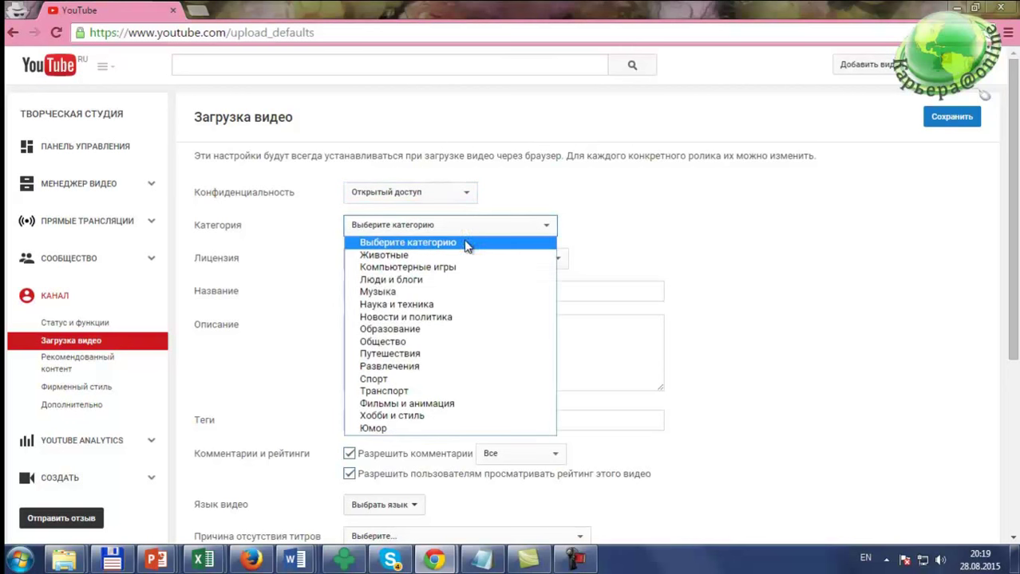
left_click(423, 284)
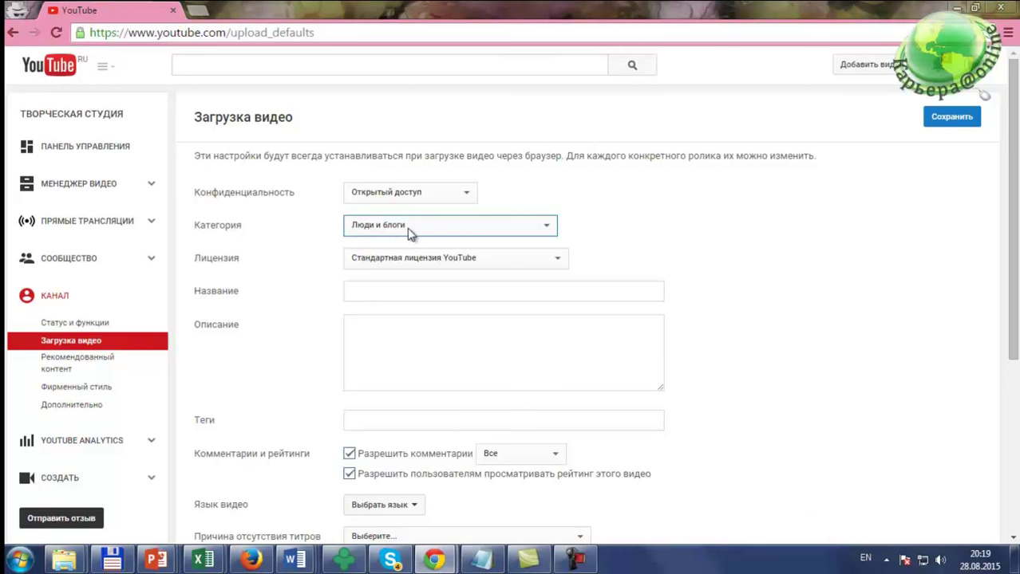
left_click(390, 293)
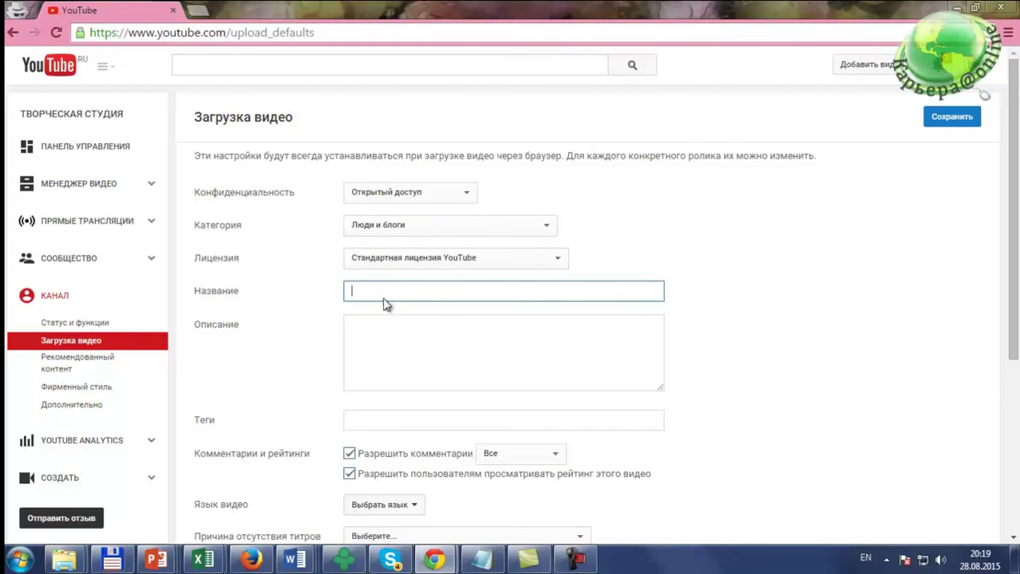
scroll(391, 306, "down", 1)
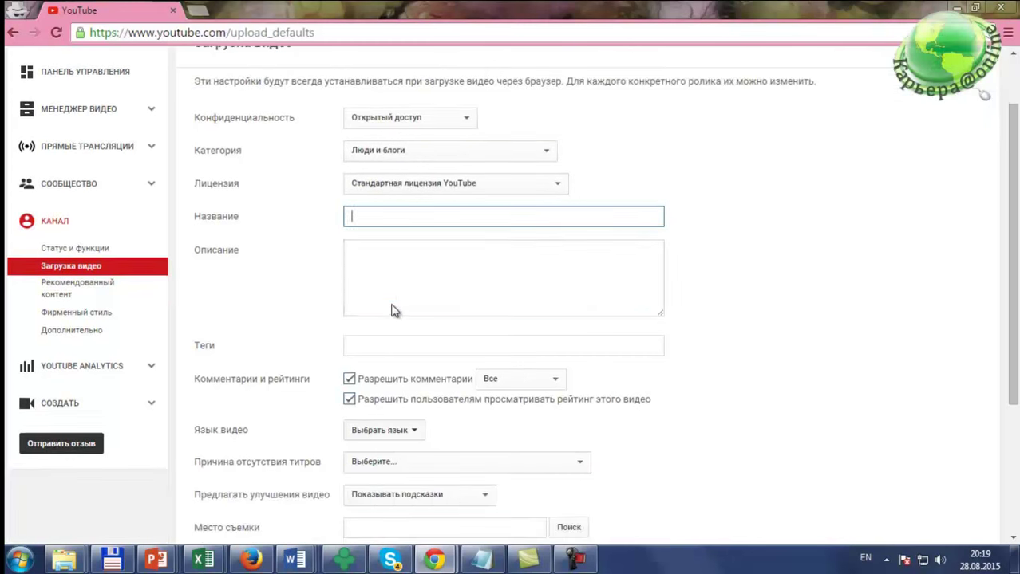
left_click(349, 257)
scroll(383, 258, "down", 1)
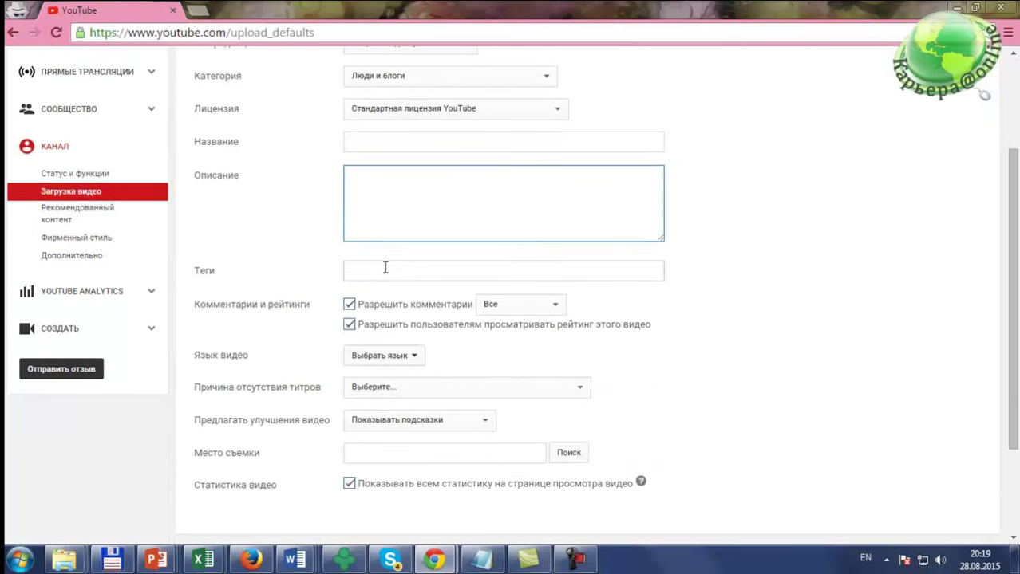
left_click(372, 270)
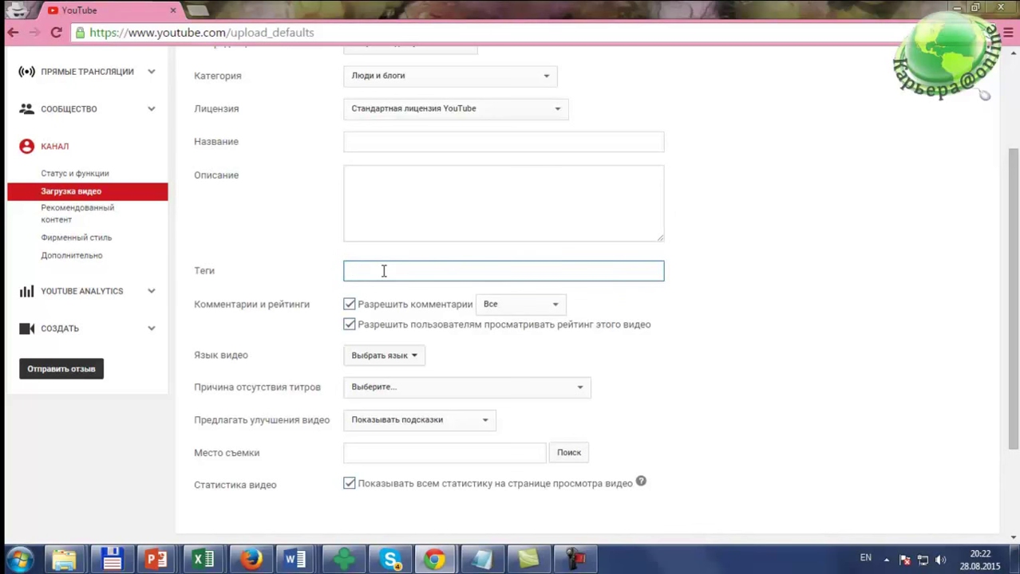
type("jhbak'q")
key("BackSpace")
key("BackSpace")
key("BackSpace")
key("BackSpace")
key("BackSpace")
key("BackSpace")
key("BackSpace")
key("alt+shift")
type("орифлей,")
key("alt+shift")
type("oriflame")
key("alt+shift")
type(", ")
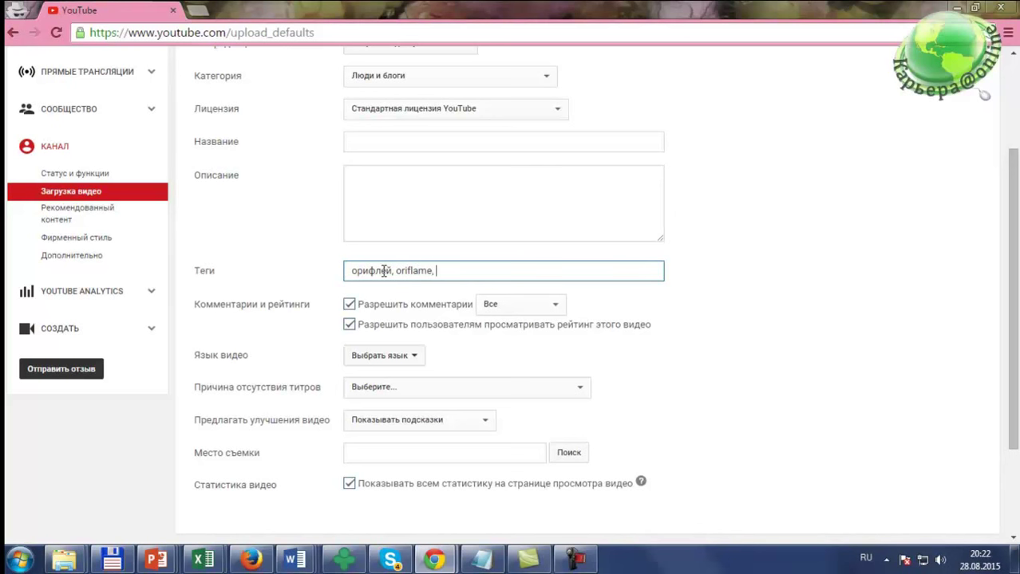
type("красота, здоровье,")
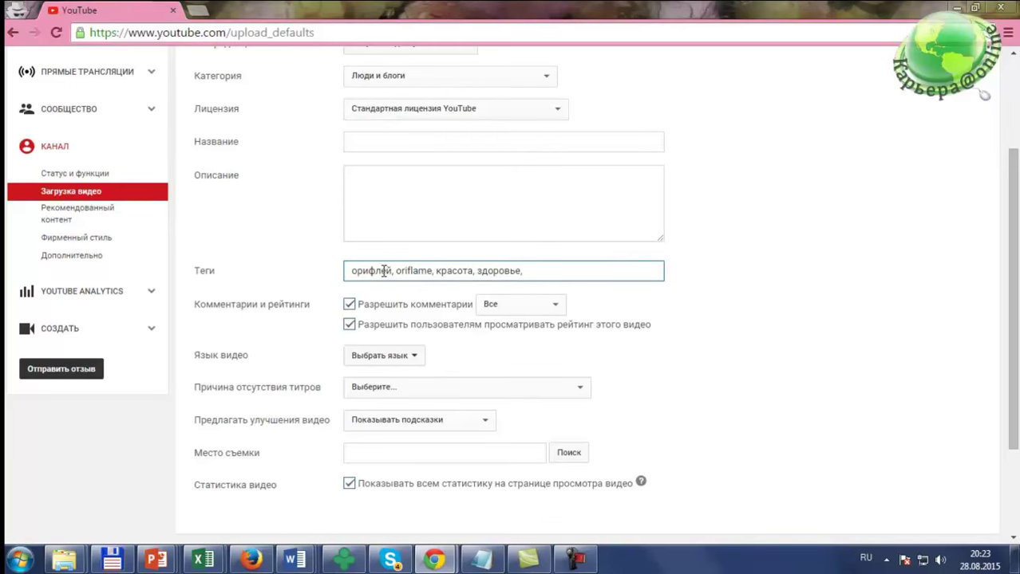
key("alt+Tab")
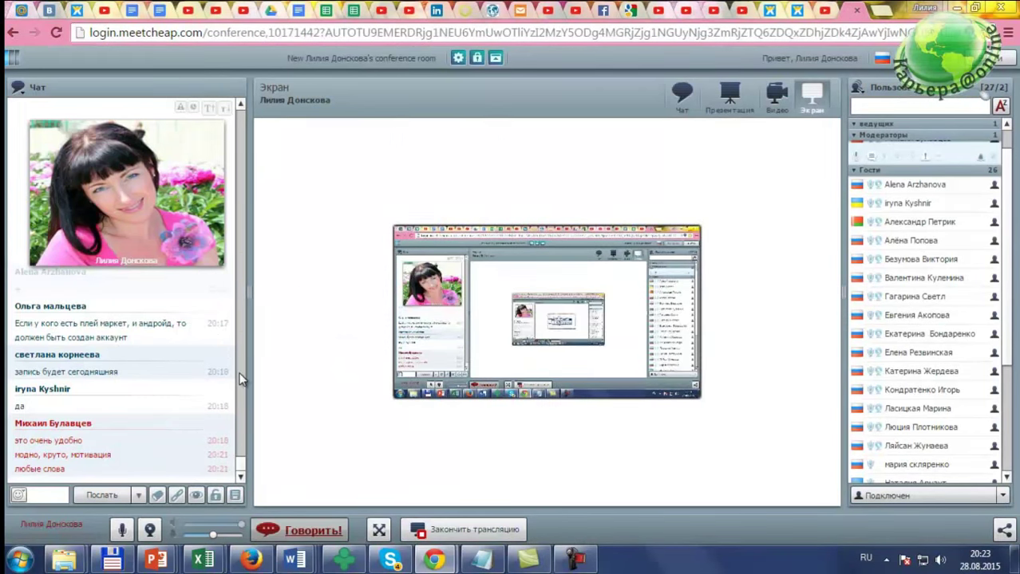
key("alt+Tab")
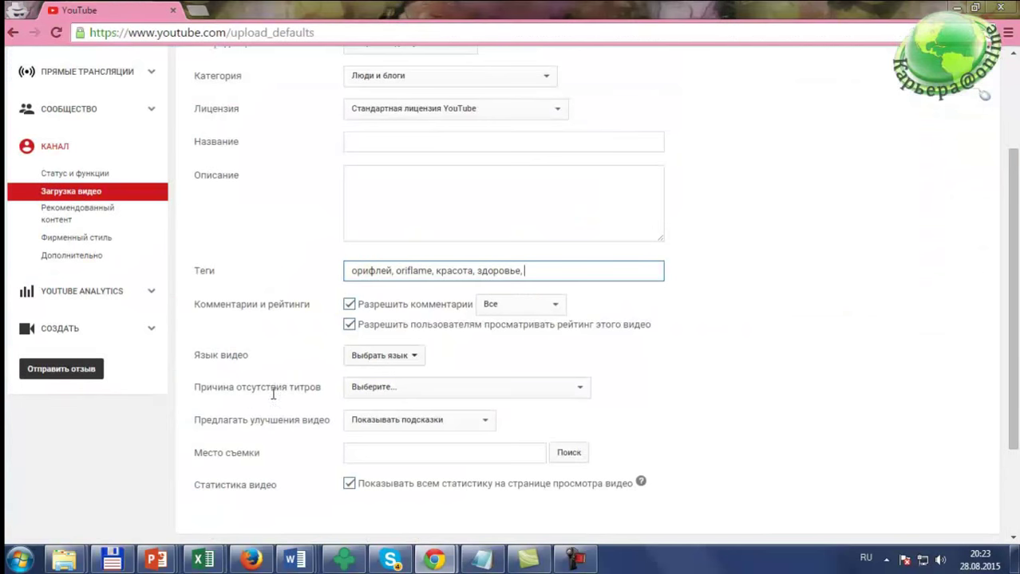
scroll(472, 264, "down", 3)
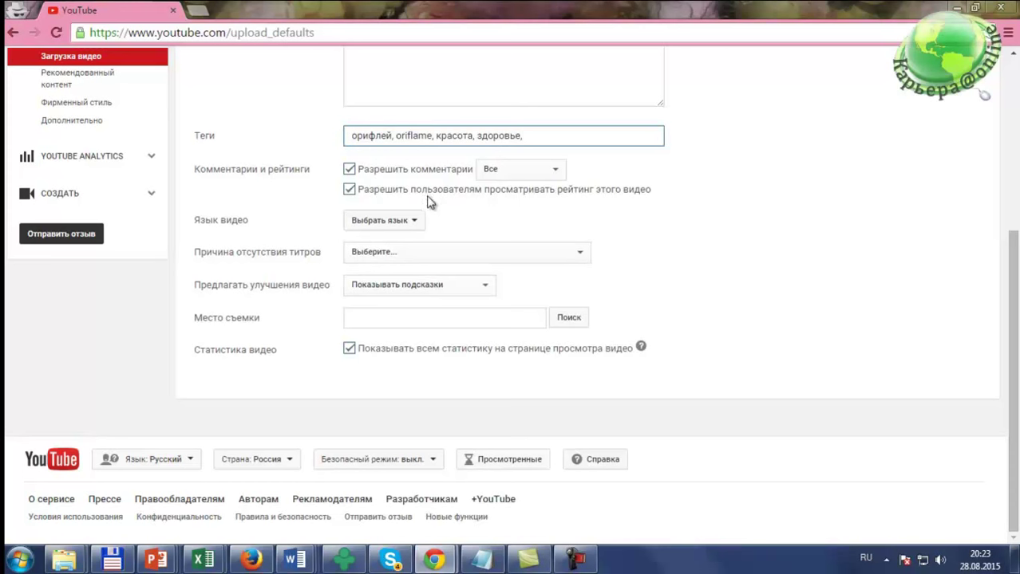
scroll(439, 203, "up", 4)
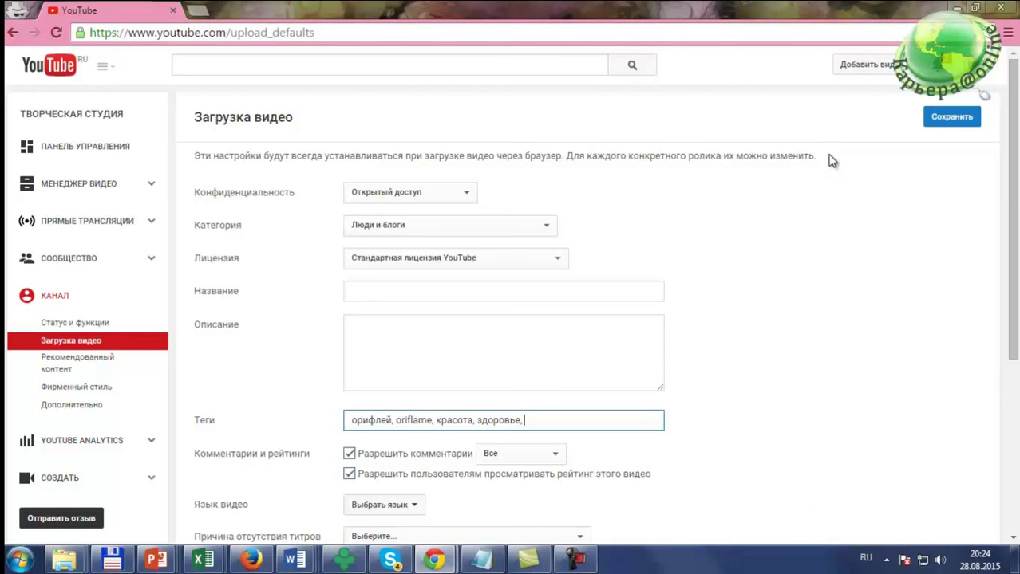
left_click(562, 176)
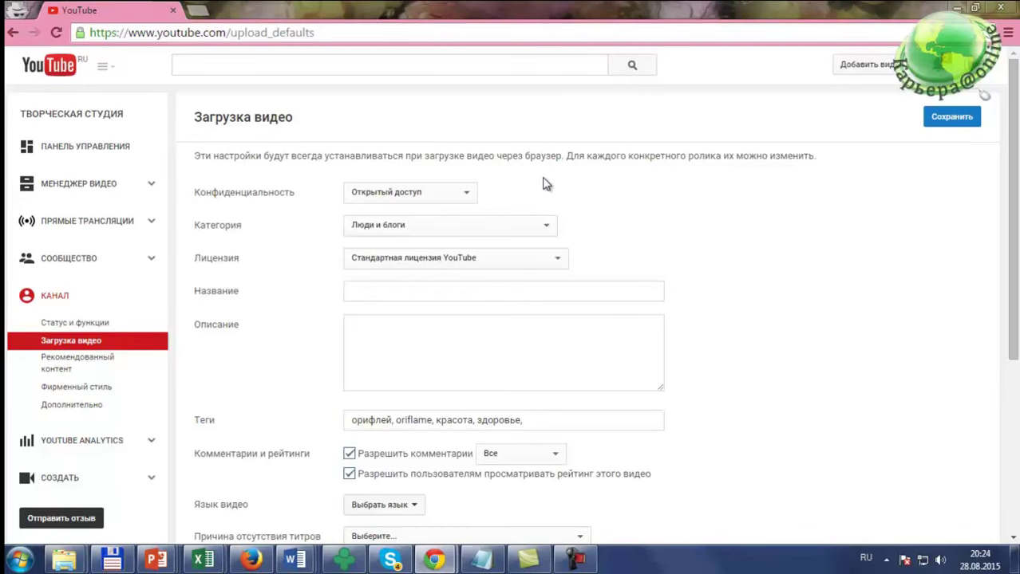
Step: Switch to the MeetCheap conference room window to read the chat
key("alt+Tab")
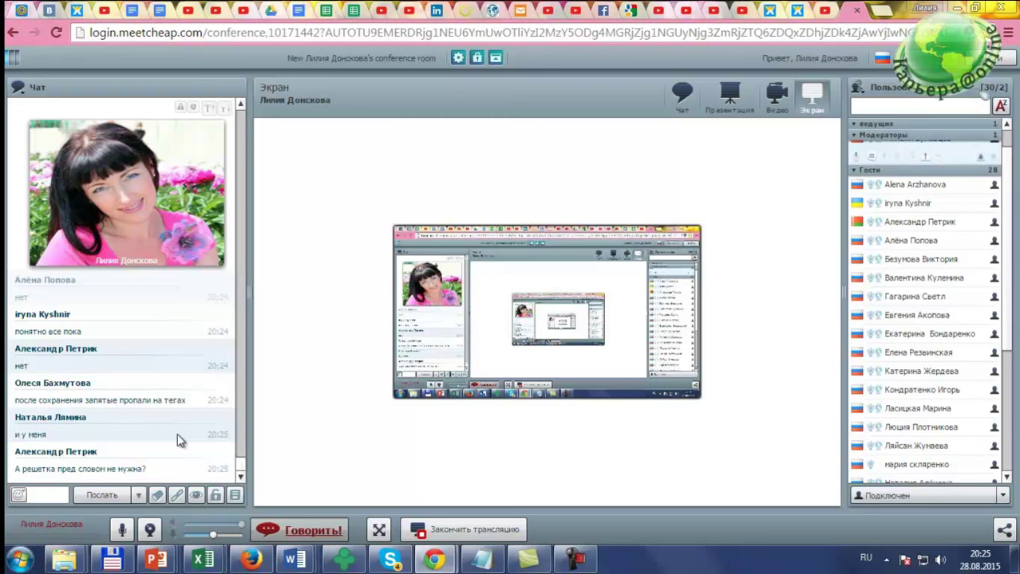
Step: Save the upload defaults with tags орифлей, oriflame, красота, здоровье
key("alt+Tab")
scroll(483, 443, "down", 1)
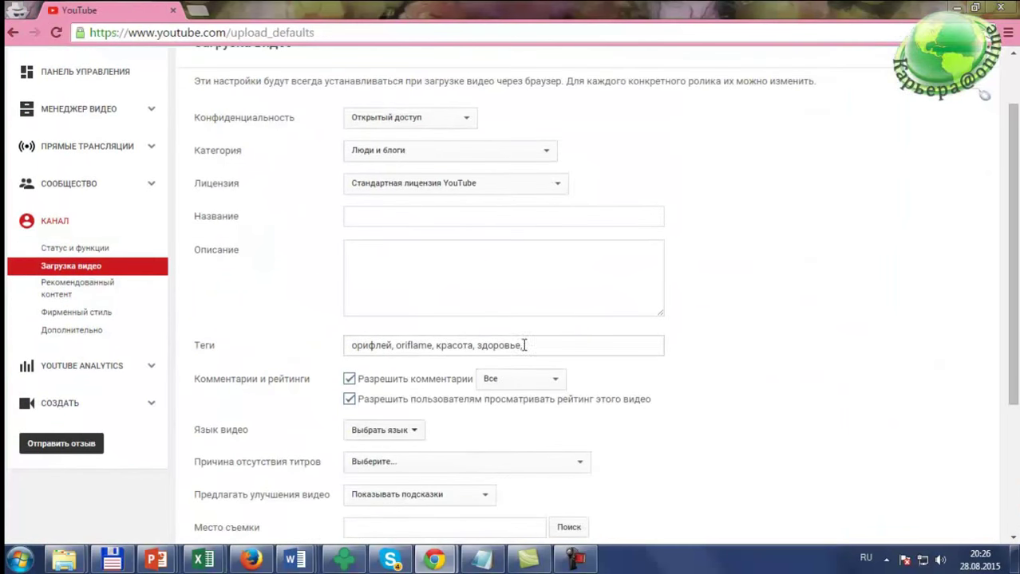
scroll(556, 343, "up", 1)
left_click(946, 119)
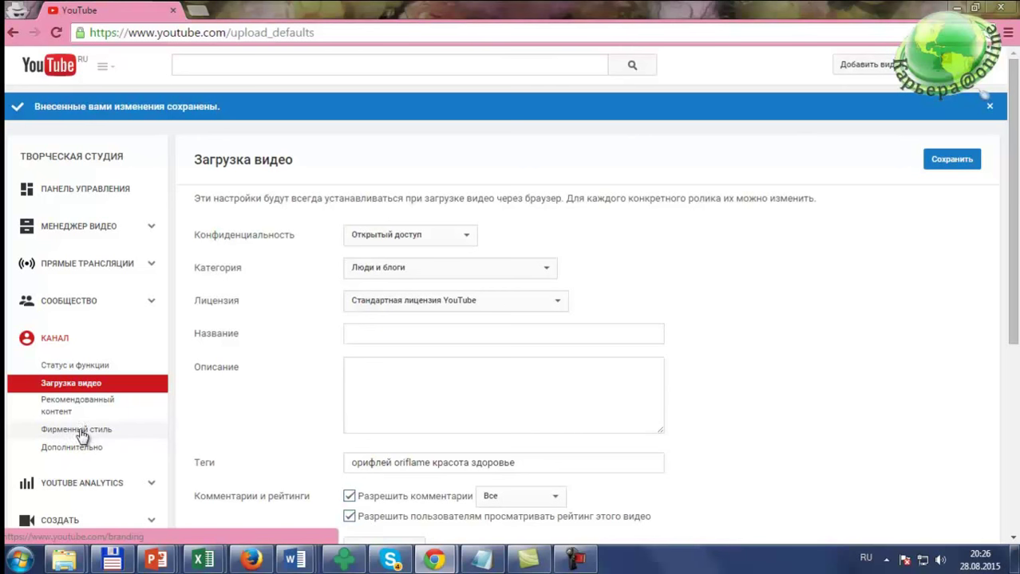
Step: Open the Фирменный стиль branding settings and the channel logo upload dialog
left_click(83, 431)
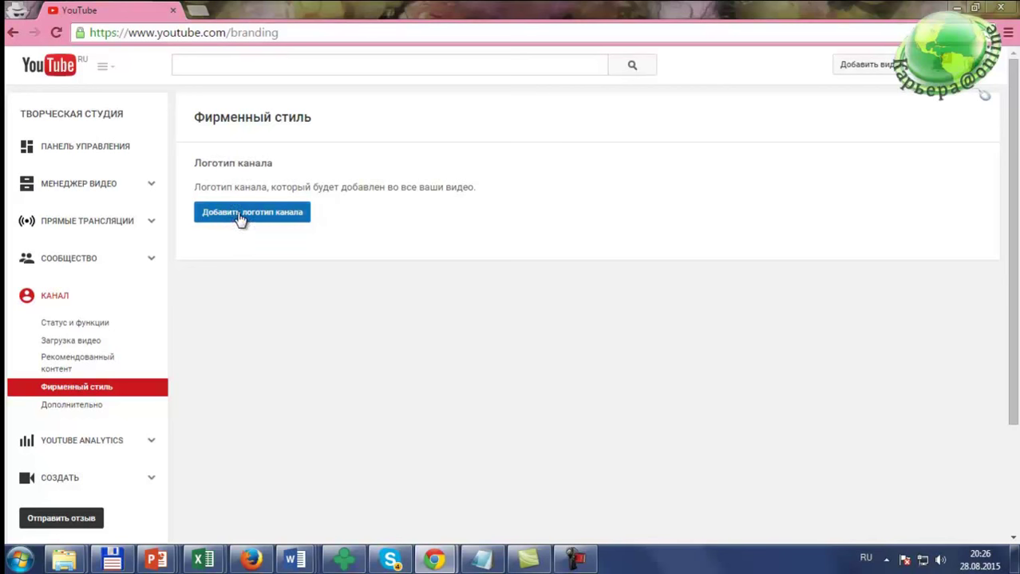
left_click(241, 217)
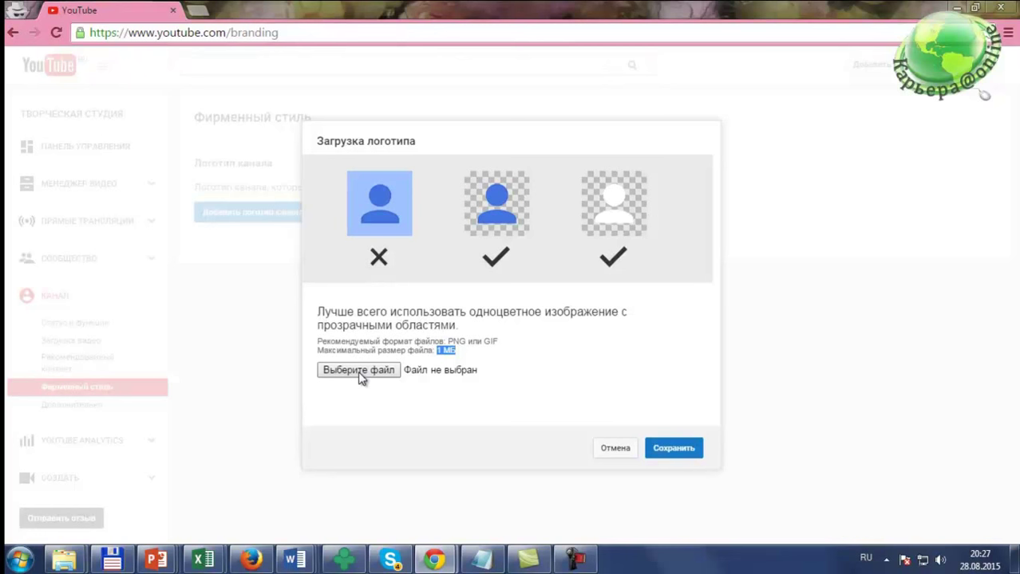
Step: Browse for the logo to Elements (J:) > ФОТО > 2015 > 12-15.06.15 Поездка в МСК > 14.06.15 Банкет Директоров
left_click(359, 371)
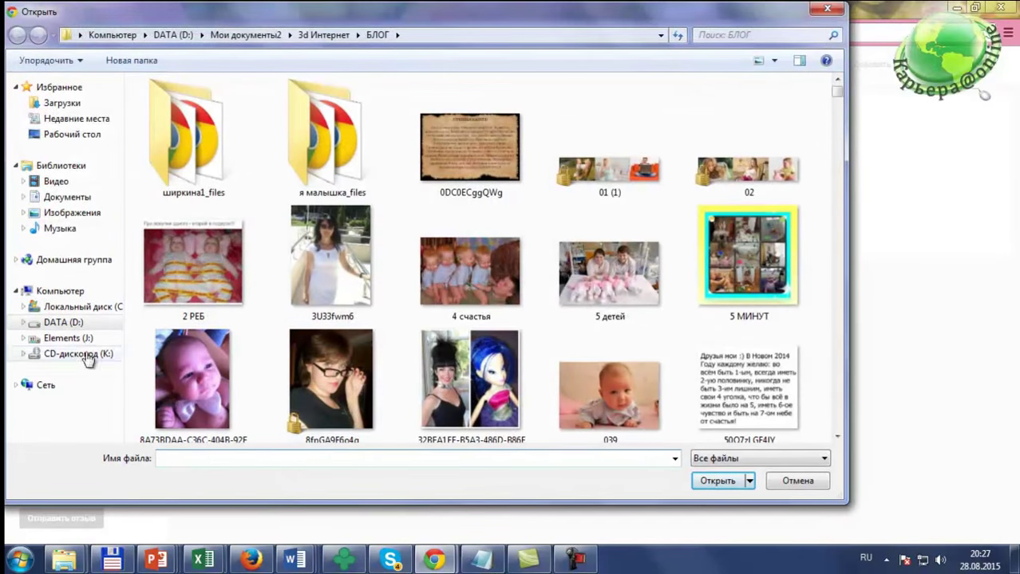
left_click(73, 340)
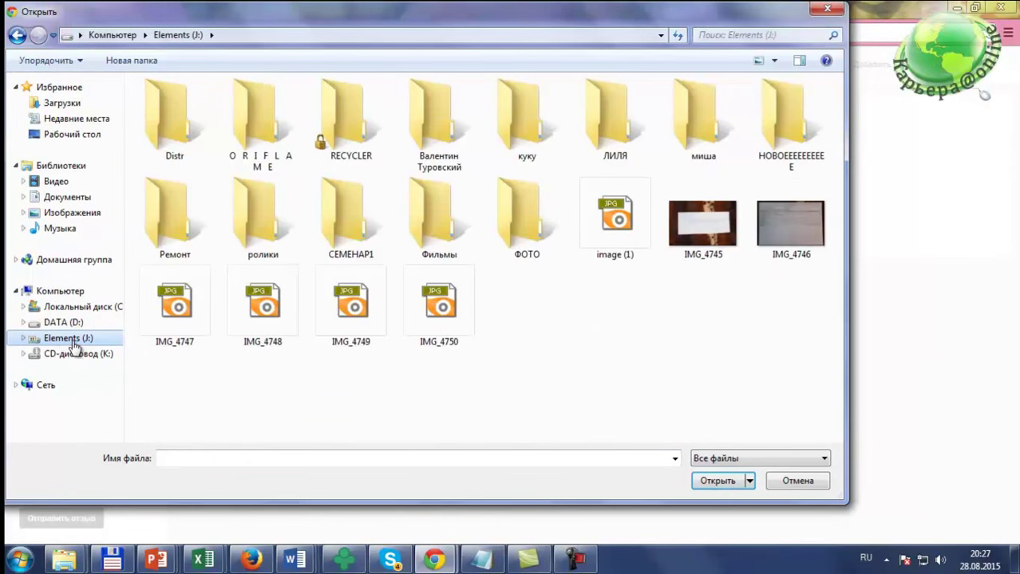
double_click(511, 217)
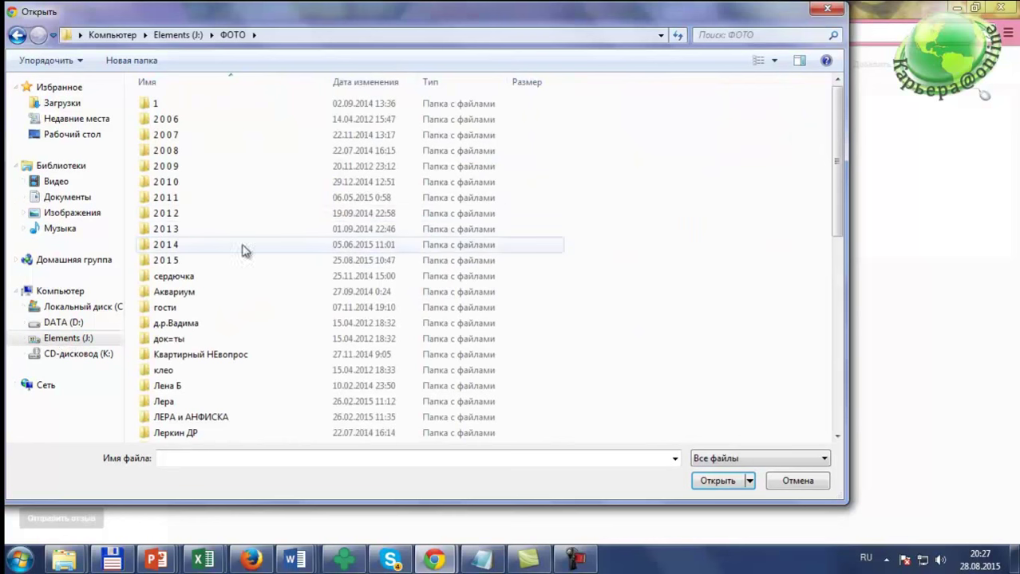
double_click(185, 262)
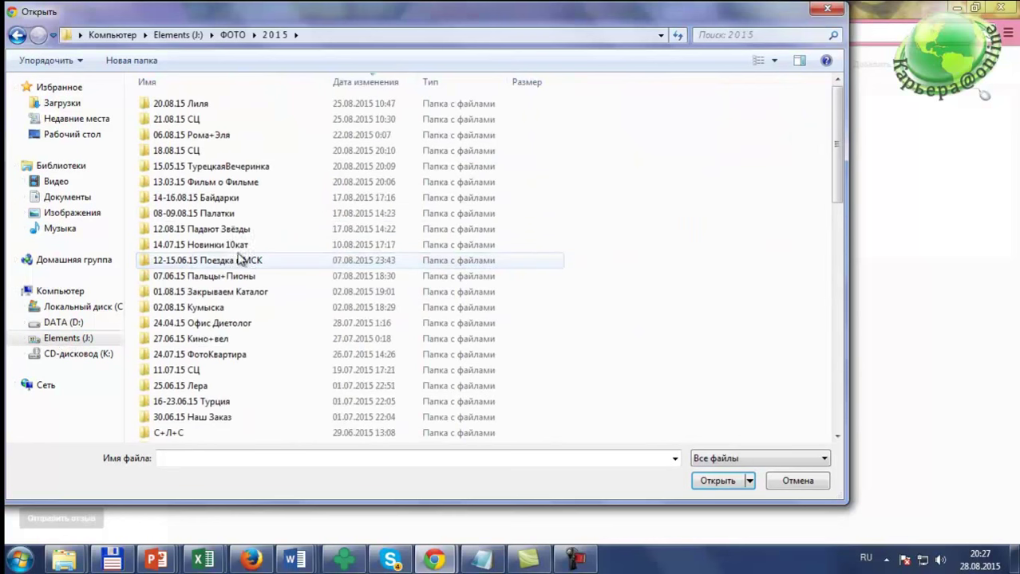
double_click(234, 266)
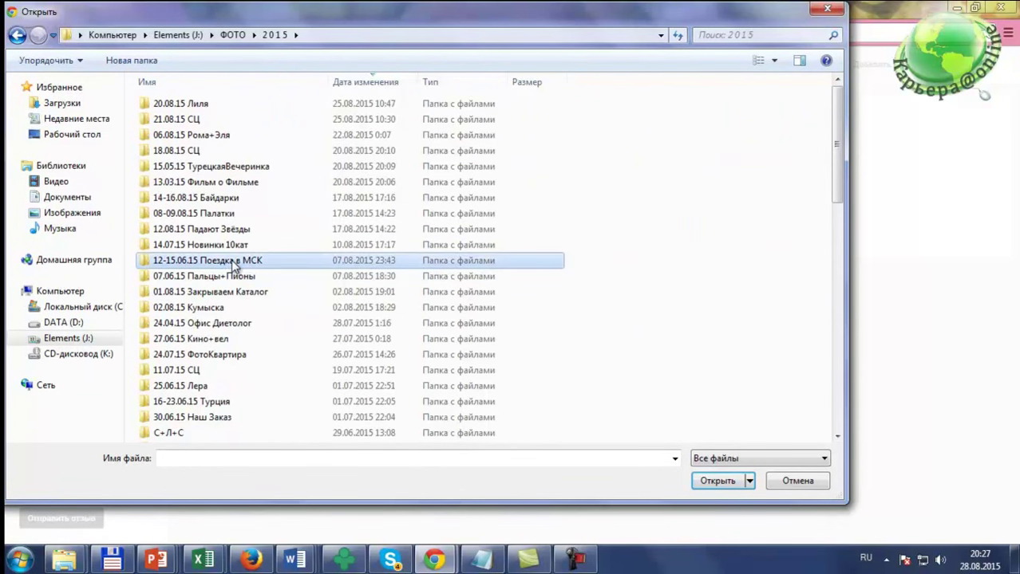
double_click(209, 135)
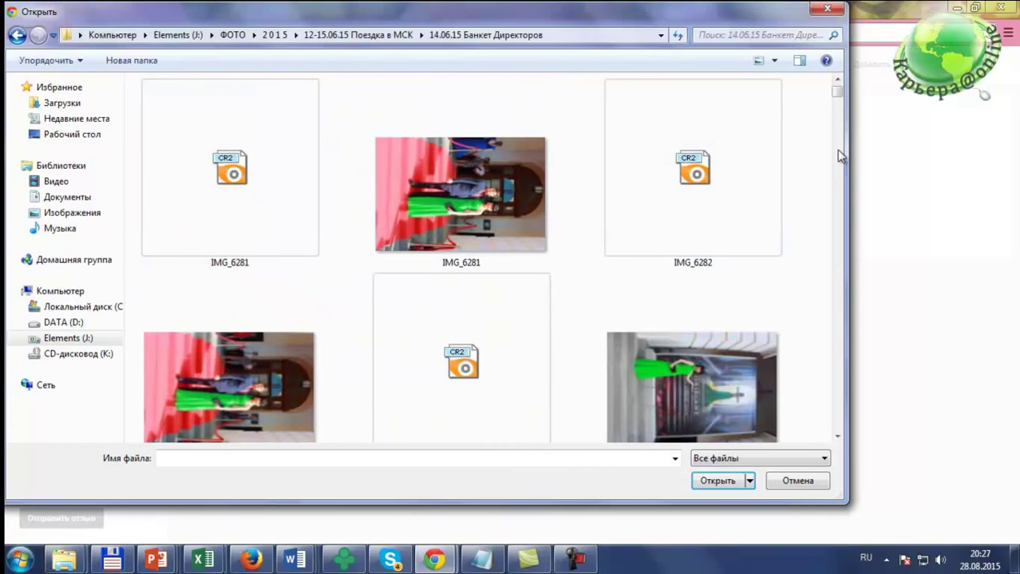
left_click_drag(836, 92, 836, 356)
Step: Switch the file list to Таблица view and look through the IMG_65xx photos
left_click(772, 63)
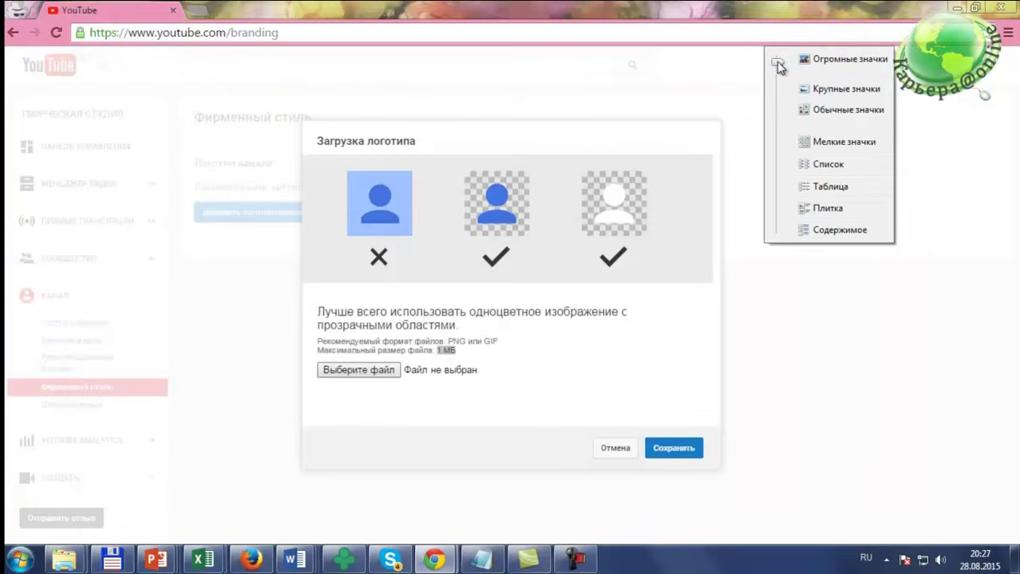
left_click(845, 190)
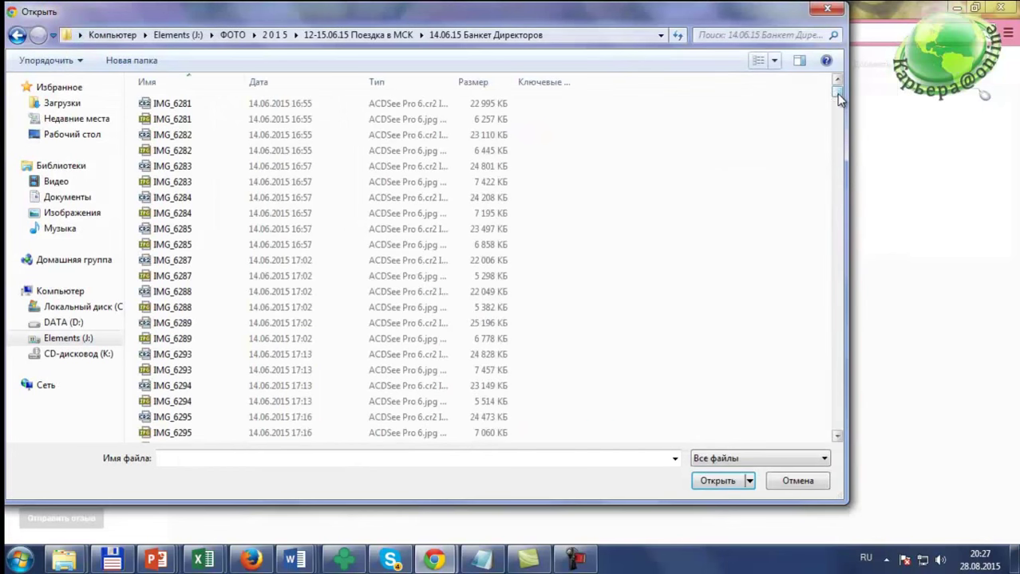
left_click_drag(838, 101, 838, 437)
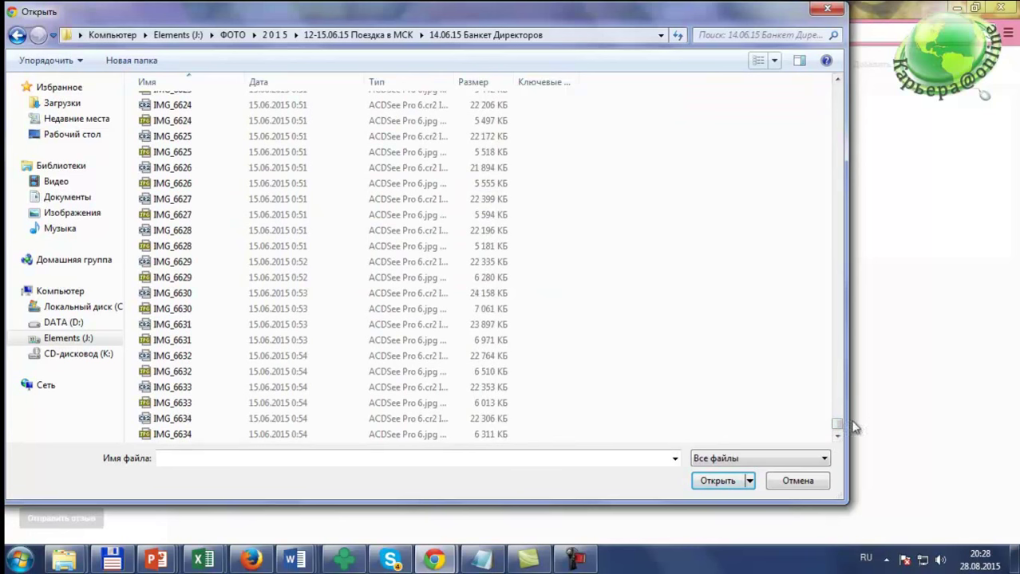
left_click_drag(839, 427, 837, 326)
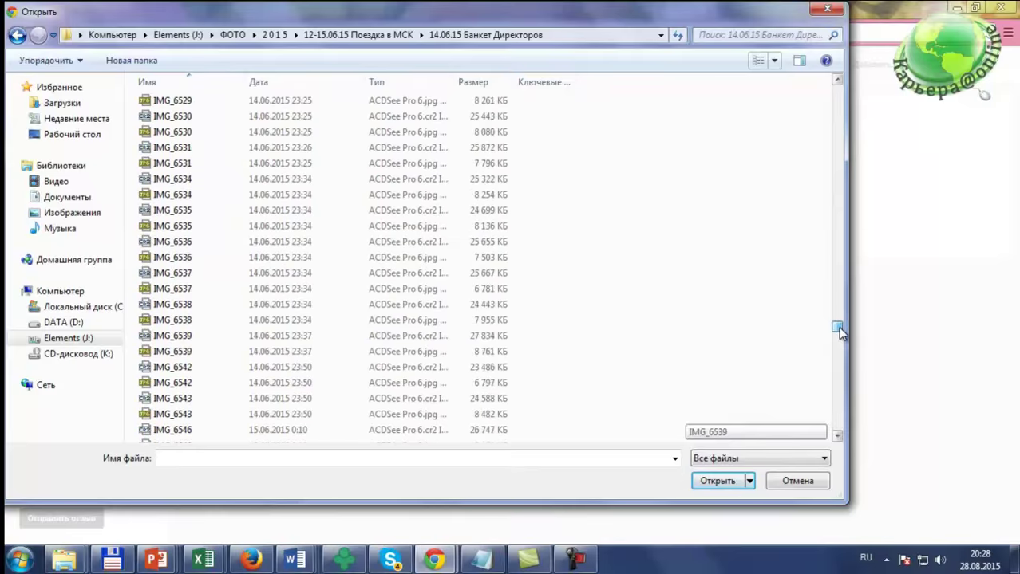
left_click(36, 395)
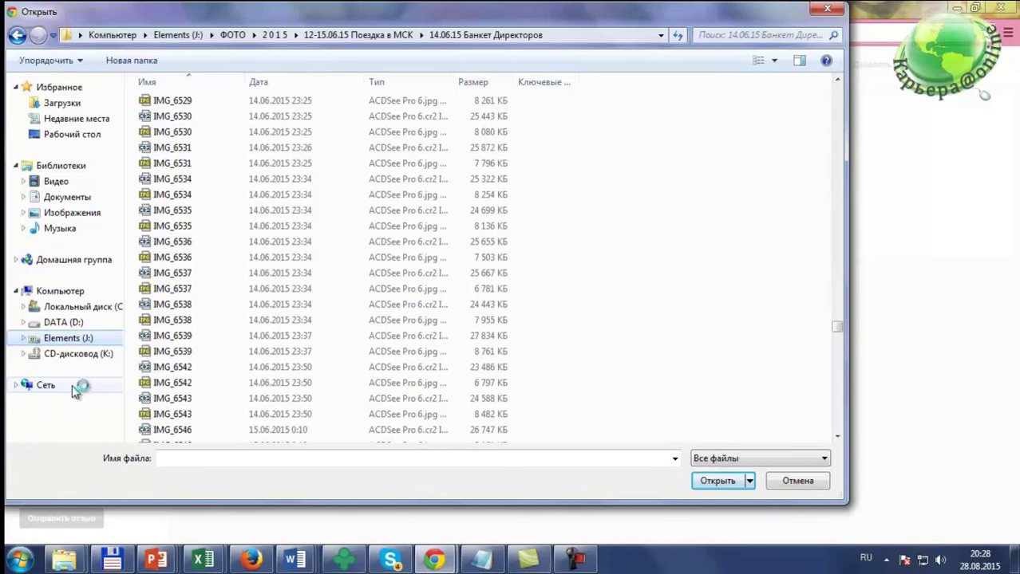
Step: Browse the network to МВ > Users > M > Мои документы > Работа > Фотки > 14.06.15 Банкет Директоров
left_click(16, 386)
left_click(55, 401)
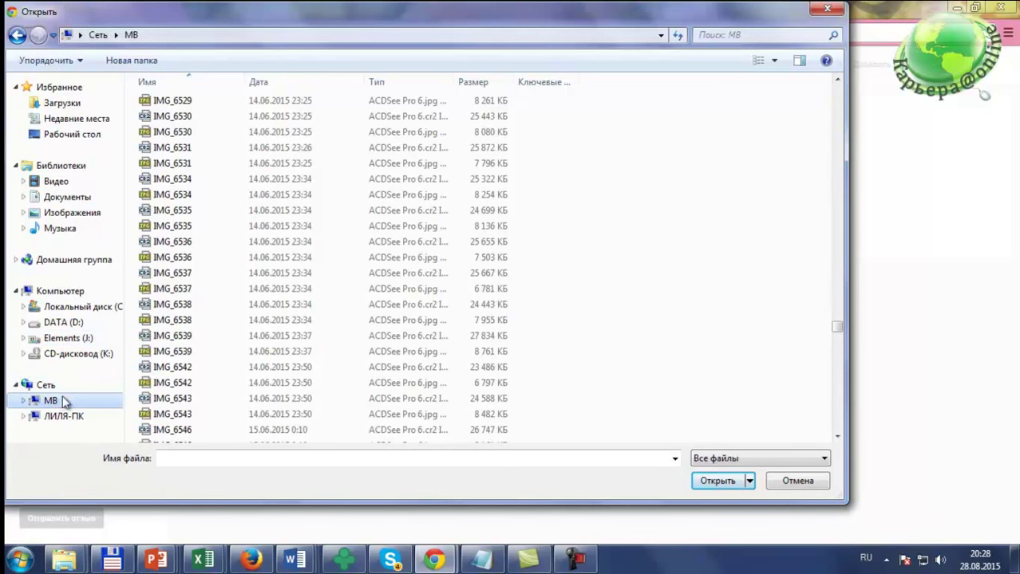
double_click(176, 103)
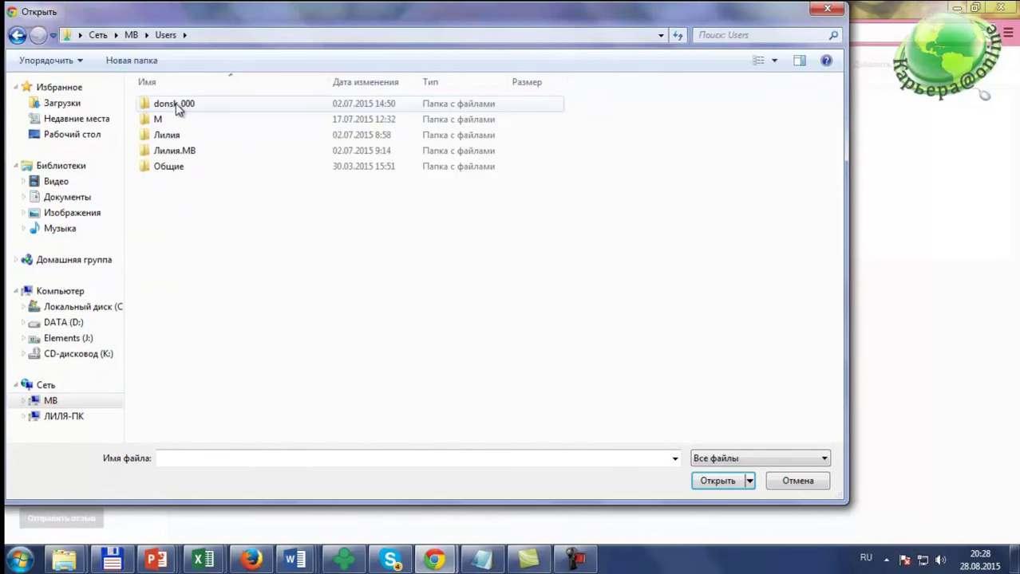
double_click(163, 122)
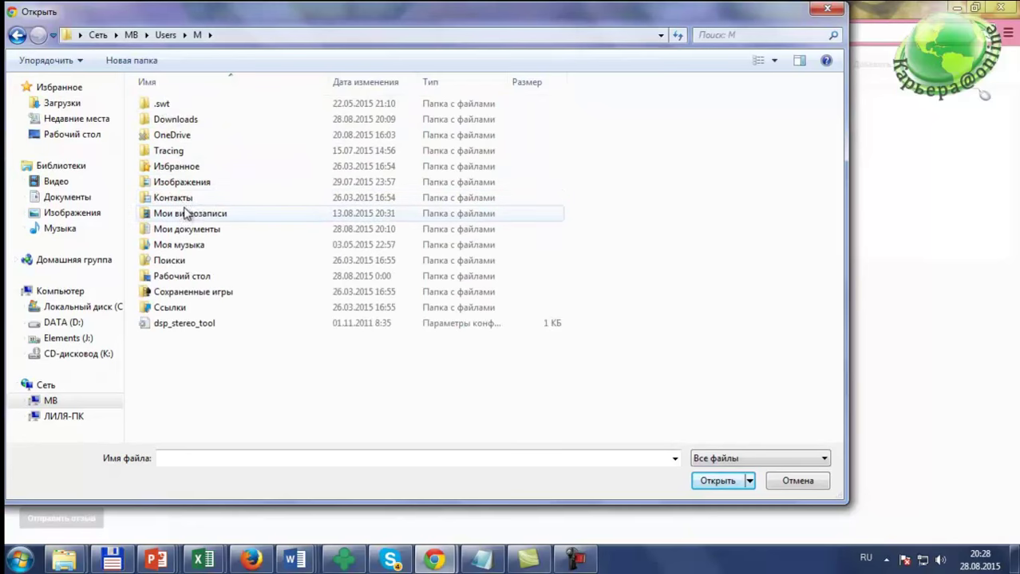
double_click(187, 231)
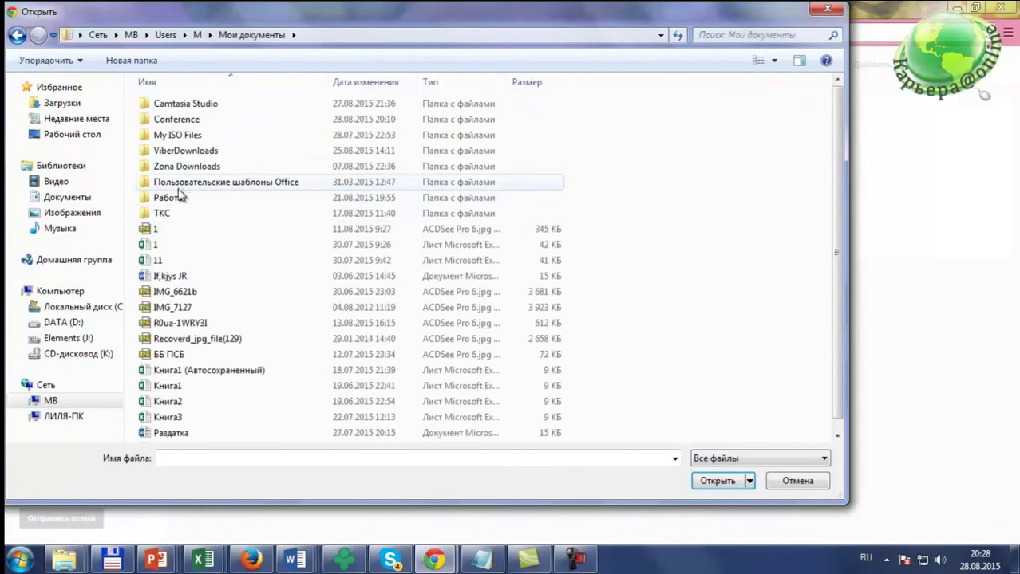
left_click(179, 199)
double_click(180, 199)
left_click(174, 214)
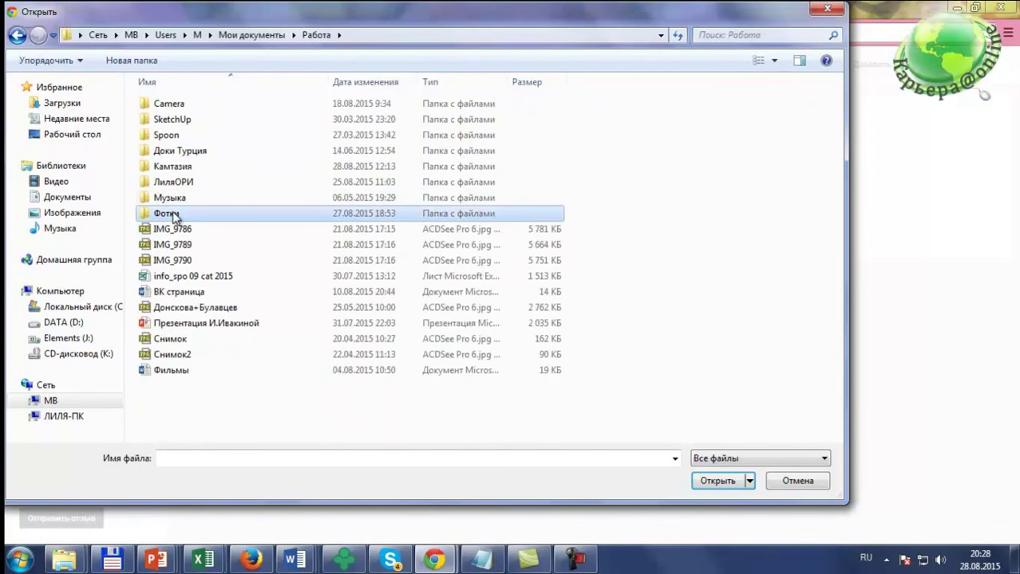
double_click(178, 214)
left_click(185, 168)
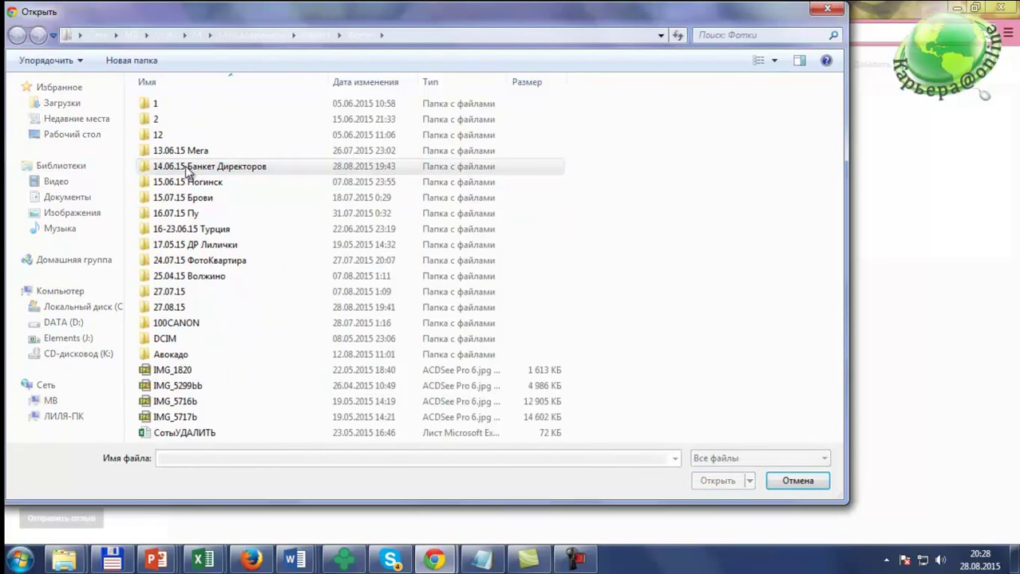
double_click(187, 169)
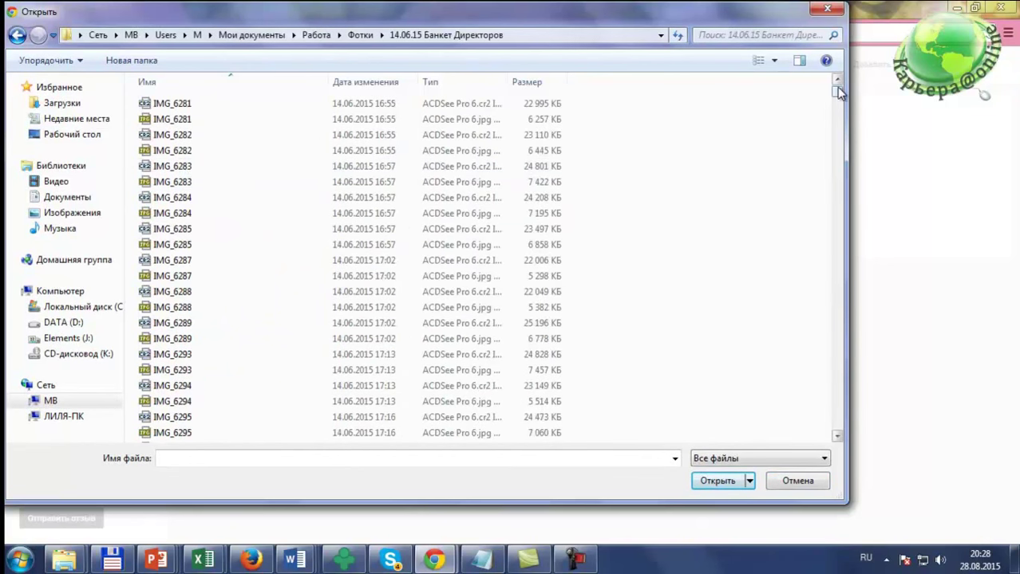
left_click_drag(837, 94, 835, 393)
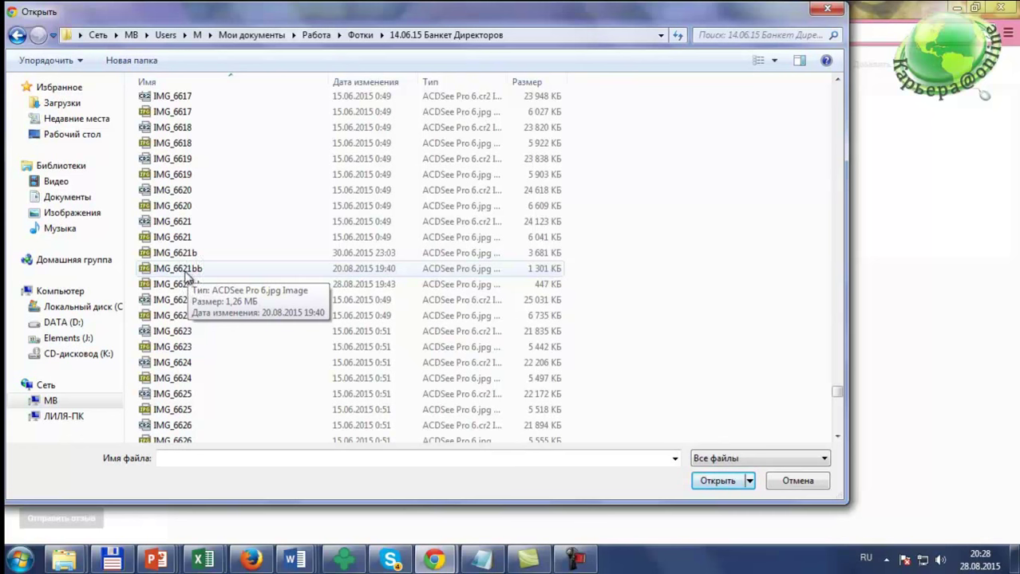
Step: Select IMG_6621bb and bring up its Открыть с помощью options for Paint
left_click(184, 271)
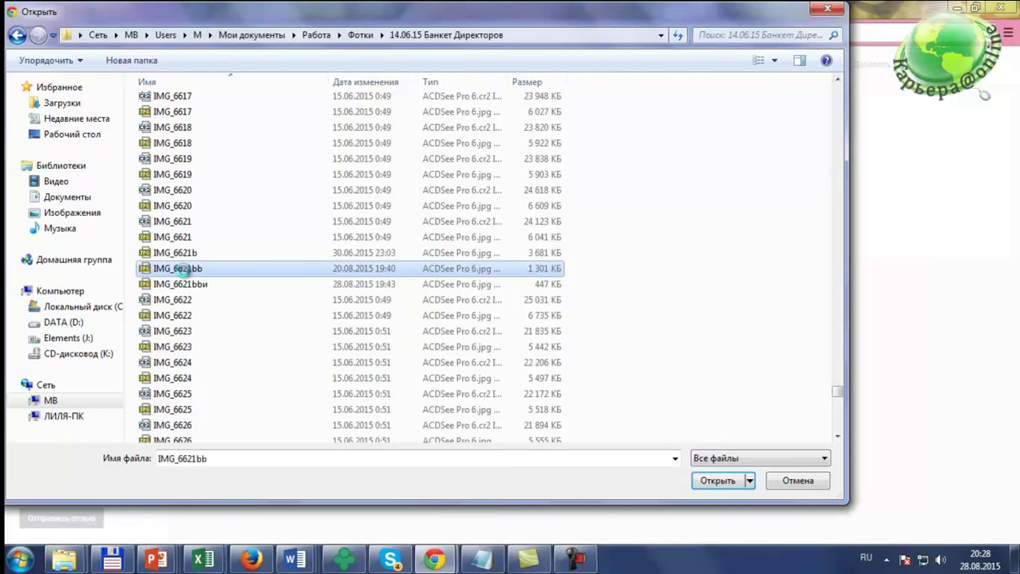
right_click(184, 275)
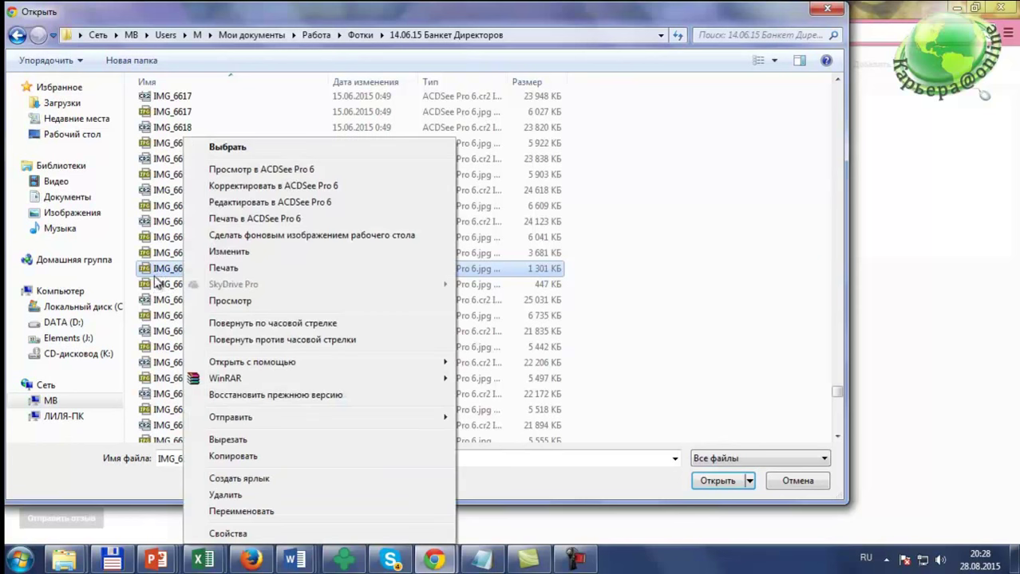
left_click(160, 274)
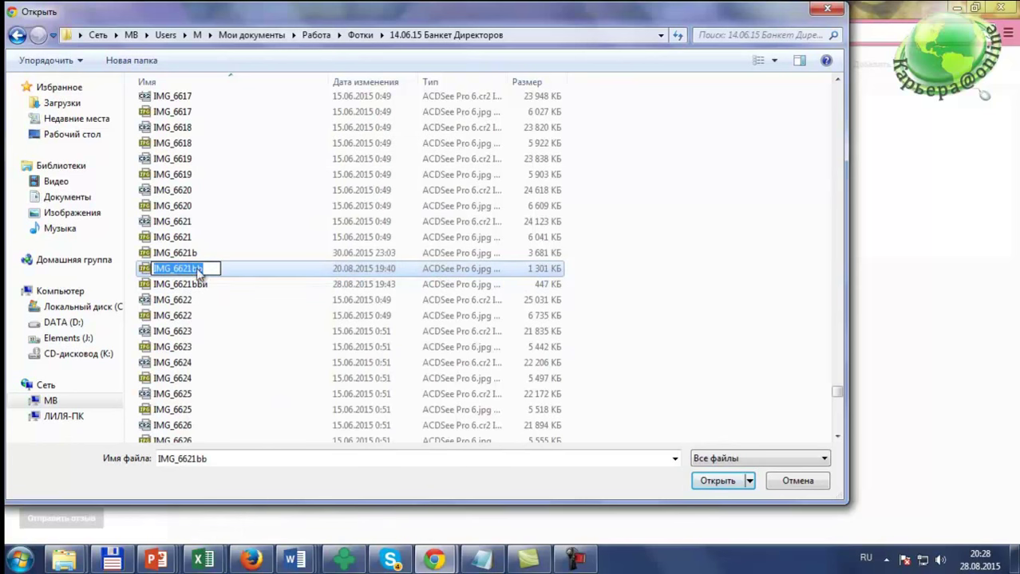
left_click(183, 259)
left_click(184, 271)
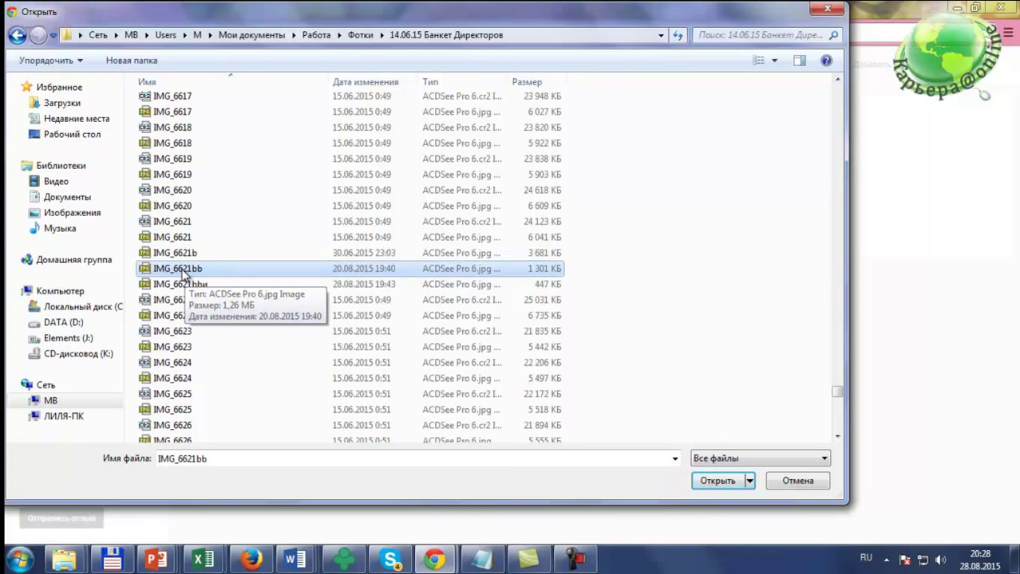
right_click(183, 275)
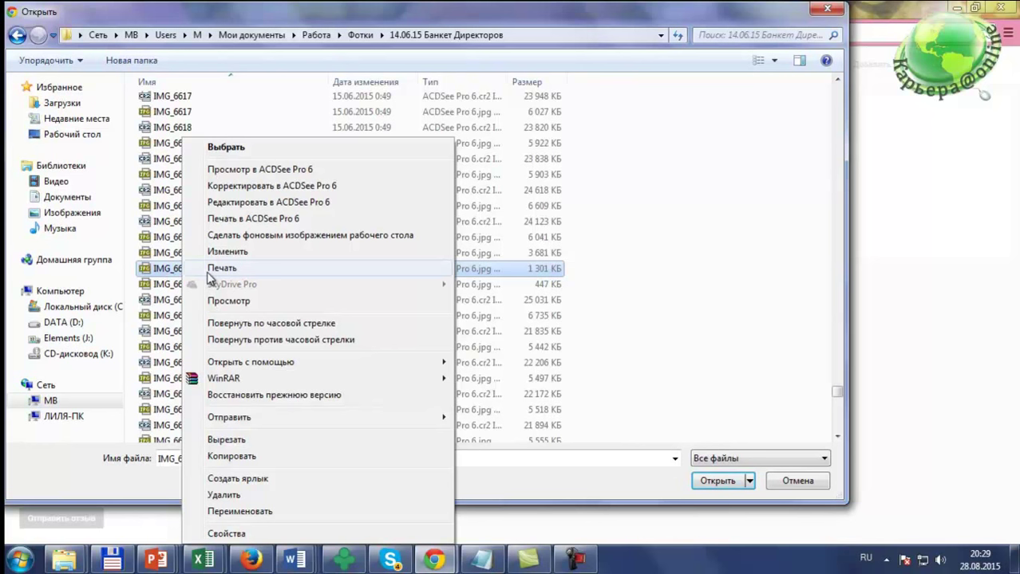
mouse_move(257, 365)
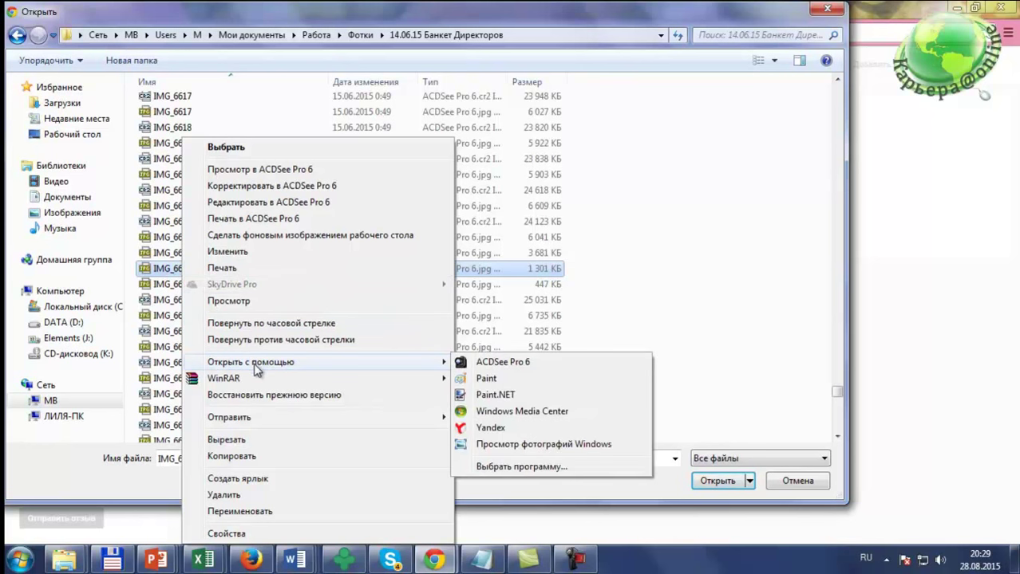
Step: Open IMG_6621bb in Paint and resize it to 50% (1107×1330 px)
left_click(486, 379)
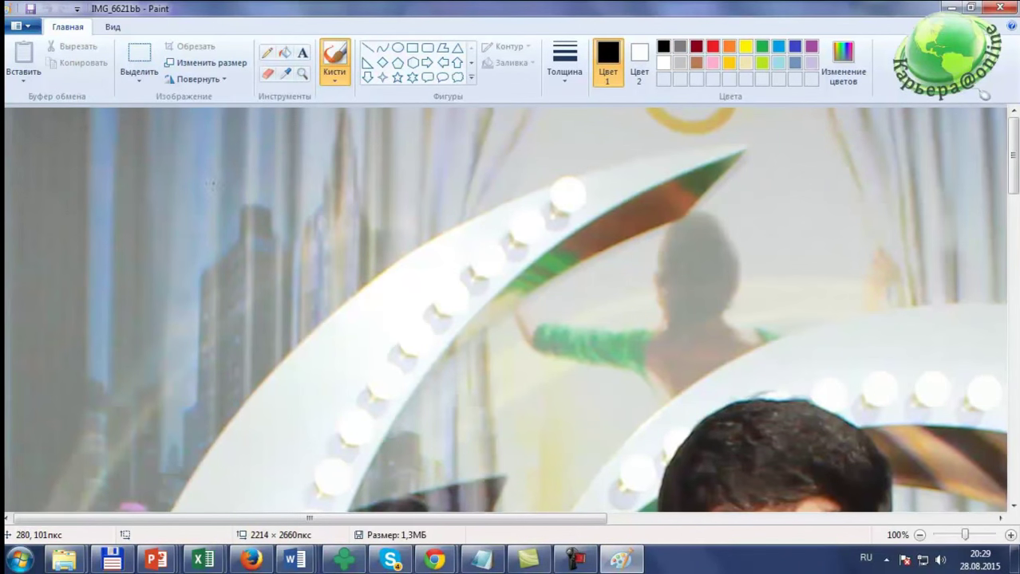
left_click(195, 70)
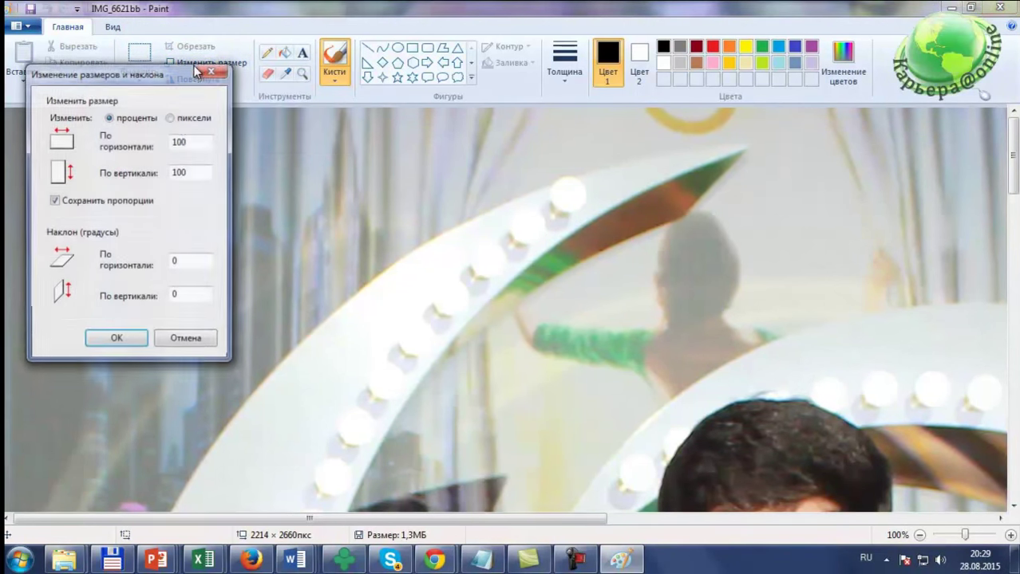
double_click(191, 143)
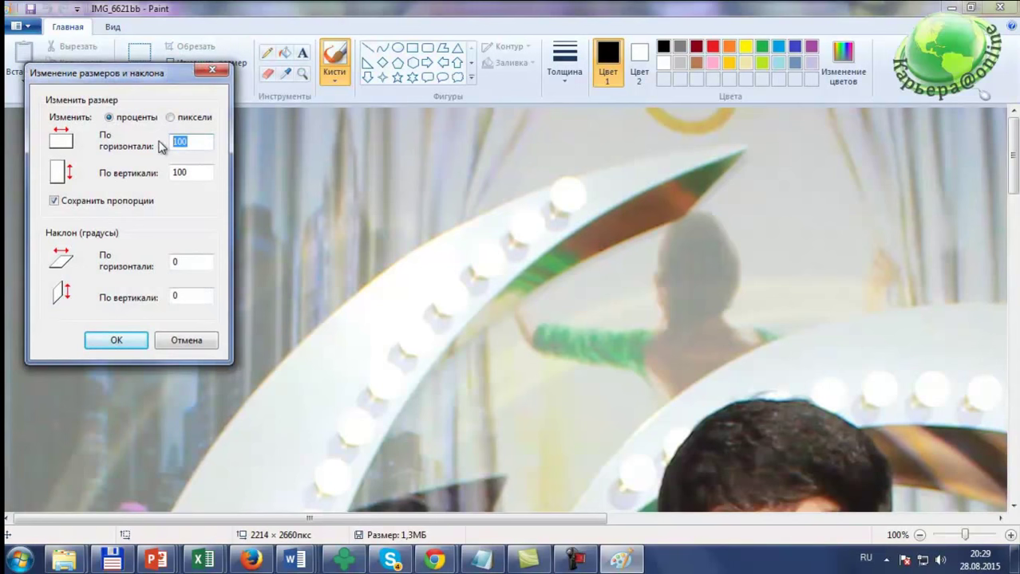
type("50")
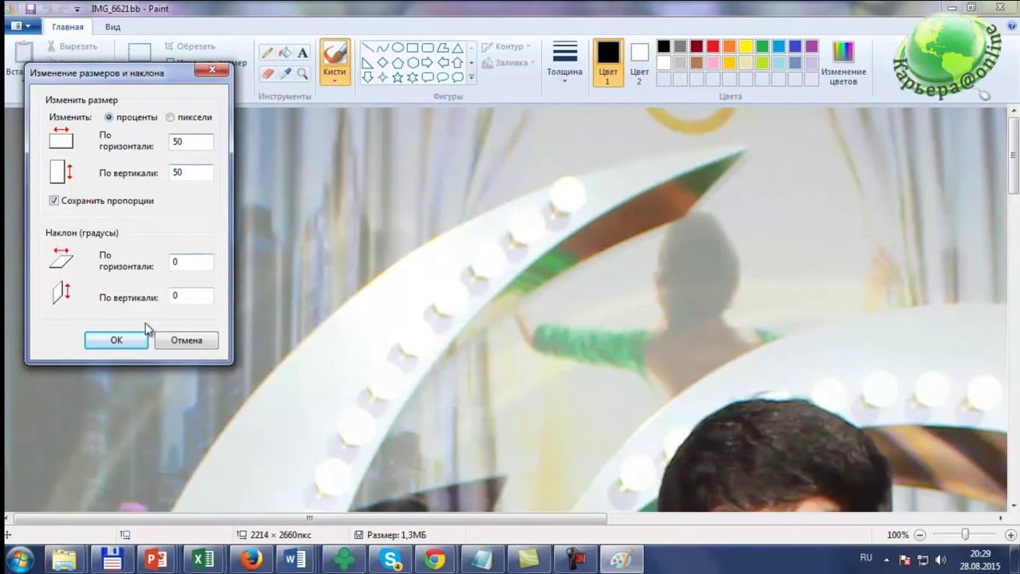
left_click(116, 338)
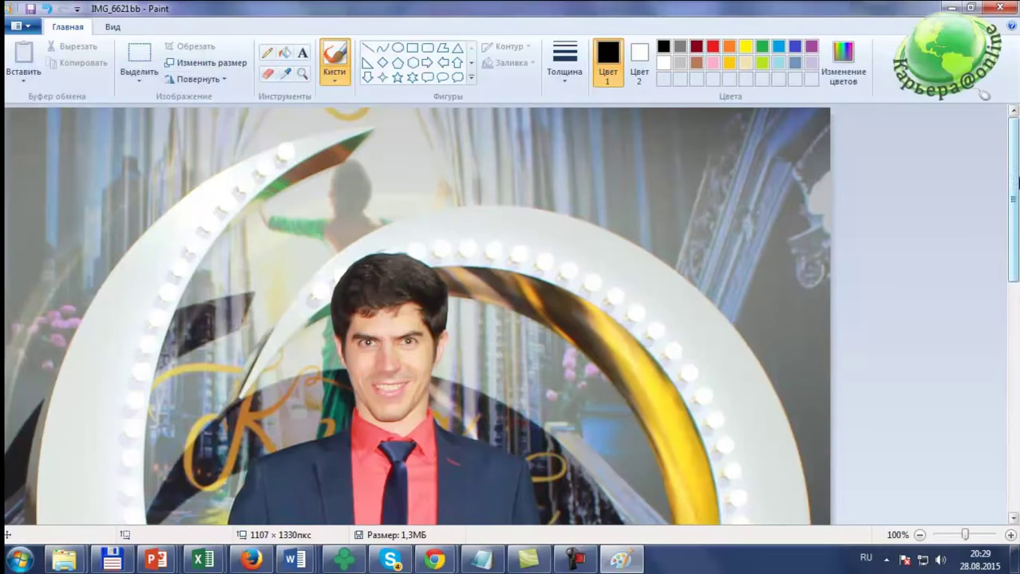
Step: Save the resized photo and close Paint
scroll(1015, 182, "down", 6)
scroll(1015, 182, "up", 6)
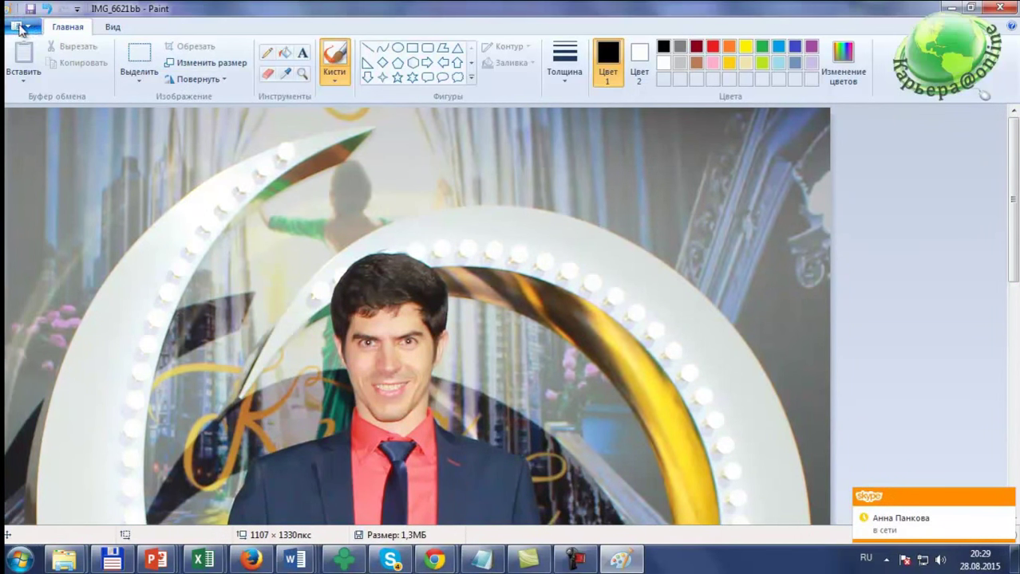
left_click(30, 10)
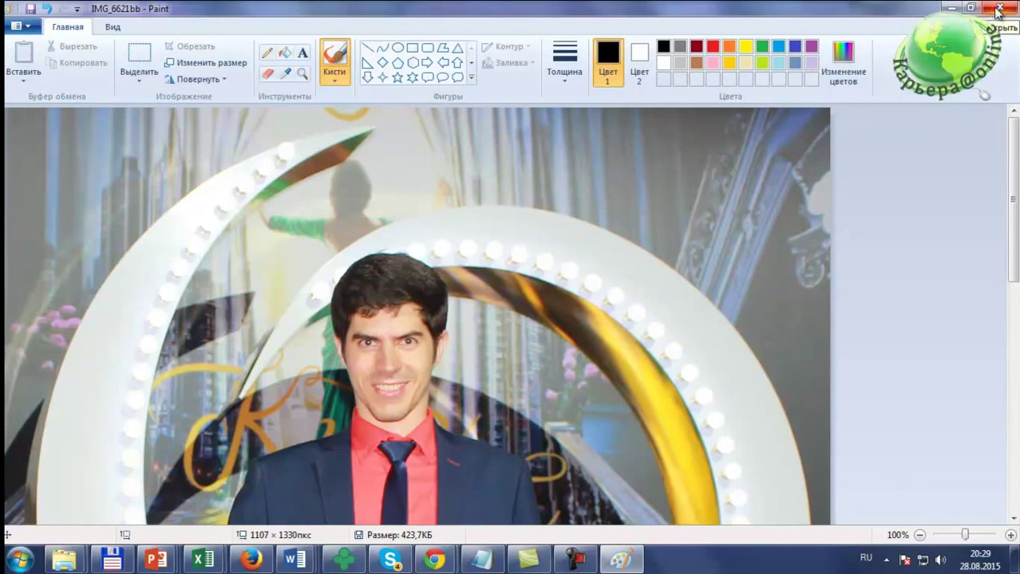
left_click(1004, 9)
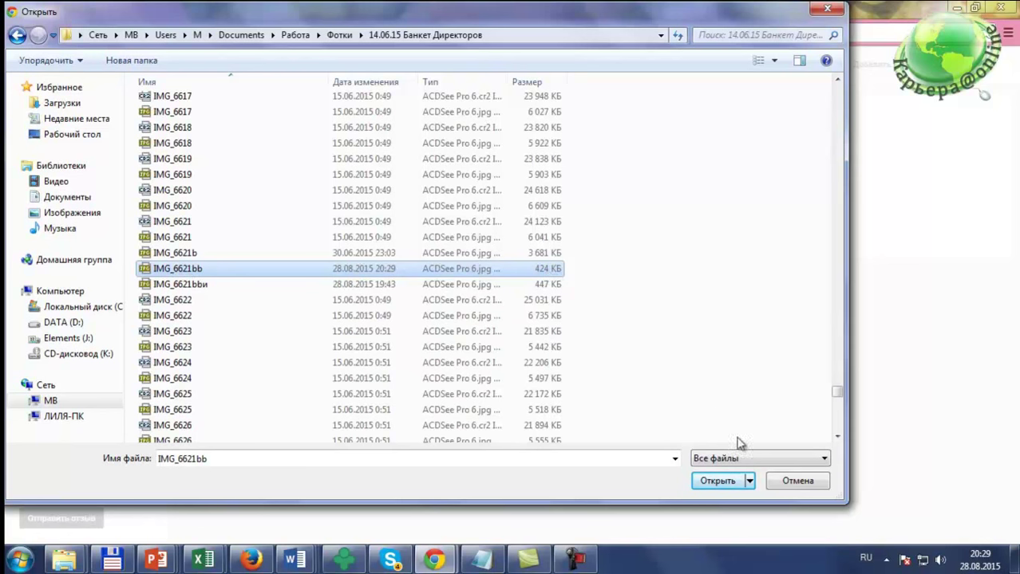
Step: Upload IMG_6621bb.jpg as the channel logo and save it after the preview
left_click(715, 483)
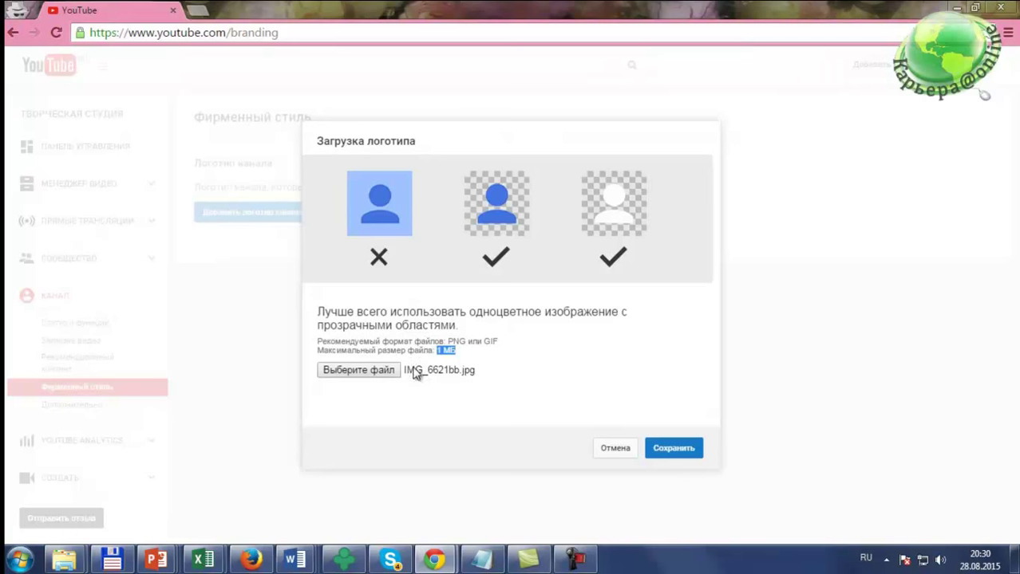
left_click(672, 453)
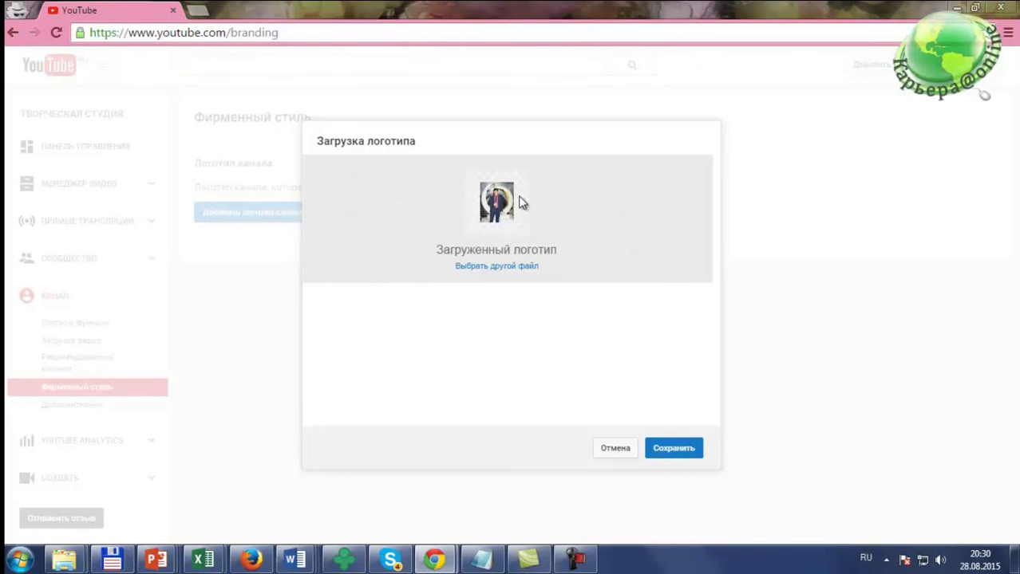
left_click(687, 453)
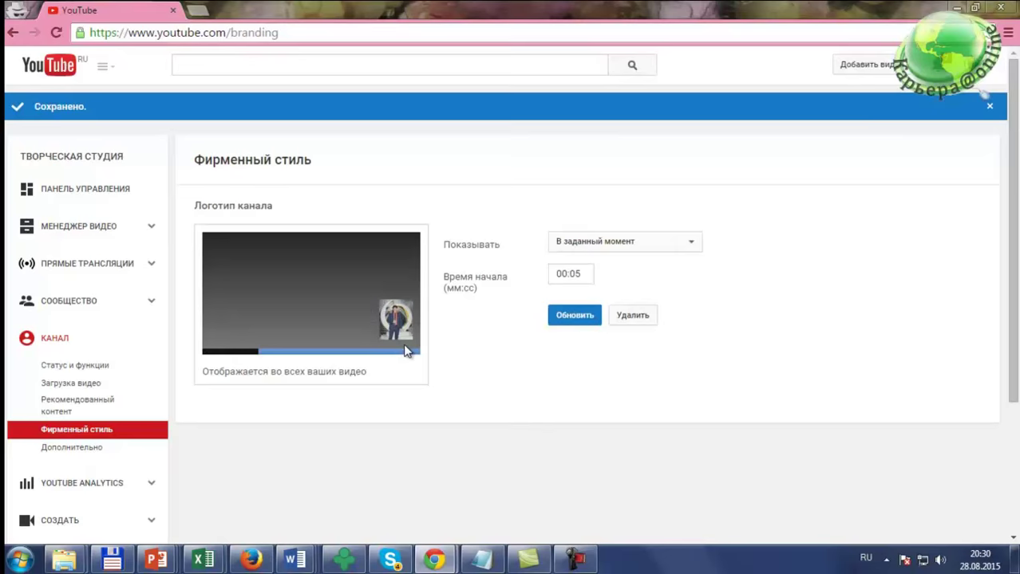
key("alt+Tab")
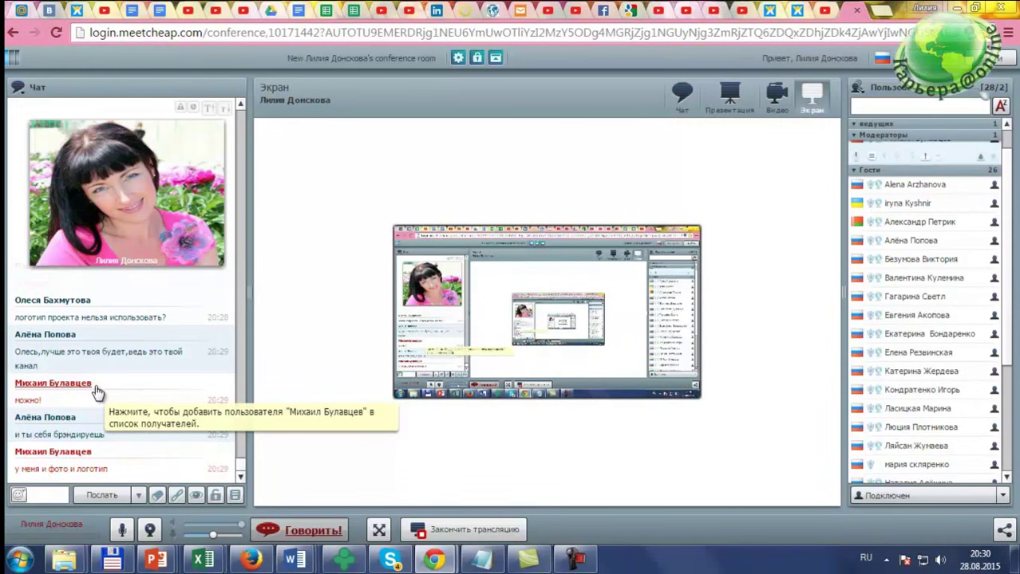
scroll(241, 465, "up", 3)
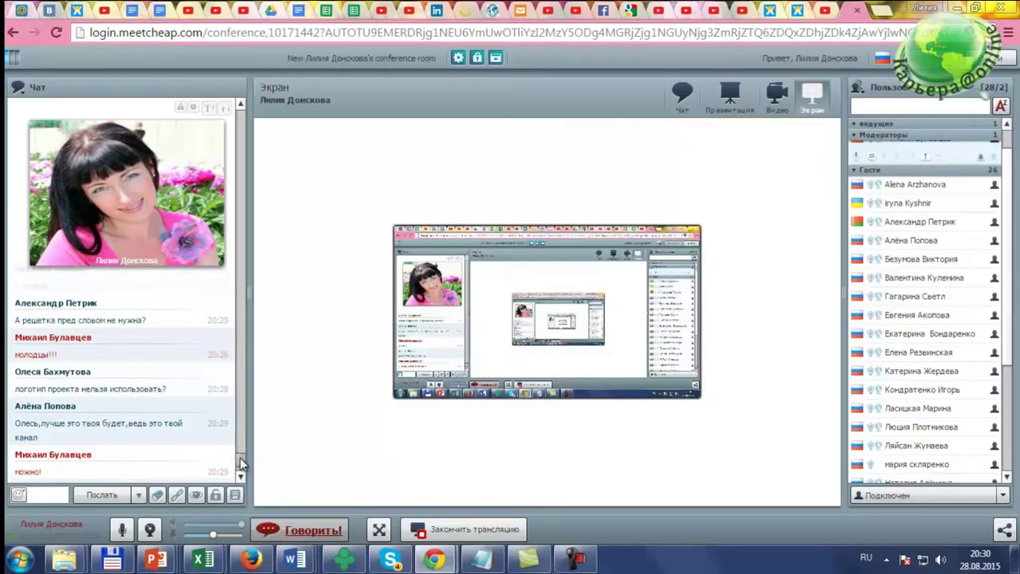
scroll(241, 464, "up", 1)
scroll(241, 464, "down", 5)
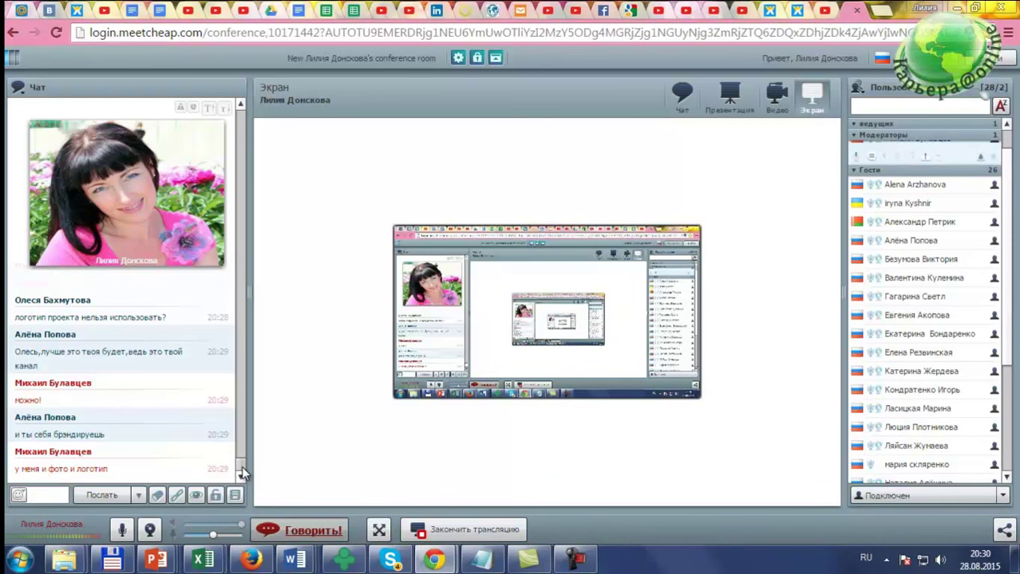
key("alt+Tab")
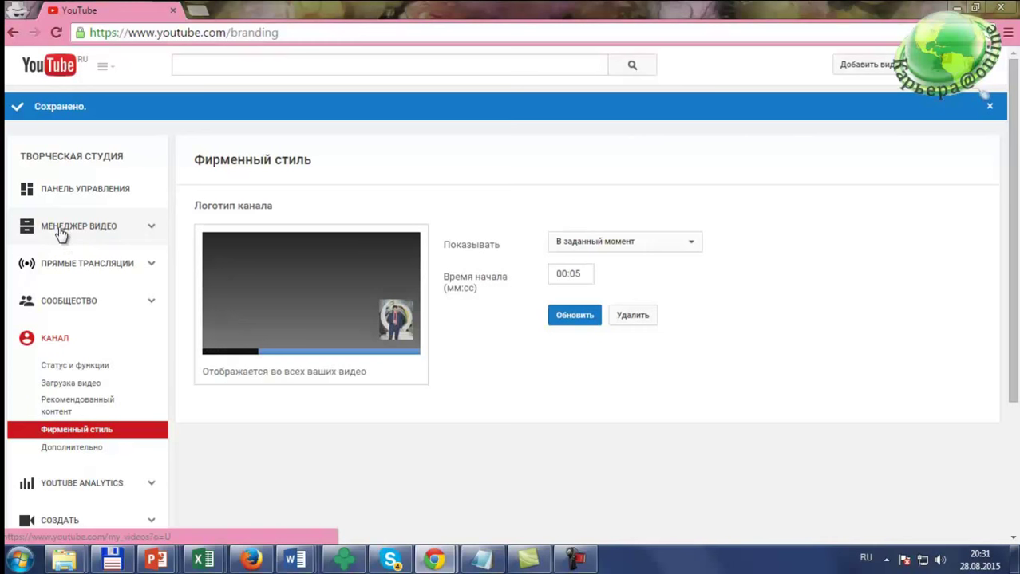
Step: Open МЕНЕДЖЕР ВИДЕО to see the channel's uploads, which shows no videos found
left_click(62, 229)
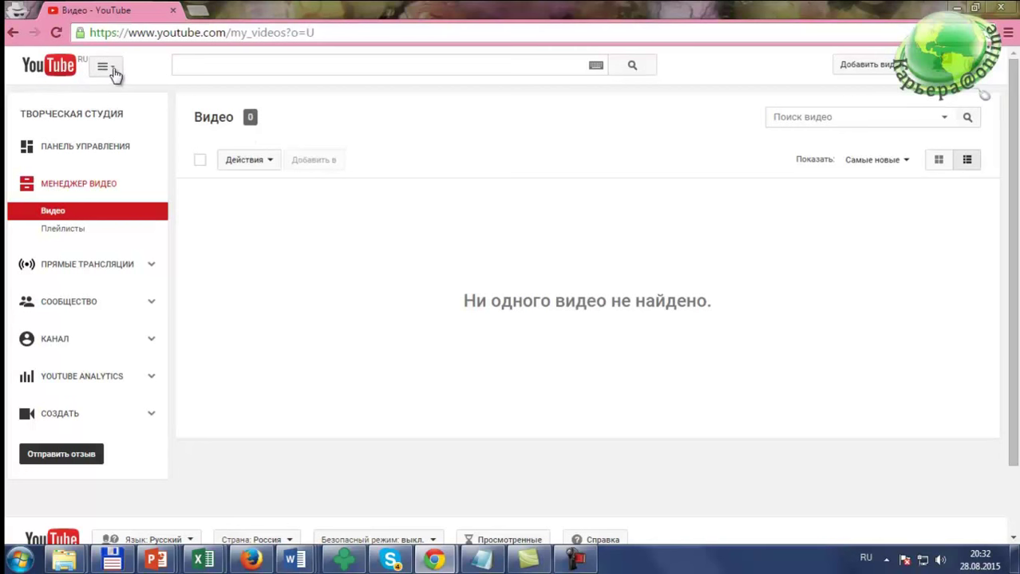
Step: Search YouTube for the channel owner's full name, fixing its spelling and searching again
left_click(299, 62)
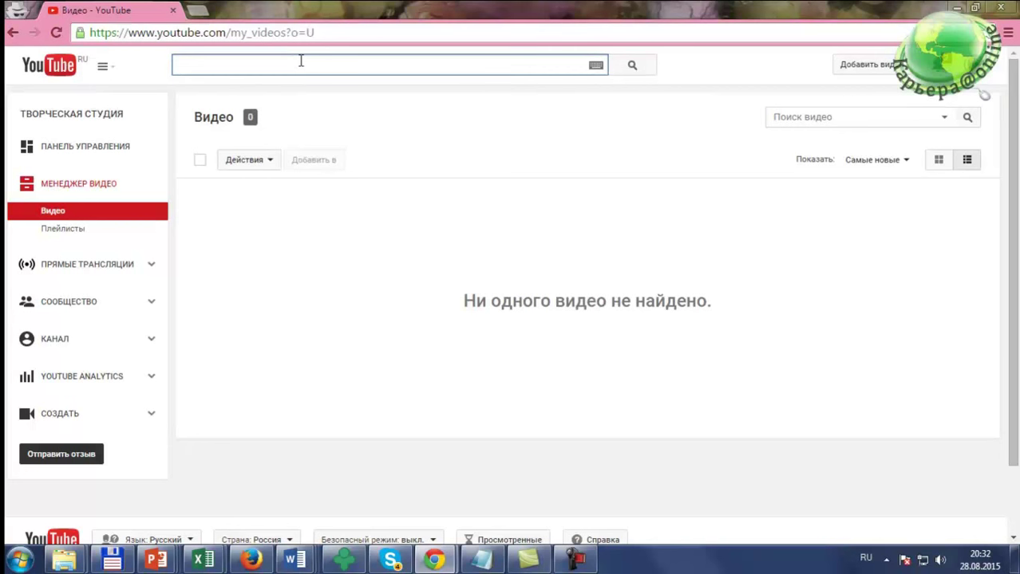
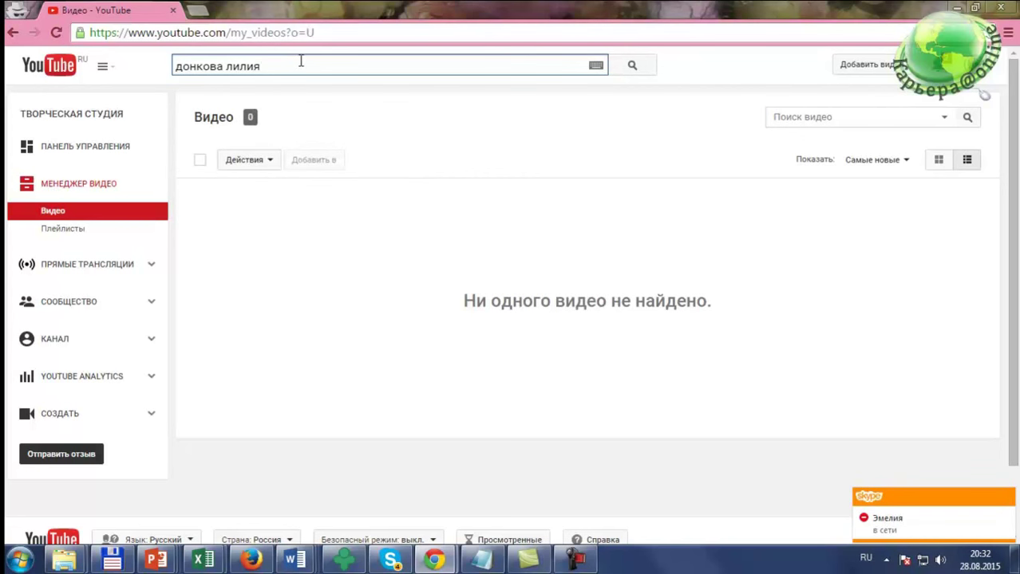
key("Return")
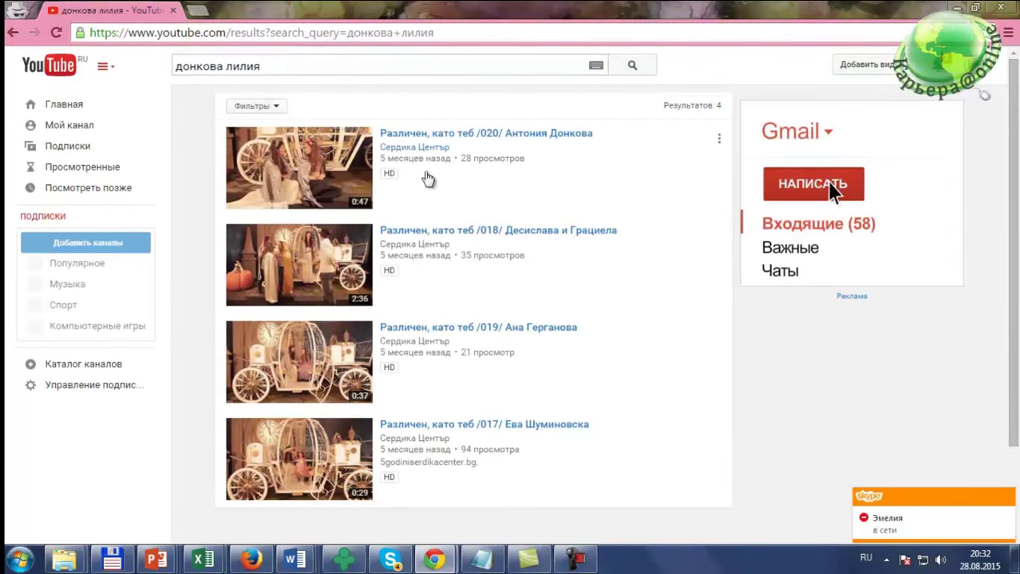
scroll(429, 180, "down", 3)
scroll(431, 184, "up", 3)
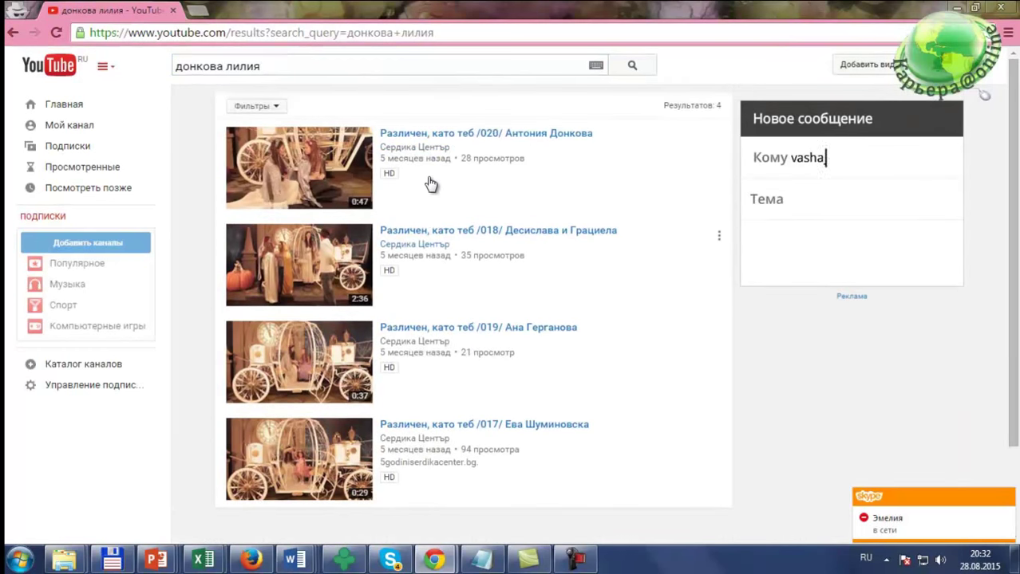
left_click(198, 67)
type("с")
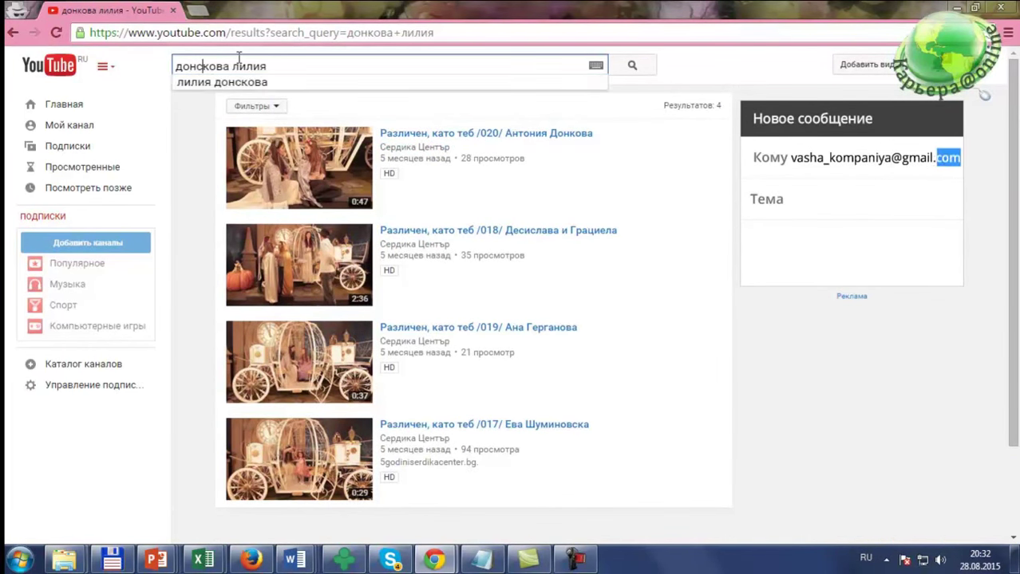
key("Return")
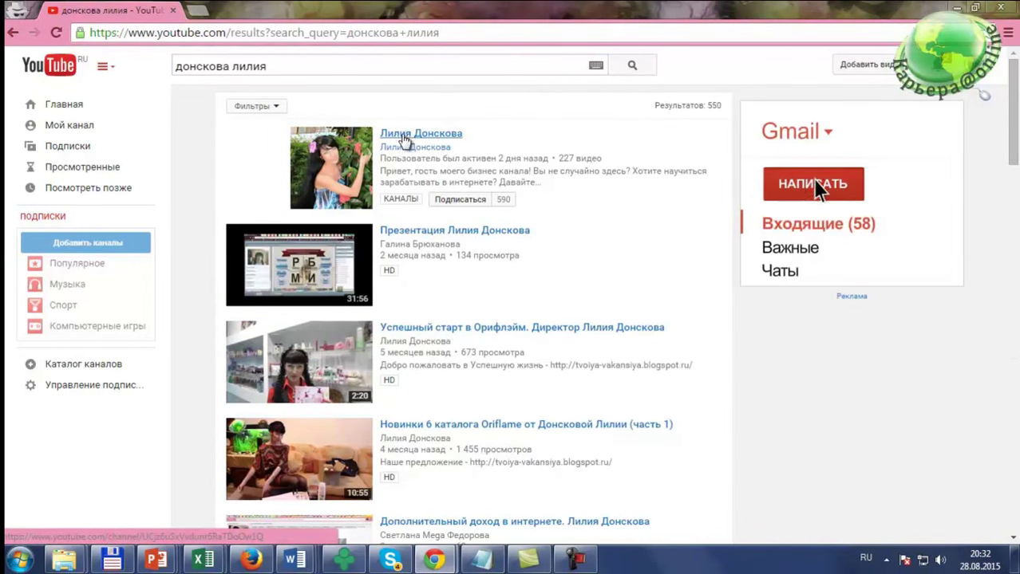
Step: Open the owner's channel from the results and browse the uploads on its Видео tab
left_click(423, 136)
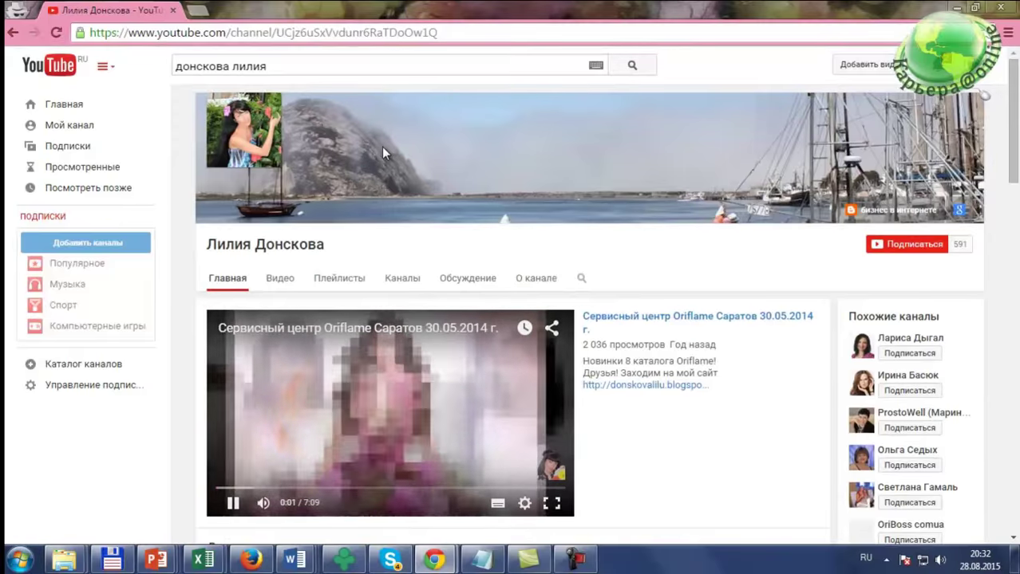
left_click(278, 281)
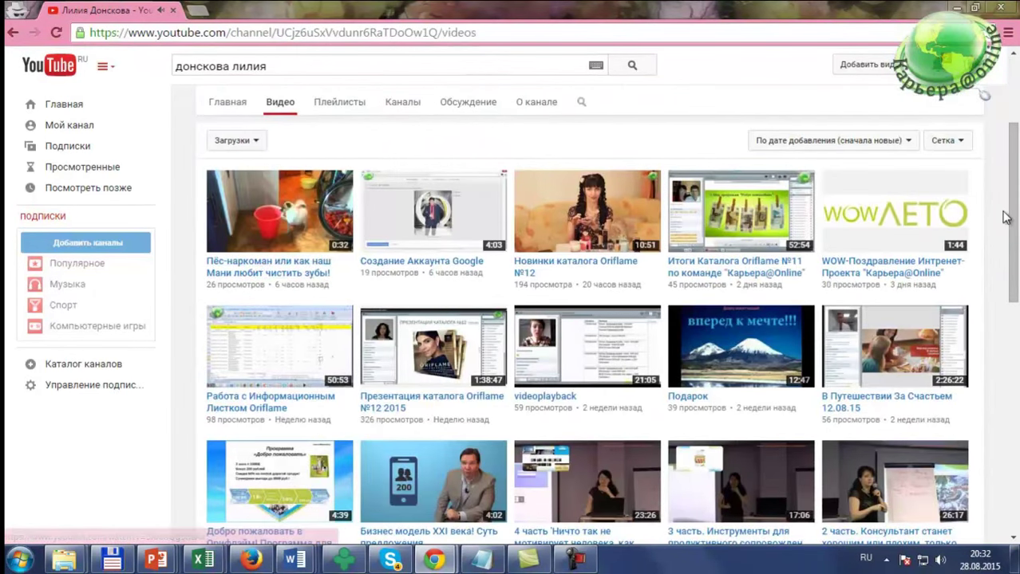
scroll(1005, 217, "up", 2)
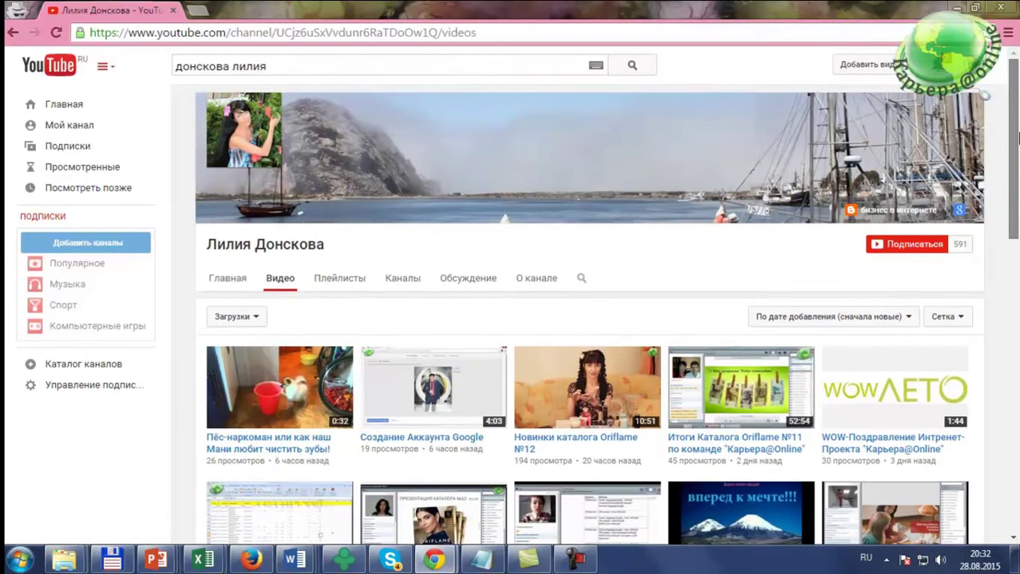
left_click_drag(1017, 138, 1018, 197)
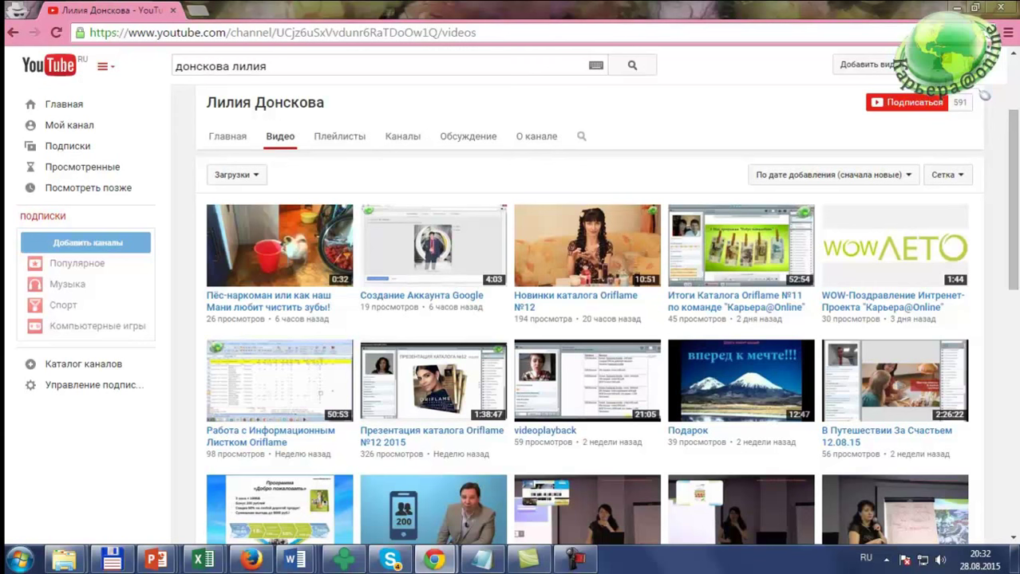
mouse_move(38, 288)
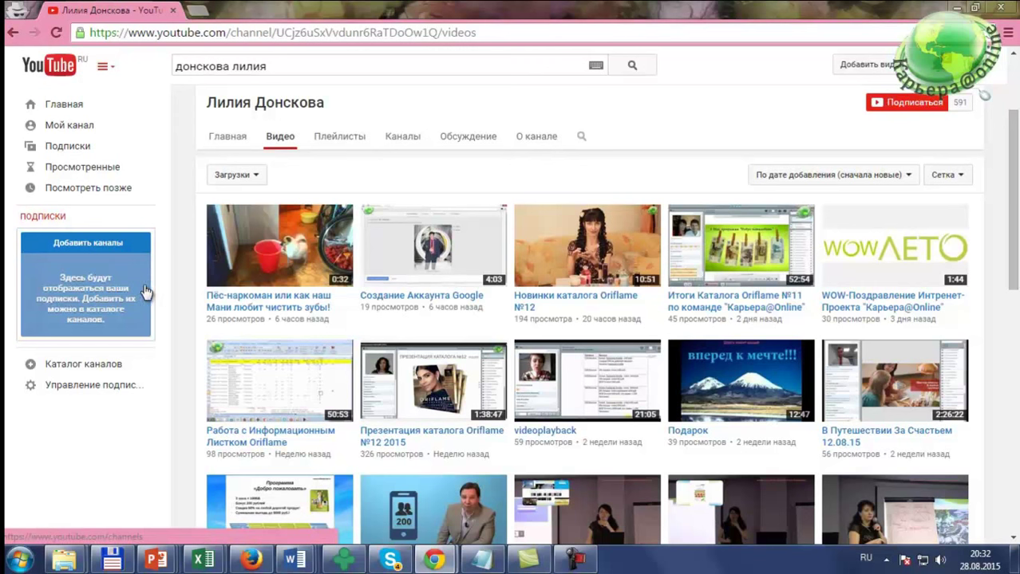
left_click(556, 302)
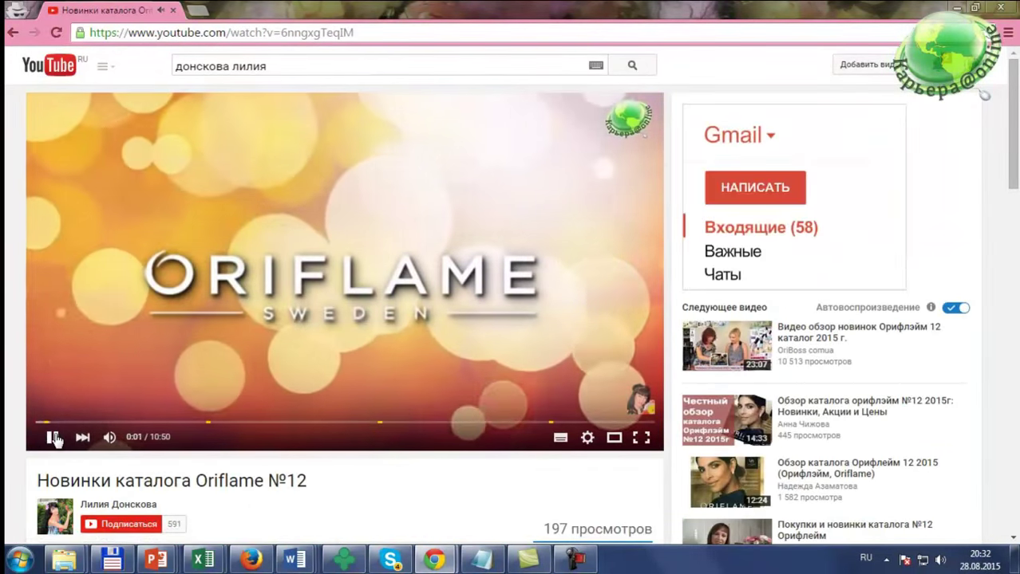
left_click(54, 437)
scroll(371, 490, "down", 2)
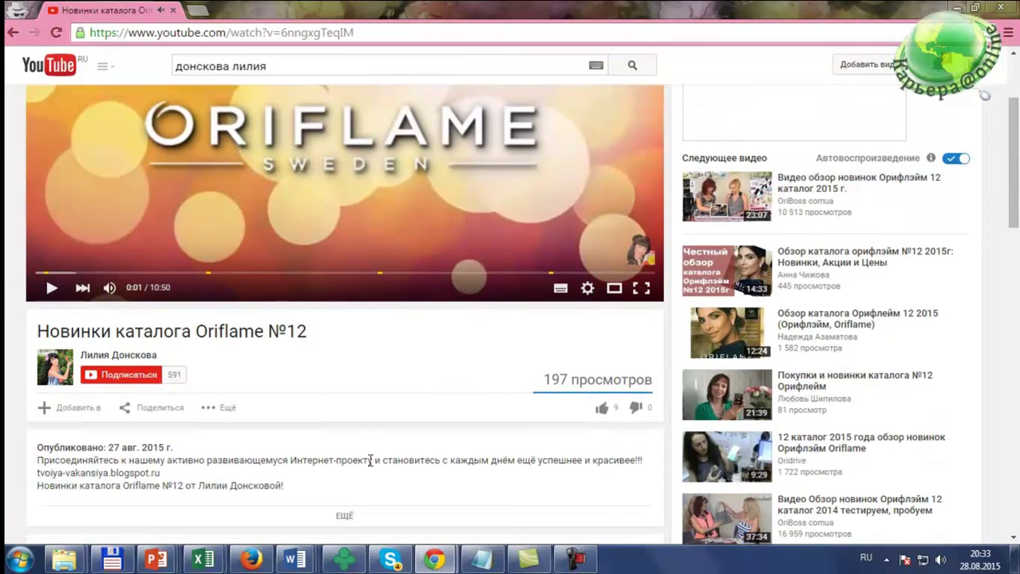
scroll(370, 460, "up", 2)
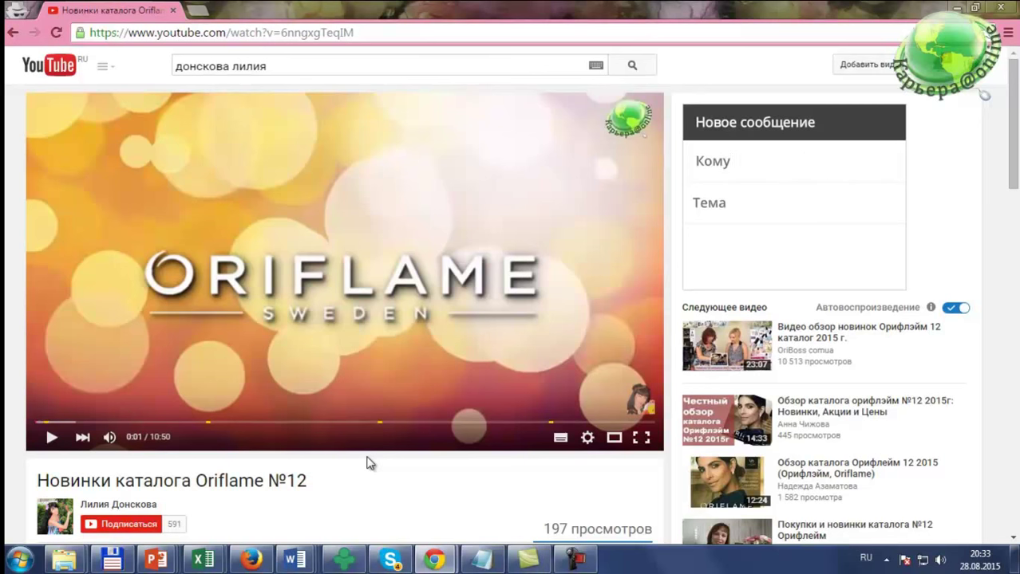
scroll(369, 463, "down", 2)
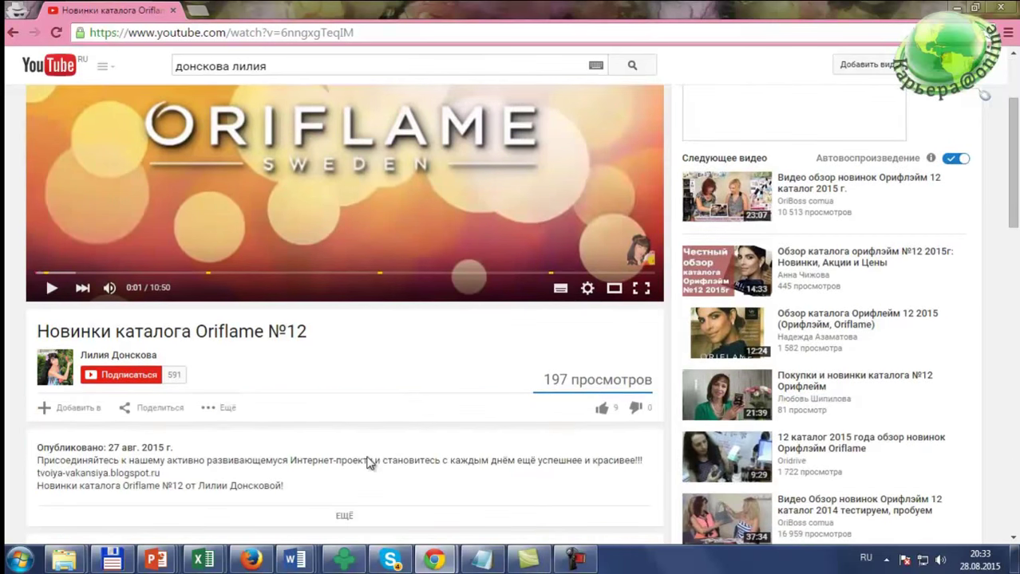
left_click(45, 410)
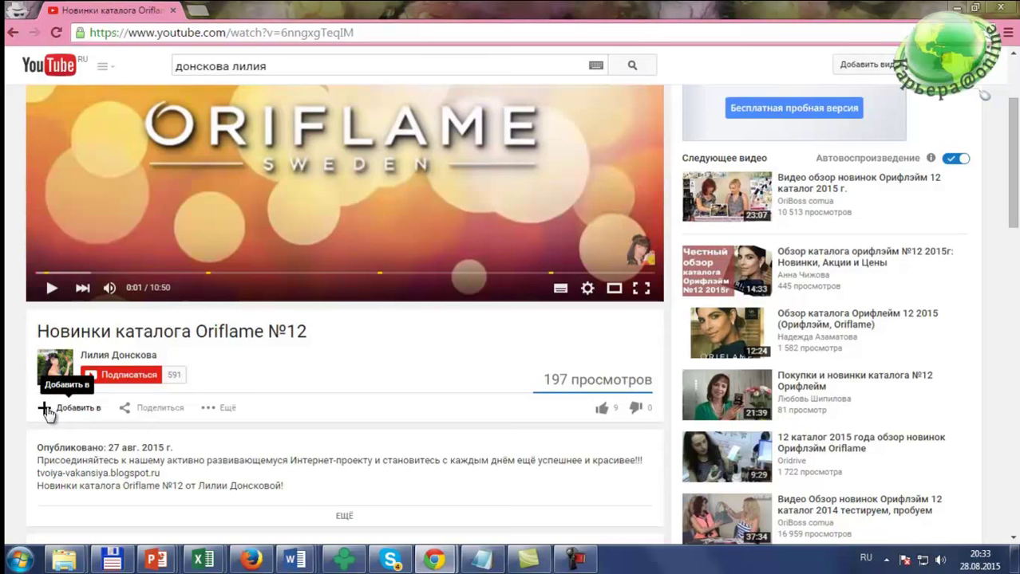
scroll(171, 420, "down", 1)
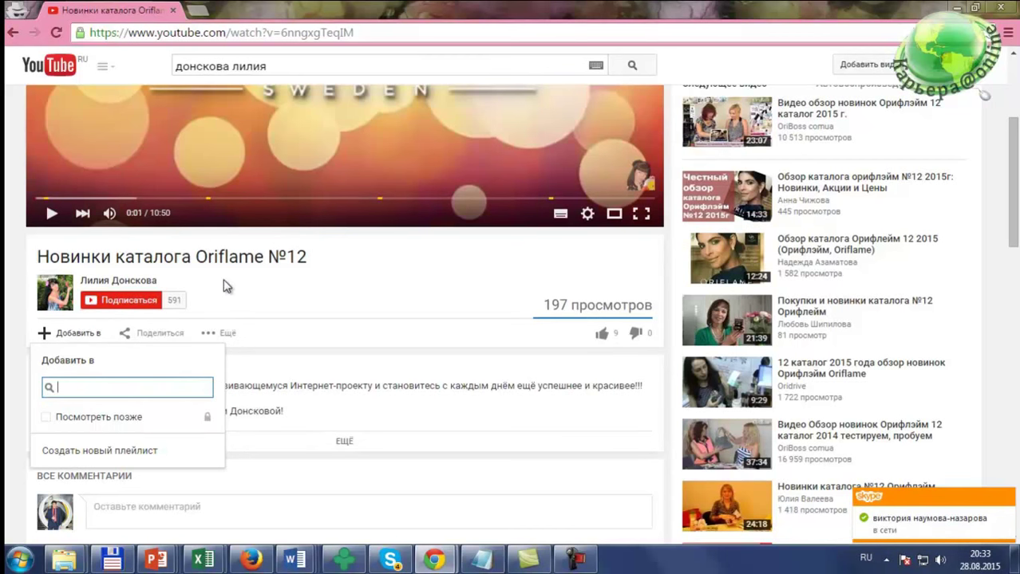
scroll(224, 285, "up", 3)
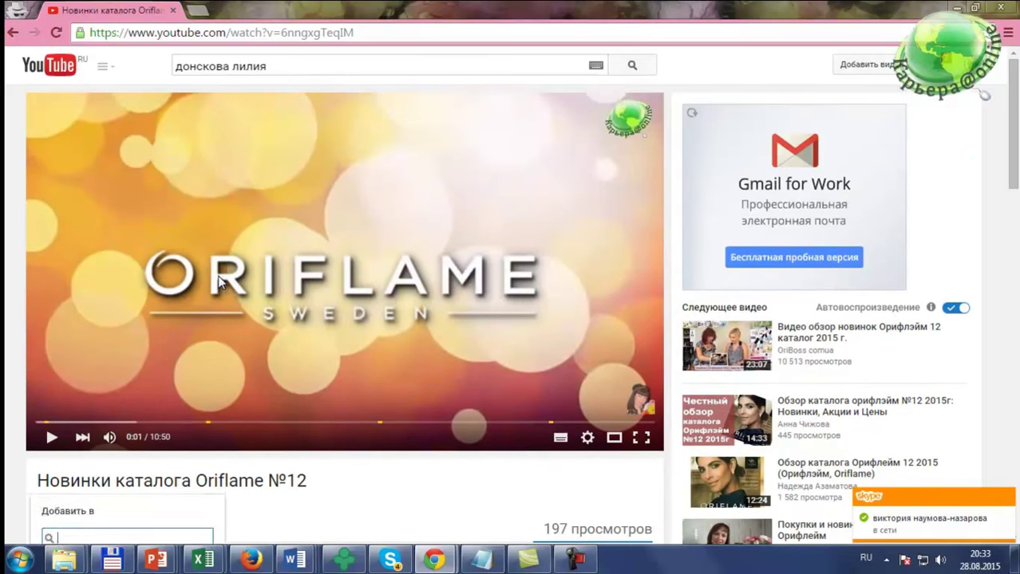
Step: Open 'Мой канал' in a new tab and show its empty Видео page
left_click(104, 68)
right_click(127, 128)
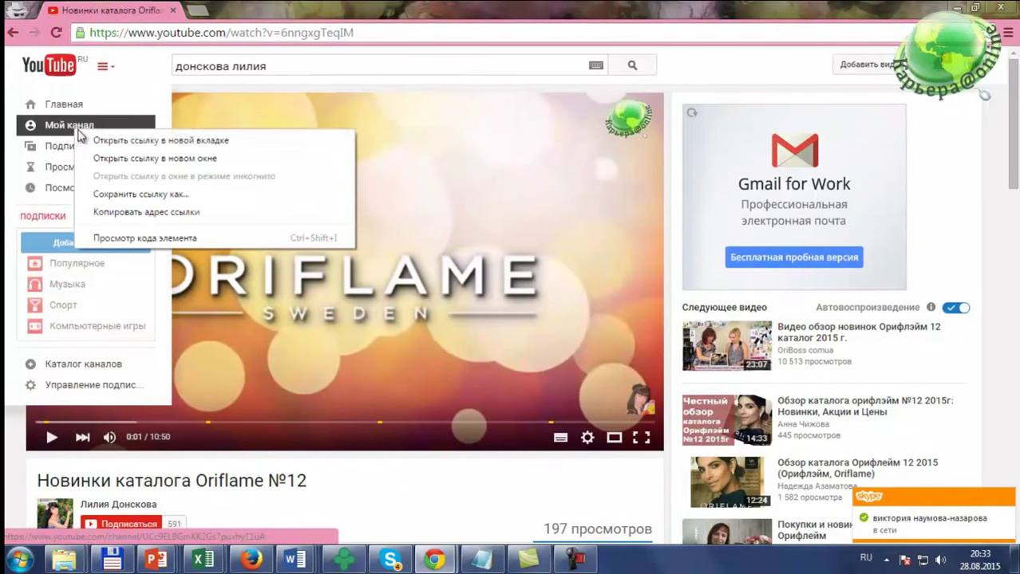
left_click(175, 142)
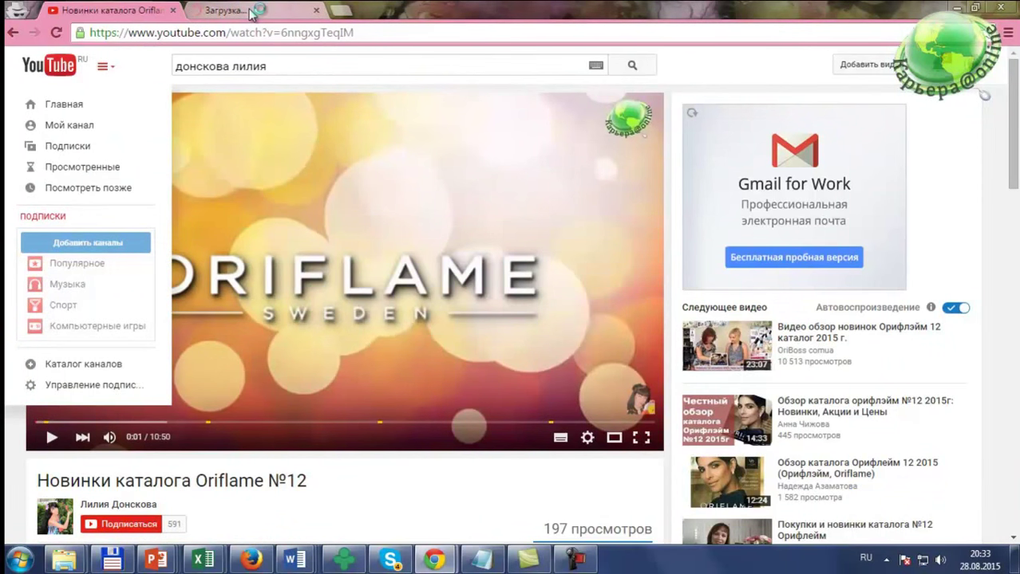
left_click(252, 11)
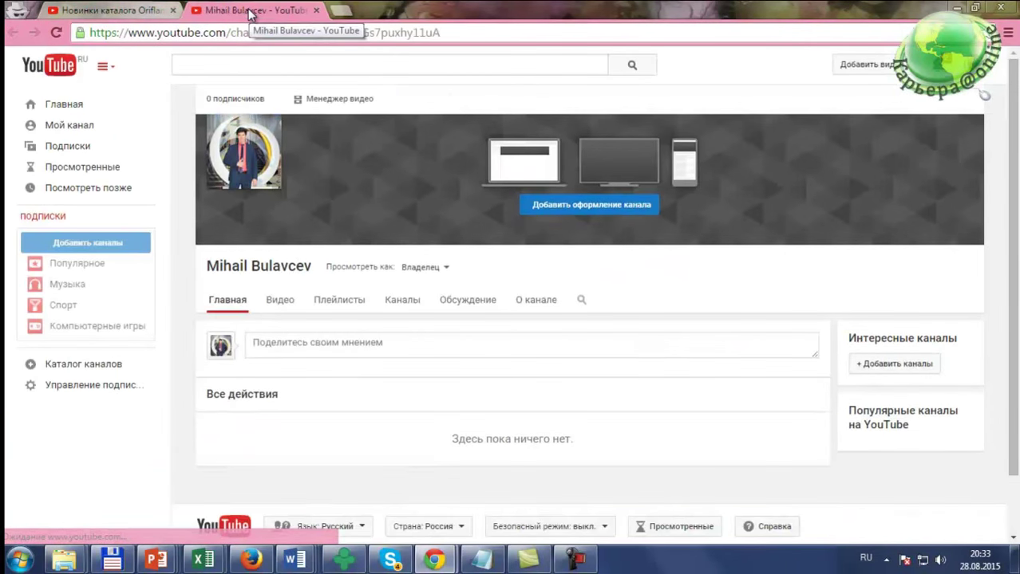
scroll(239, 263, "down", 1)
left_click(280, 235)
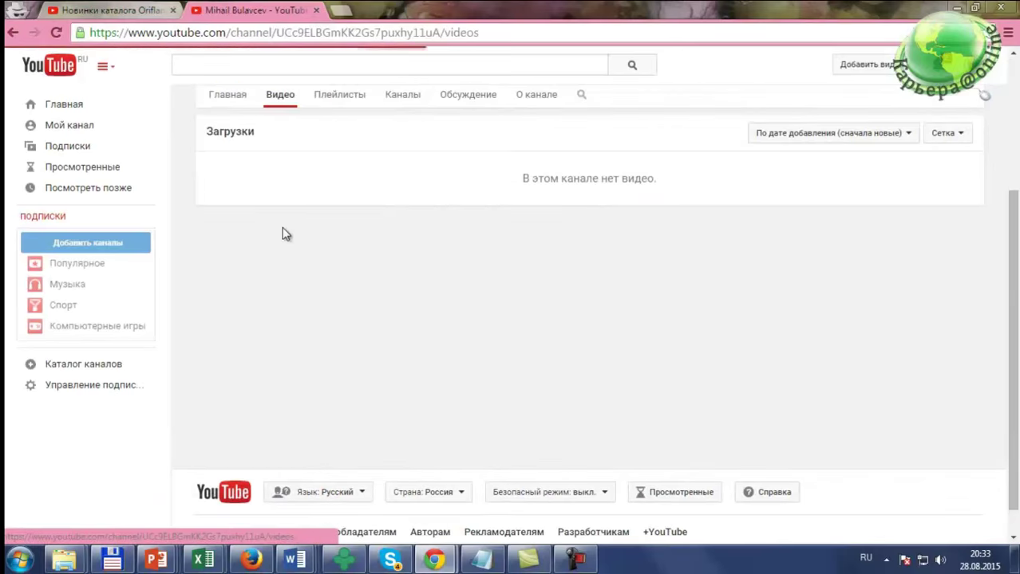
Step: Return to the Oriflame №12 video tab and close the navigation guide
left_click(116, 10)
scroll(241, 351, "down", 3)
left_click(318, 342)
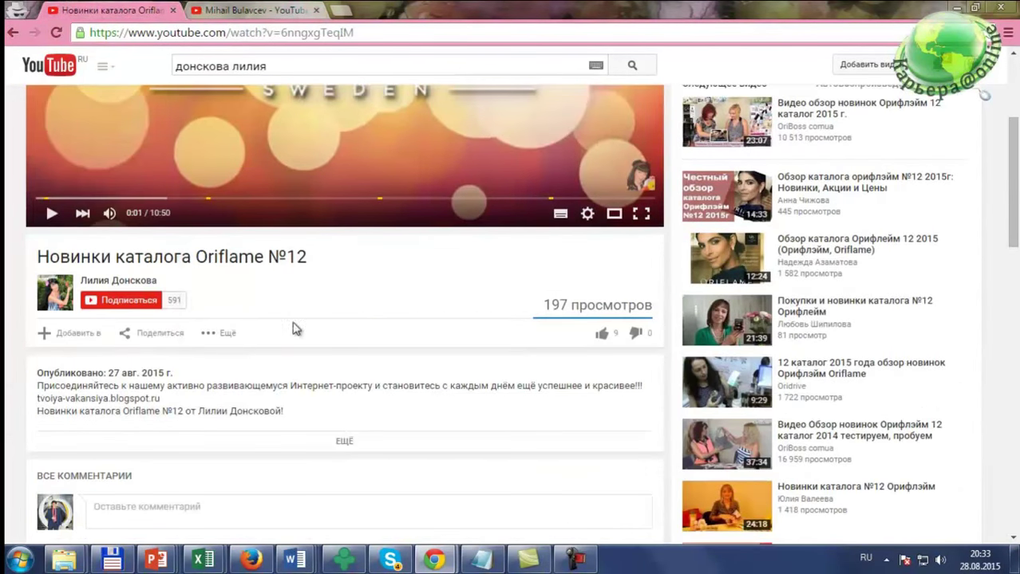
Step: Create a new playlist 'Новинки каталогов' from Добавить в, adding the Oriflame №12 video
left_click(70, 336)
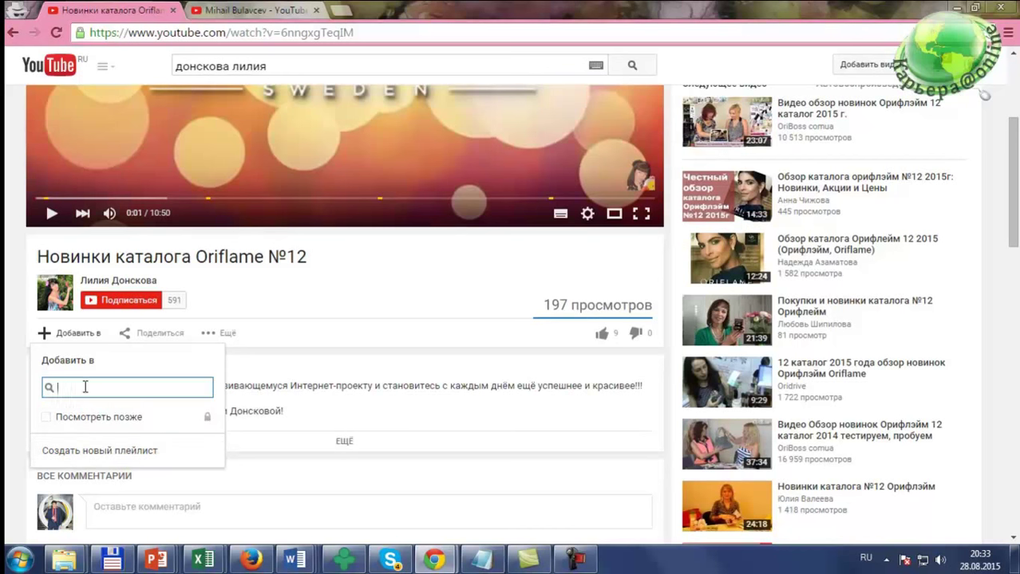
type("ори")
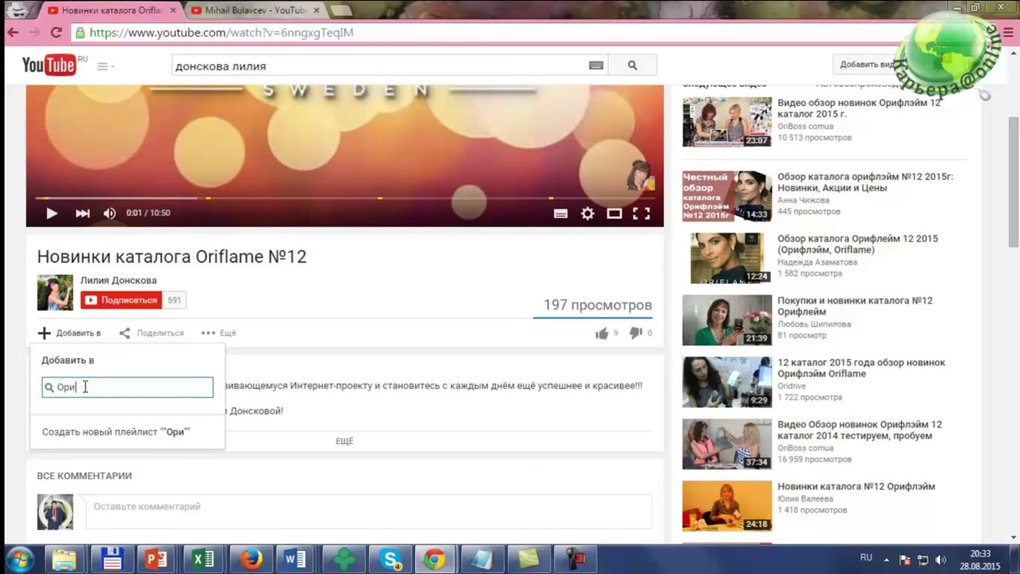
type("флэй")
key("BackSpace")
key("BackSpace")
key("BackSpace")
key("BackSpace")
key("BackSpace")
key("BackSpace")
key("BackSpace")
type("Новинки ")
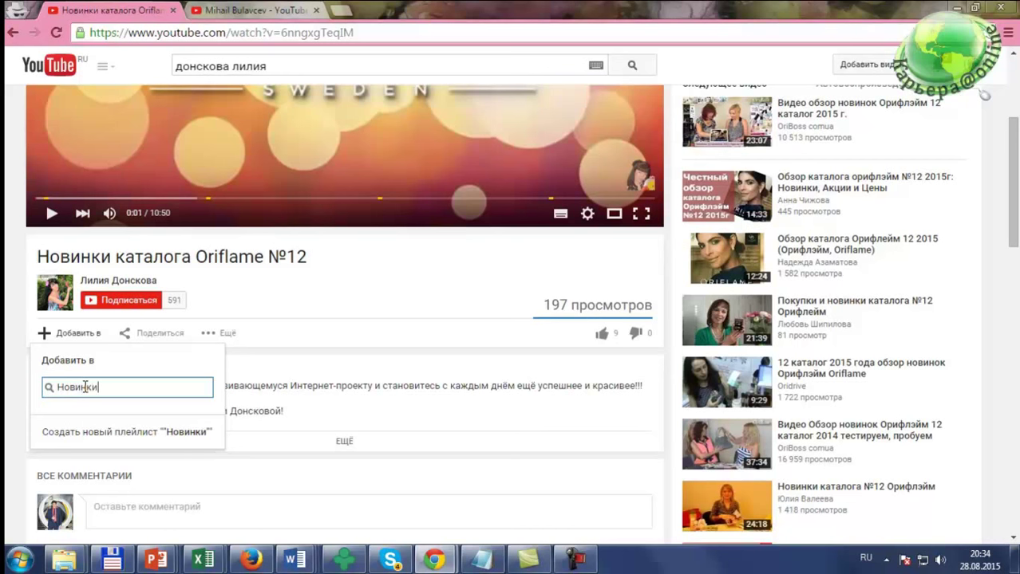
type("каталогов")
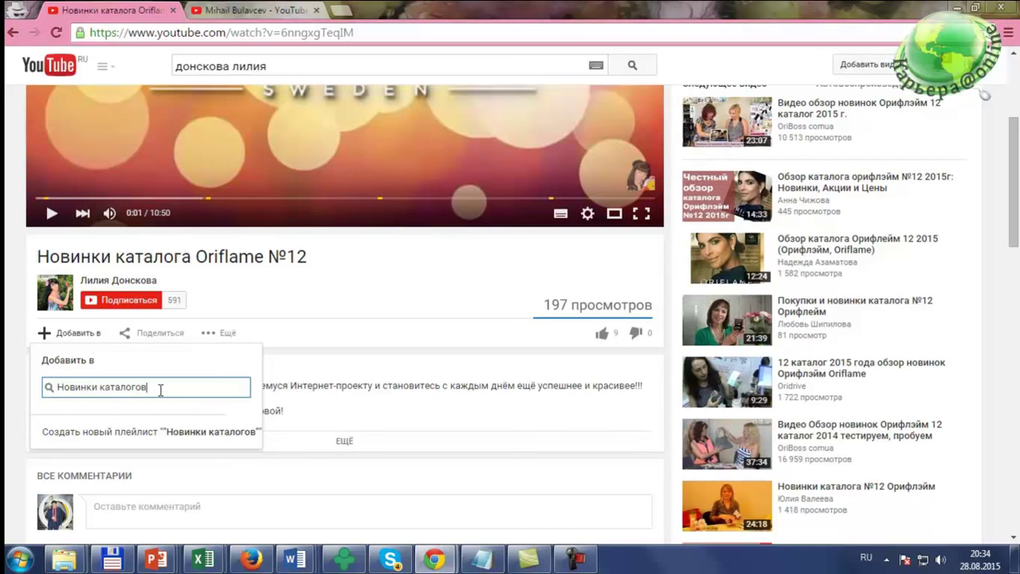
key("Tab")
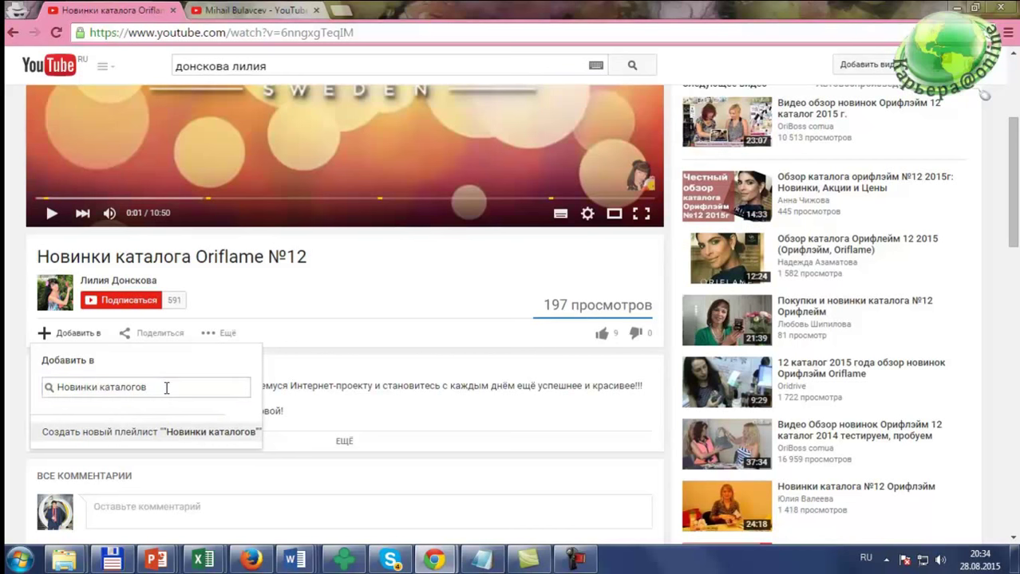
left_click(166, 433)
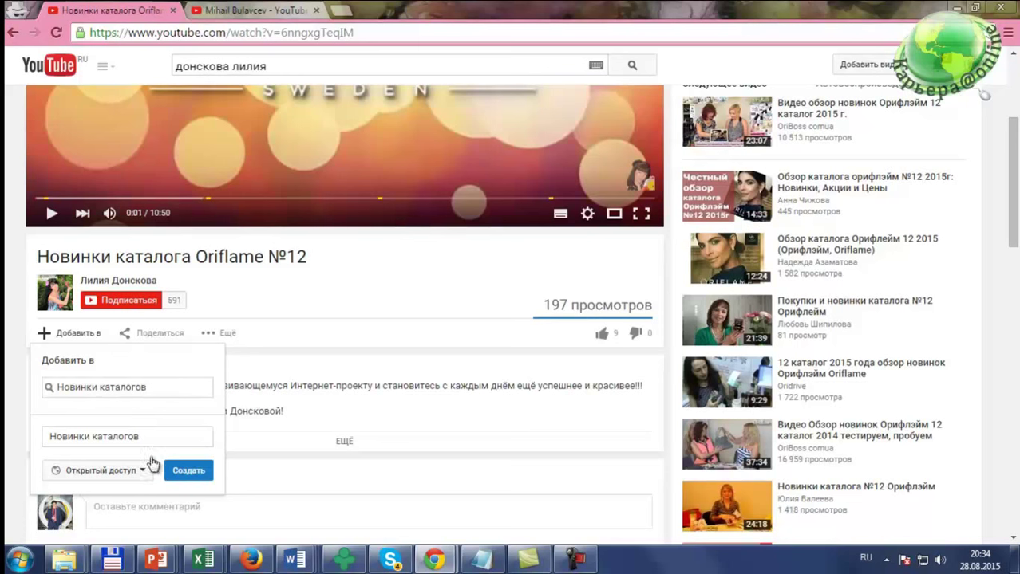
left_click(172, 474)
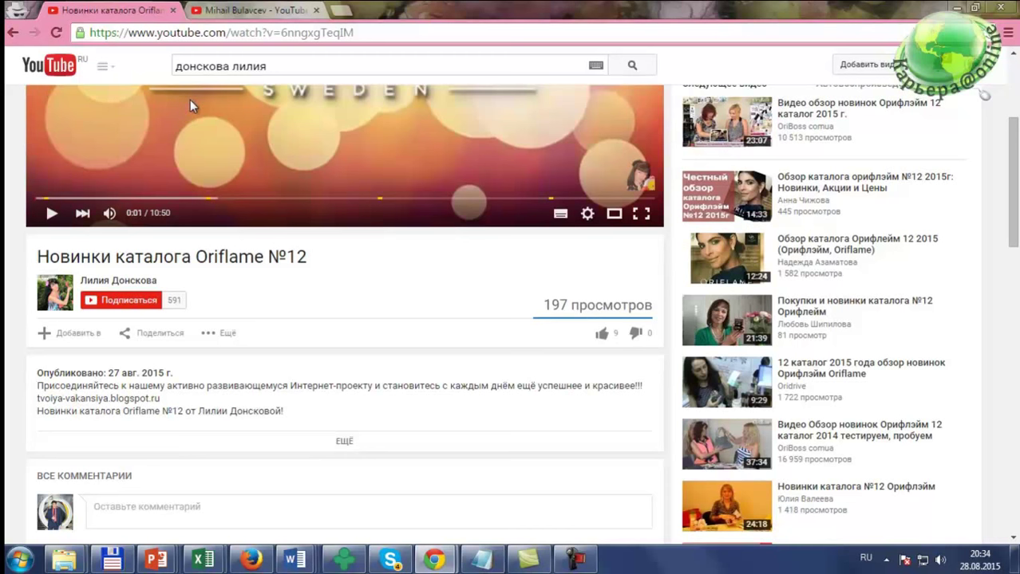
Step: Reload the channel tab and open 'Новинки каталогов' from its Плейлисты section
left_click(232, 12)
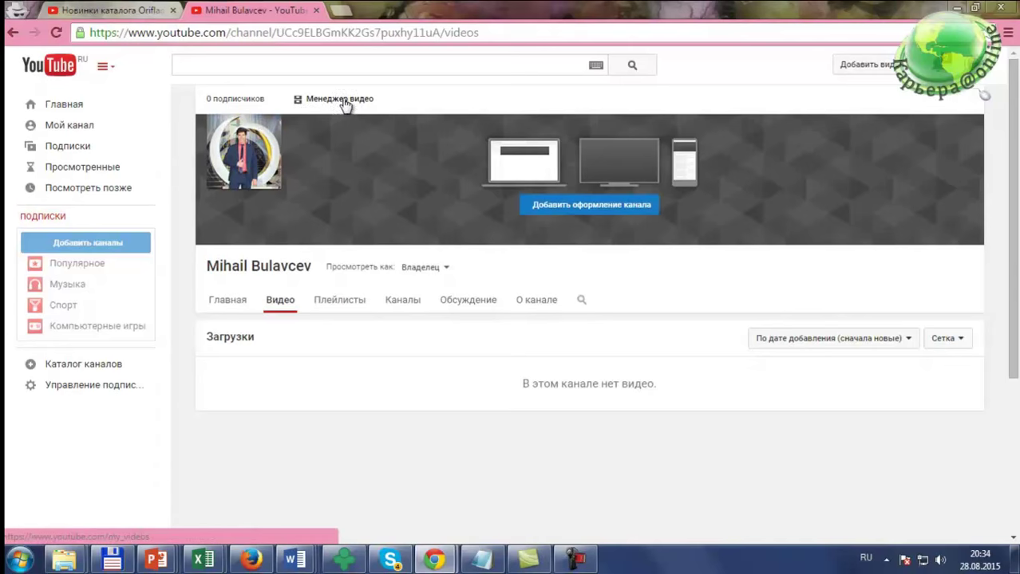
left_click(57, 32)
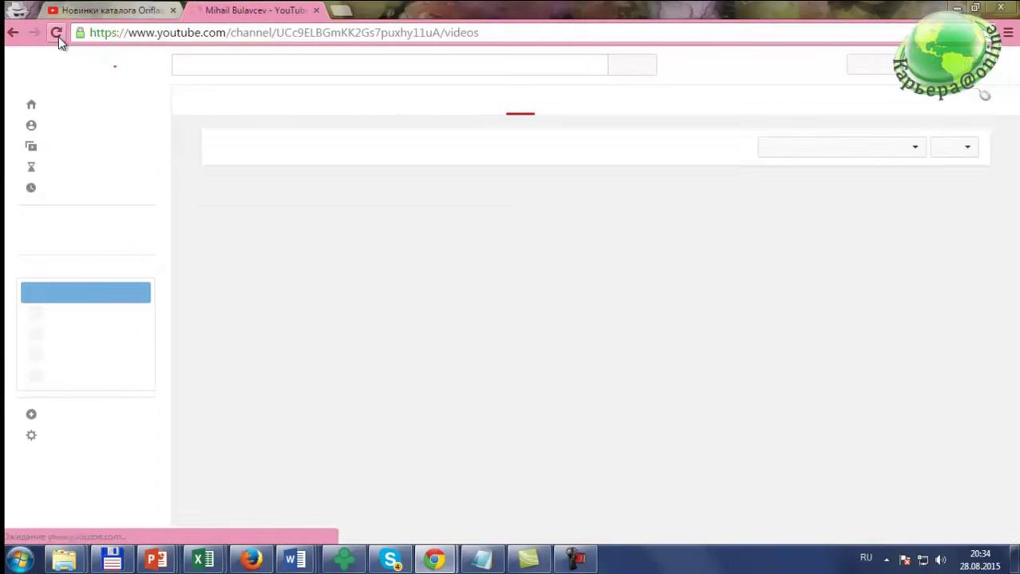
scroll(511, 219, "up", 2)
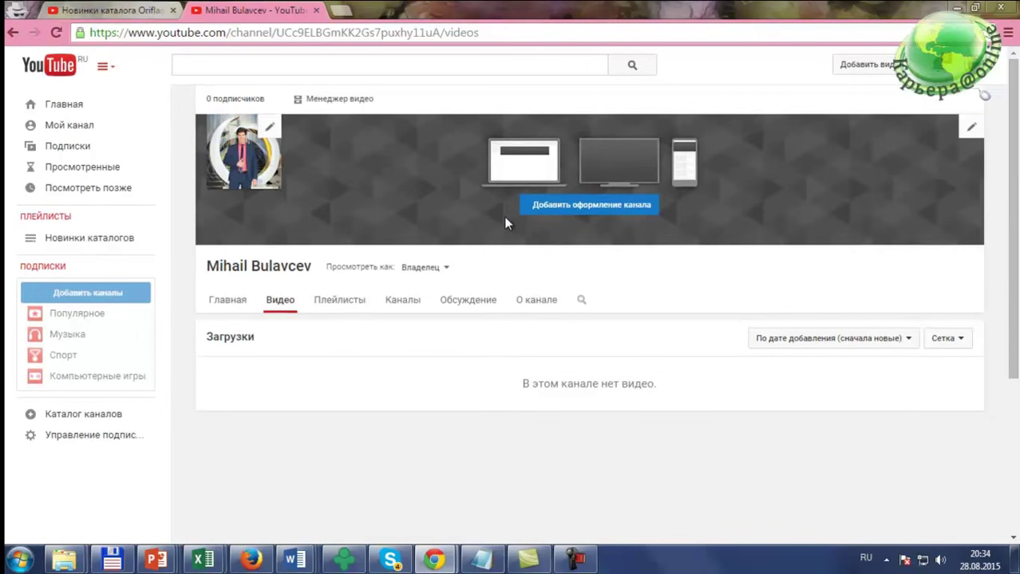
left_click(345, 100)
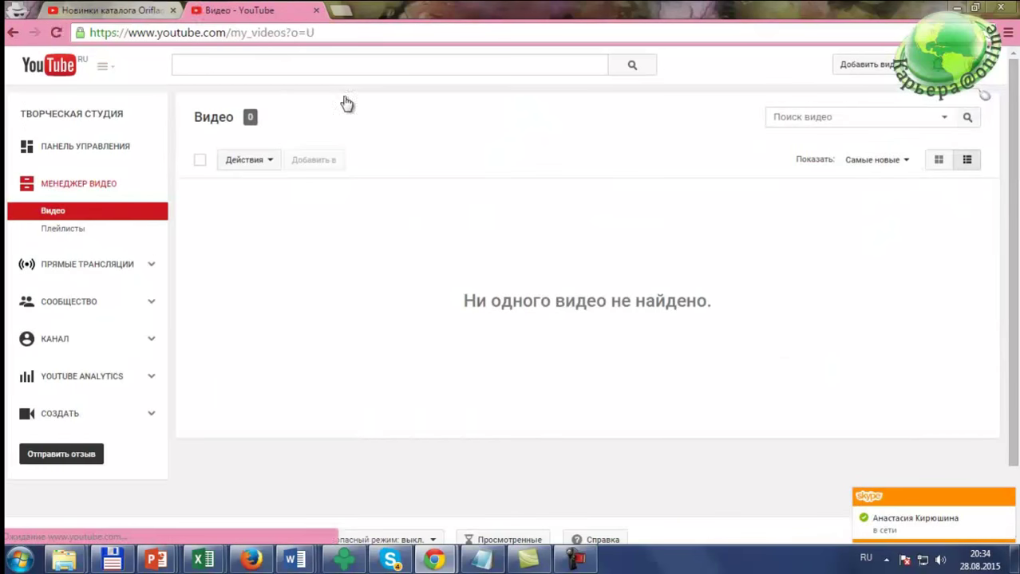
left_click(13, 33)
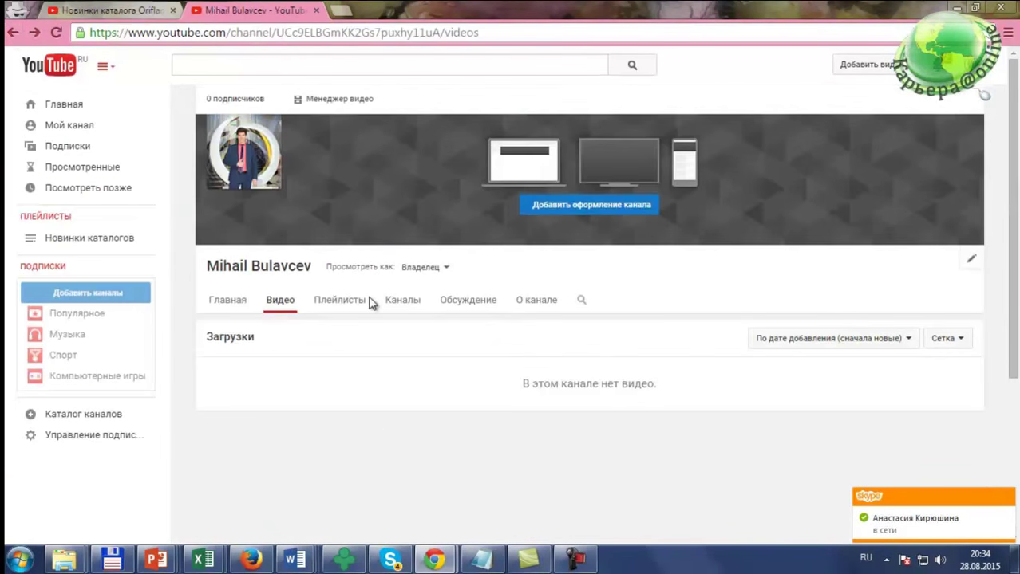
left_click(354, 301)
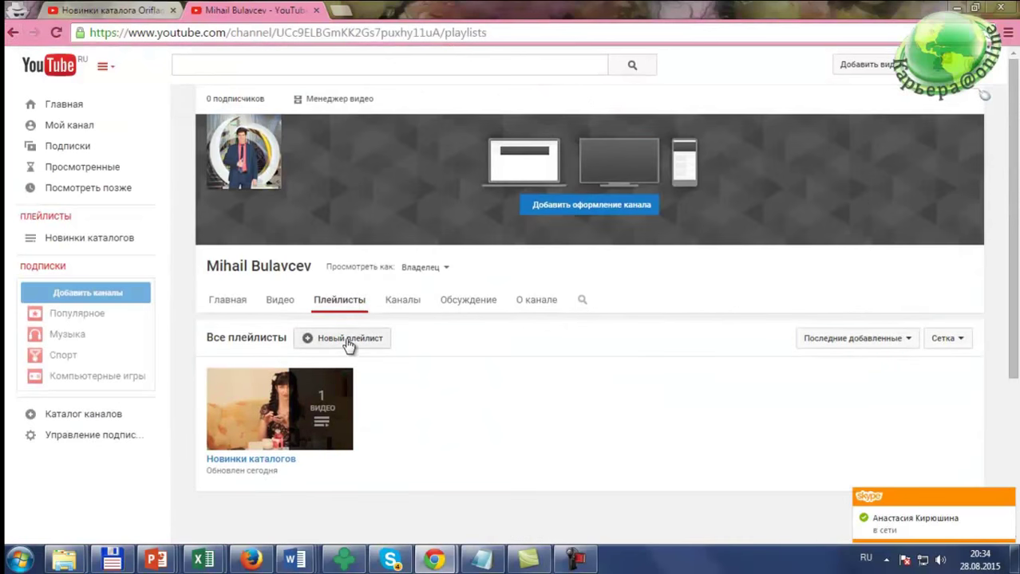
scroll(339, 335, "down", 1)
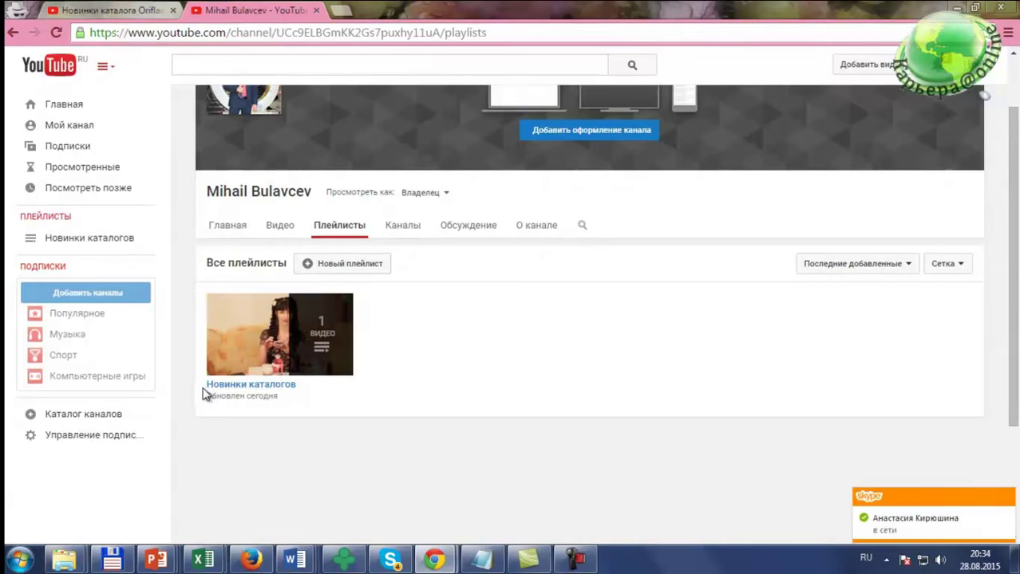
left_click(274, 386)
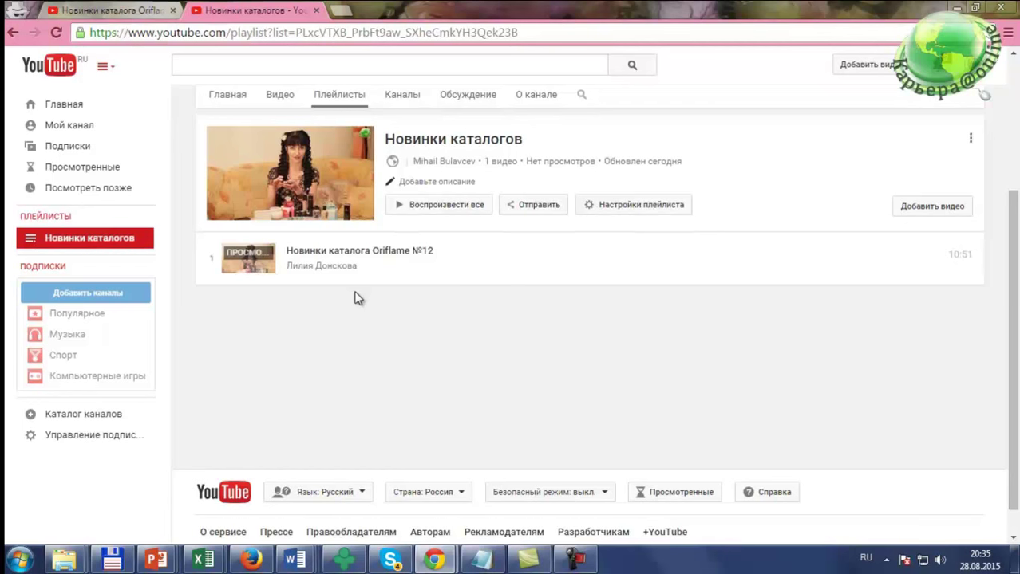
key("alt+Tab")
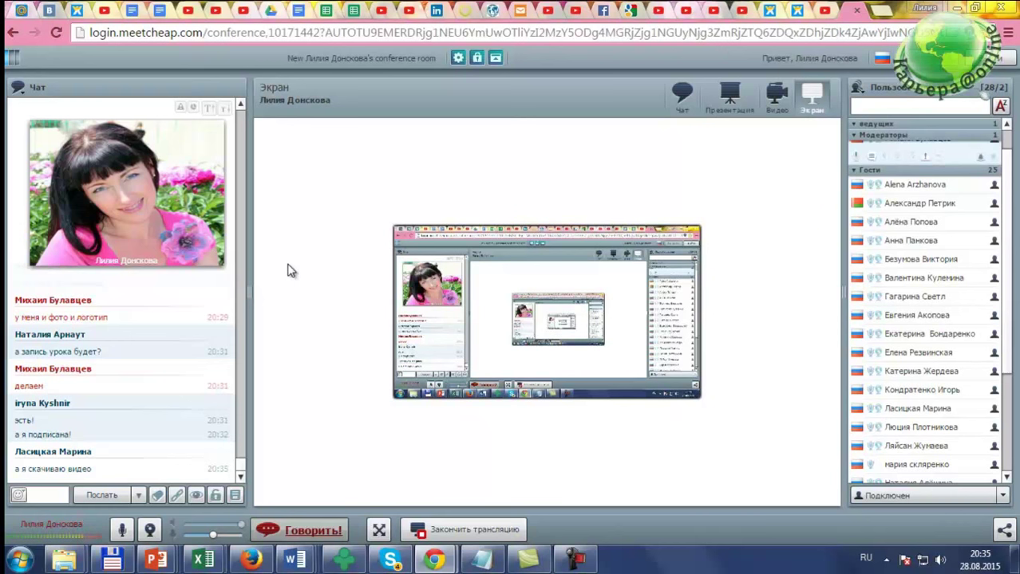
key("alt+Tab")
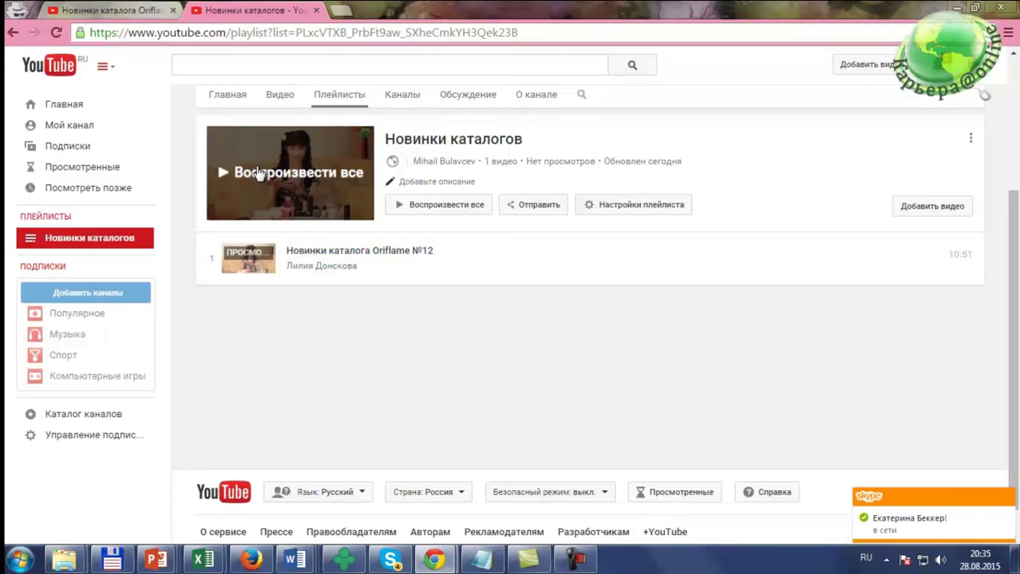
Step: Copy the Oriflame №12 video's URL and type 'скачать ютуб' into a new tab
left_click(134, 12)
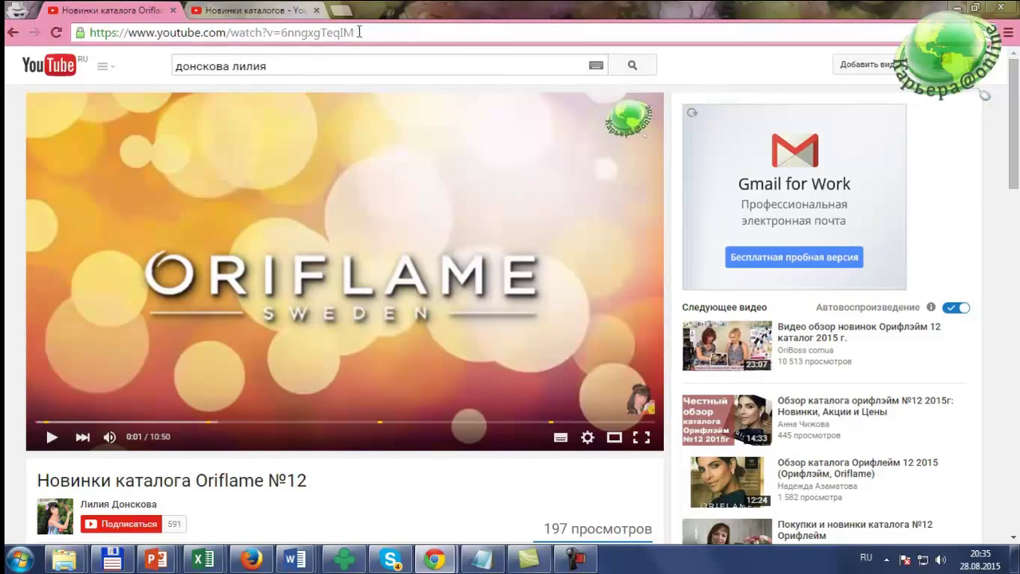
left_click_drag(355, 33, 80, 32)
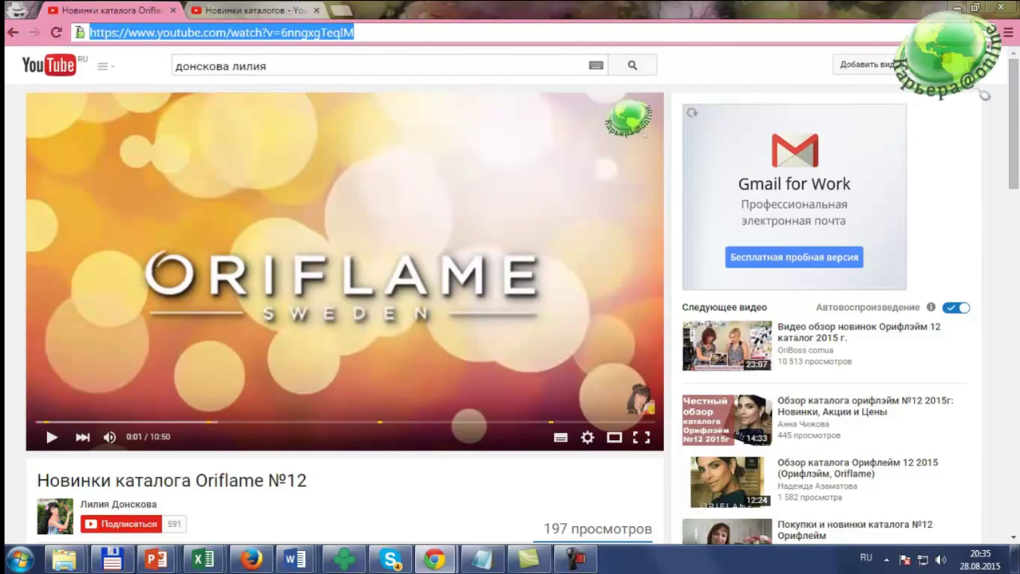
right_click(295, 36)
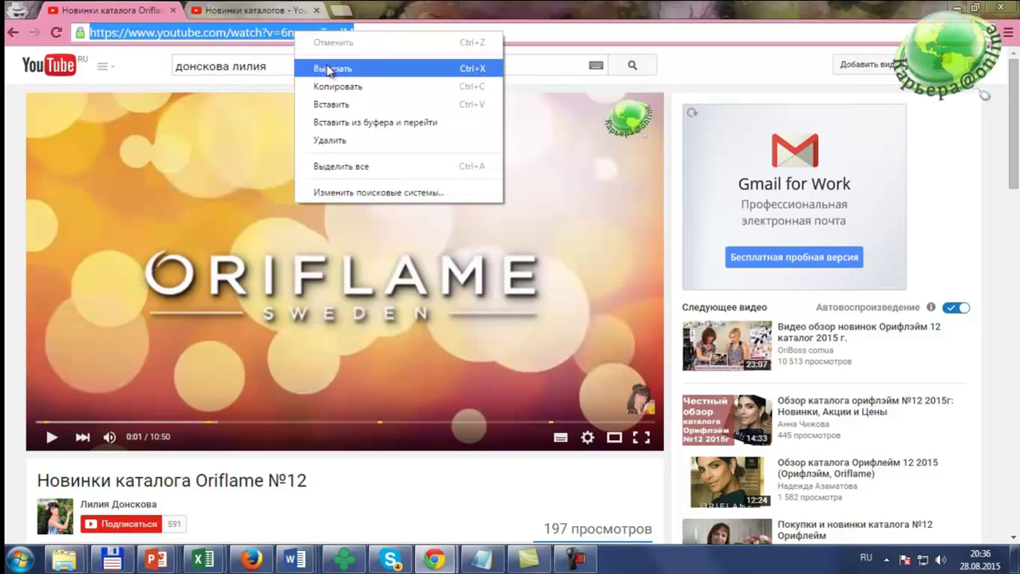
left_click(323, 85)
left_click(347, 11)
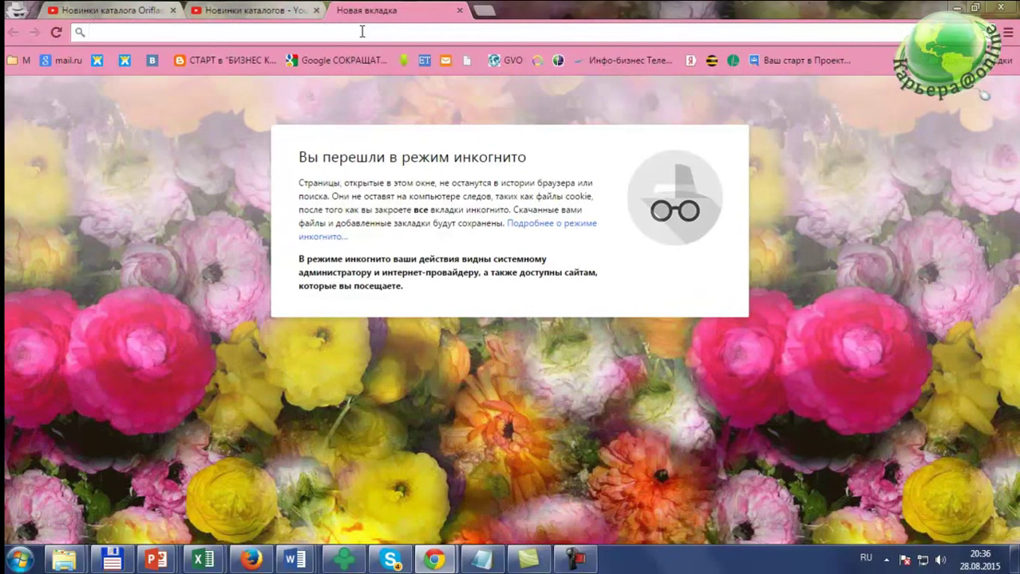
type("ска")
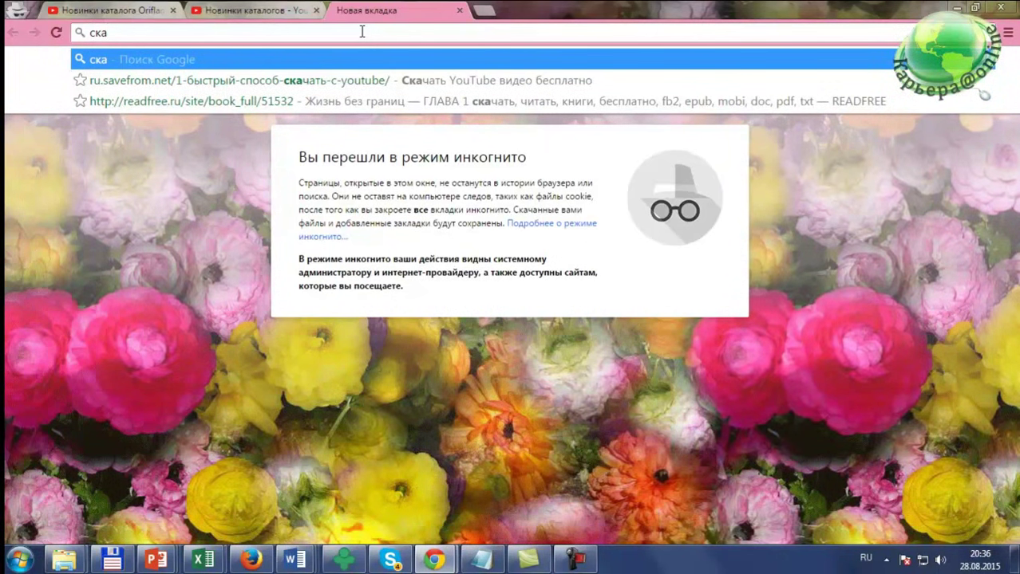
type("чать ют")
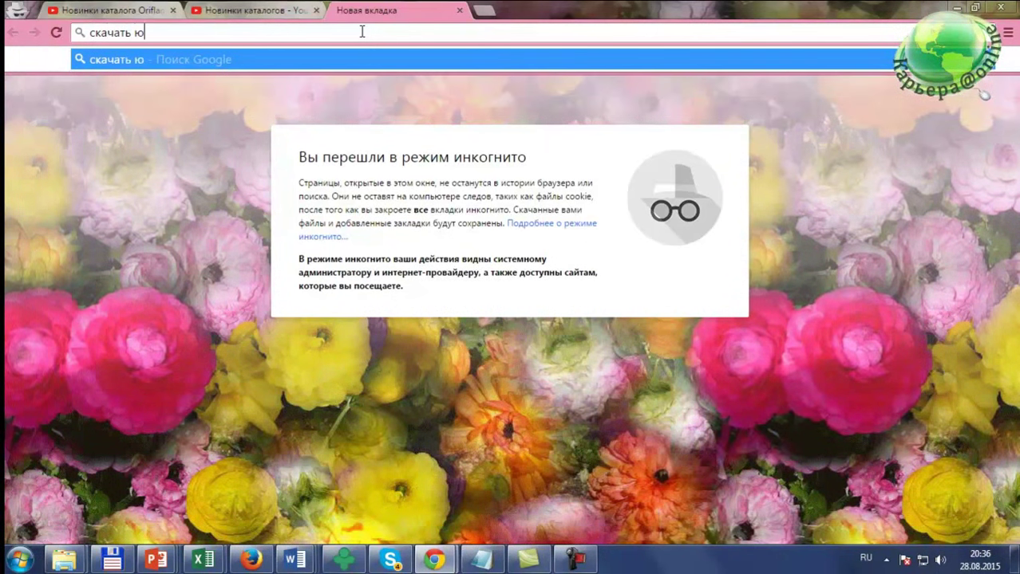
type("уб")
Step: Run the Google search for 'скачать ютуб'
key("Return")
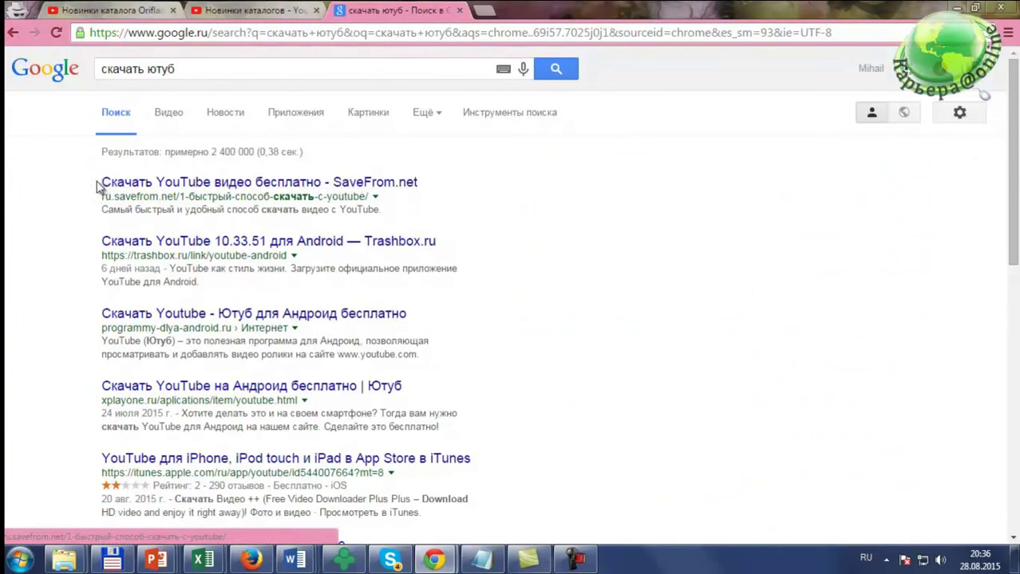
Step: Open SaveFrom.net and paste the copied YouTube link to fetch its download options
left_click(187, 189)
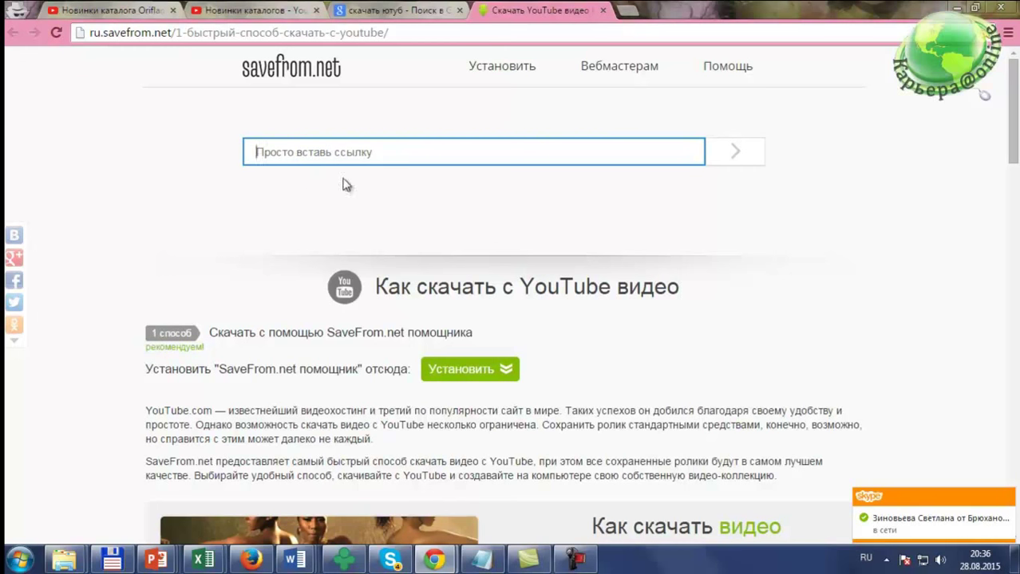
right_click(284, 151)
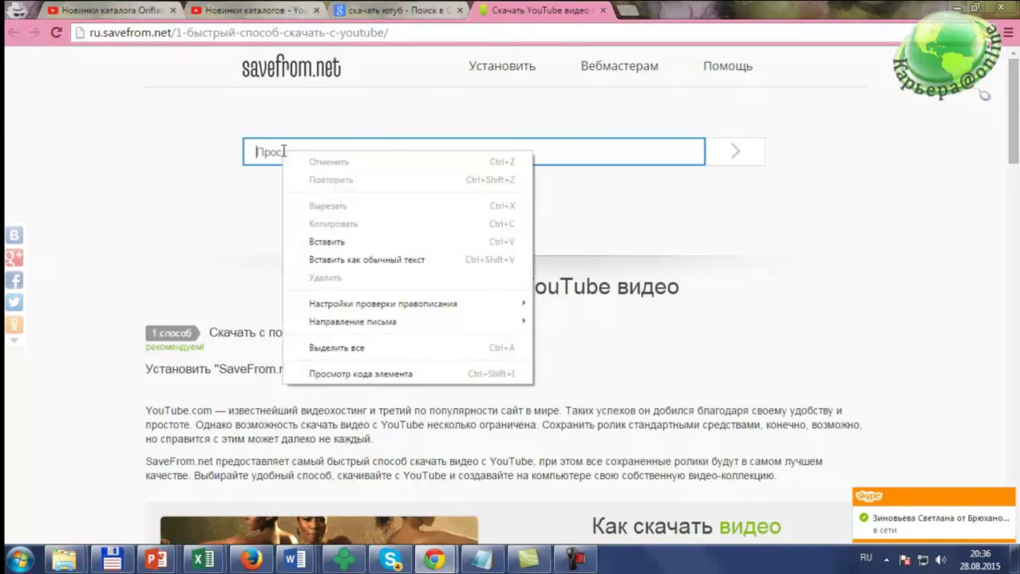
left_click(332, 237)
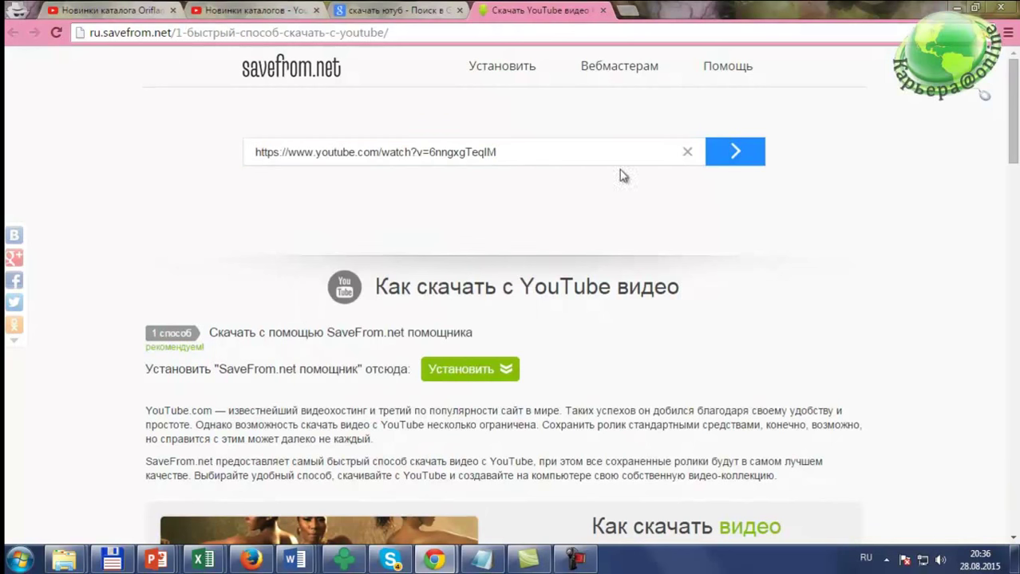
left_click(735, 156)
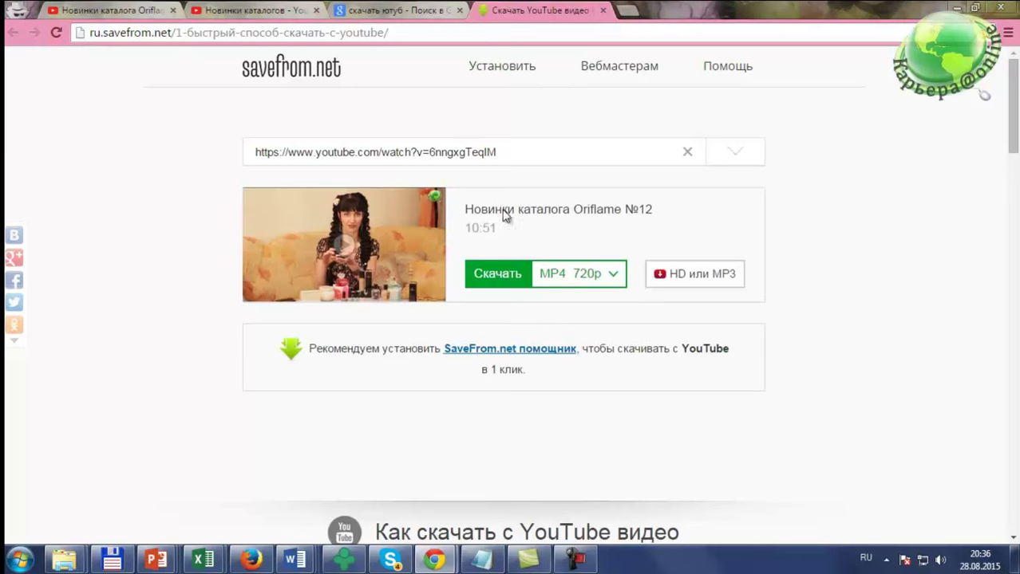
Step: Start the MP4 720p download, cancel it, and close the SaveFrom.net tab
left_click(616, 276)
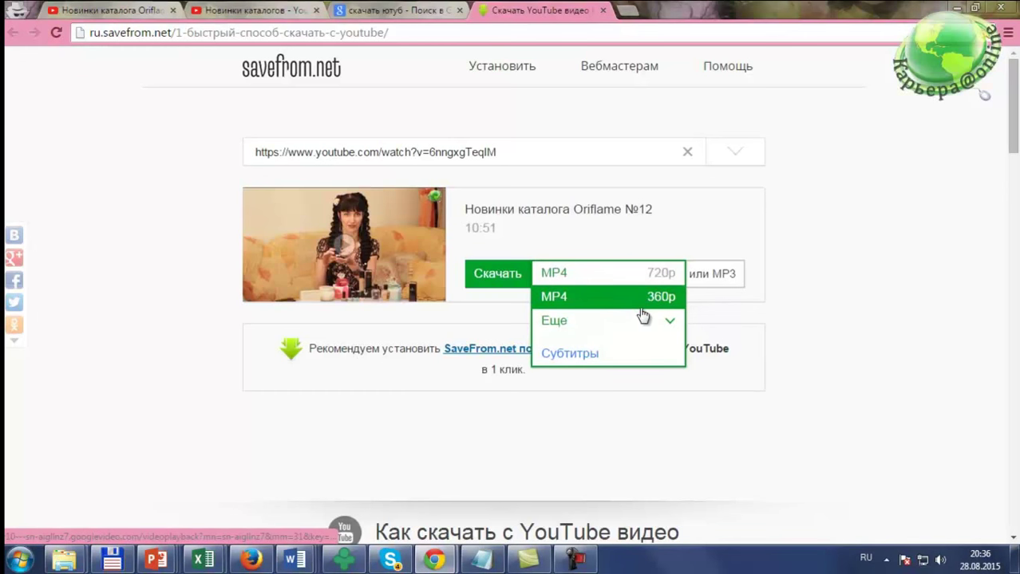
left_click(594, 280)
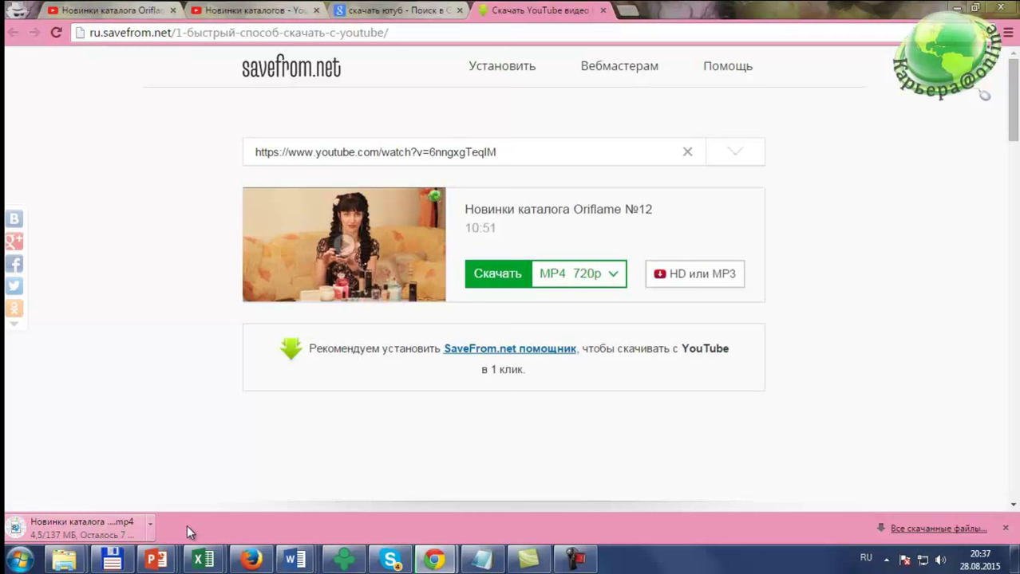
right_click(98, 526)
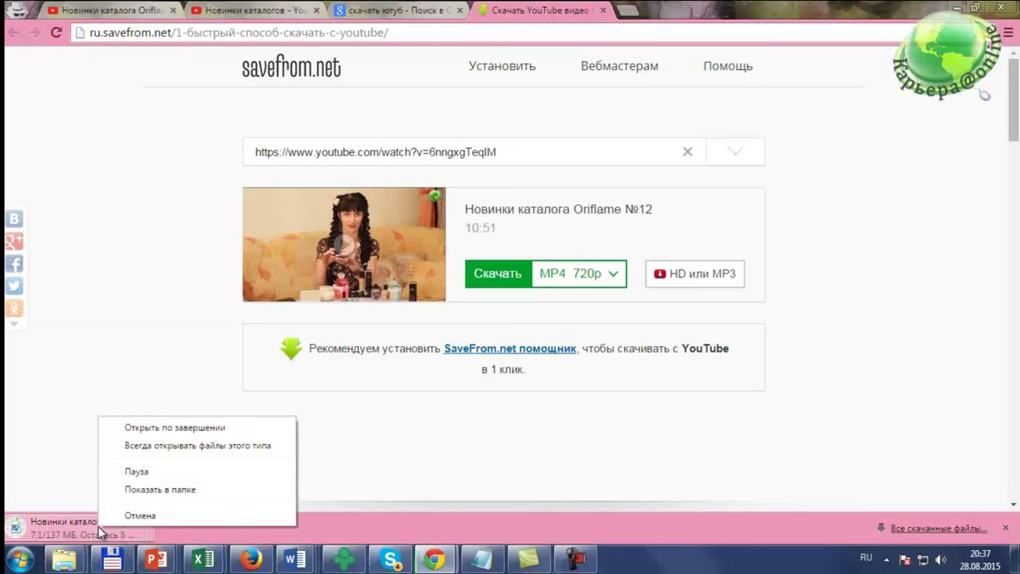
left_click(145, 517)
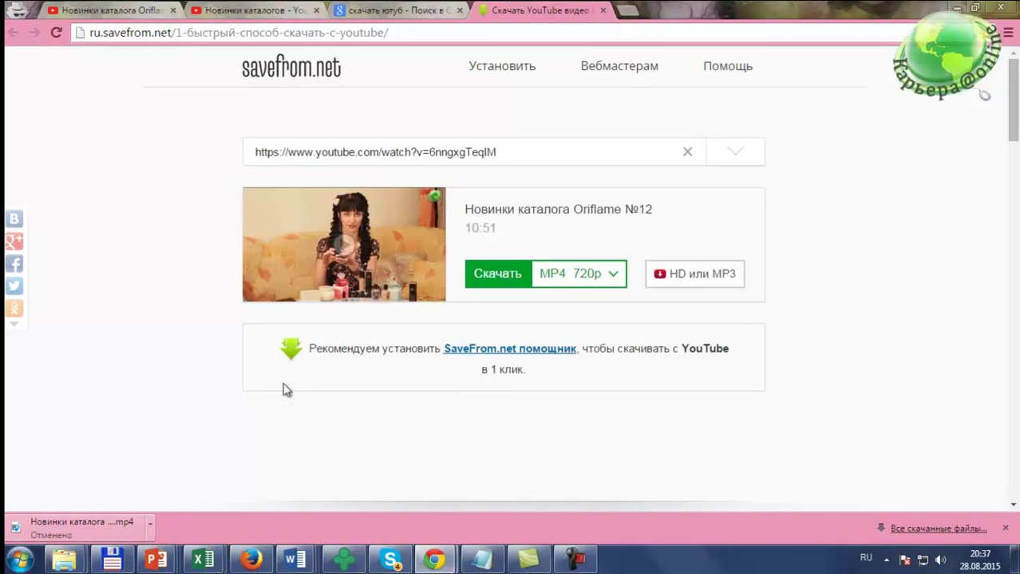
left_click(1004, 528)
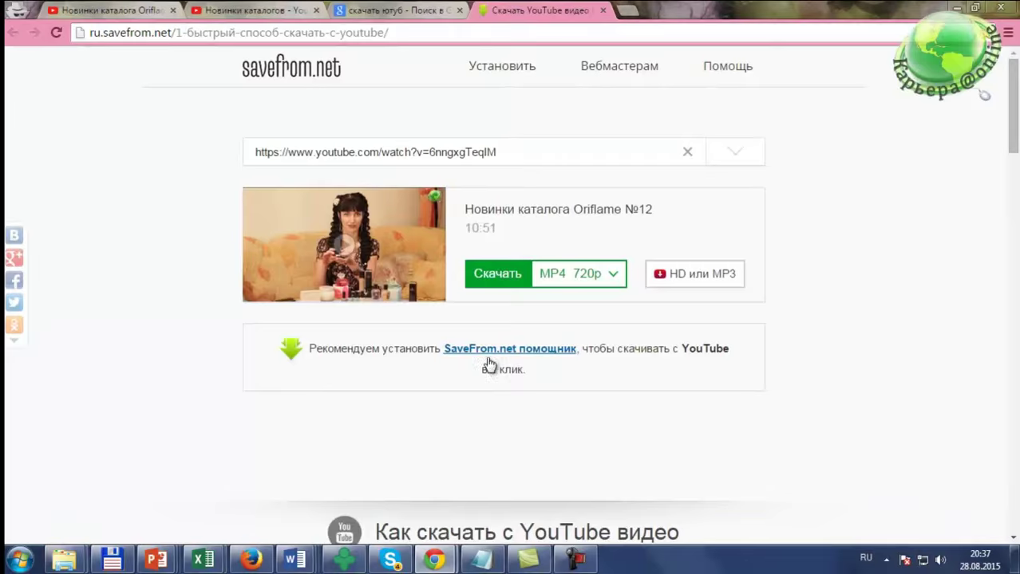
left_click(603, 10)
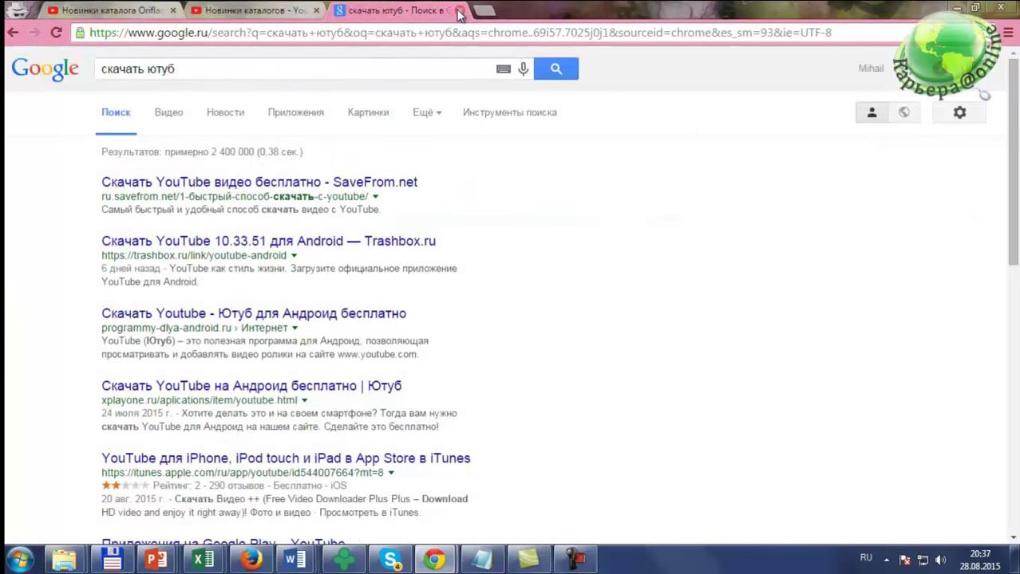
Step: Close the Google results tab and return to the Новинки каталогов playlist page
left_click(460, 10)
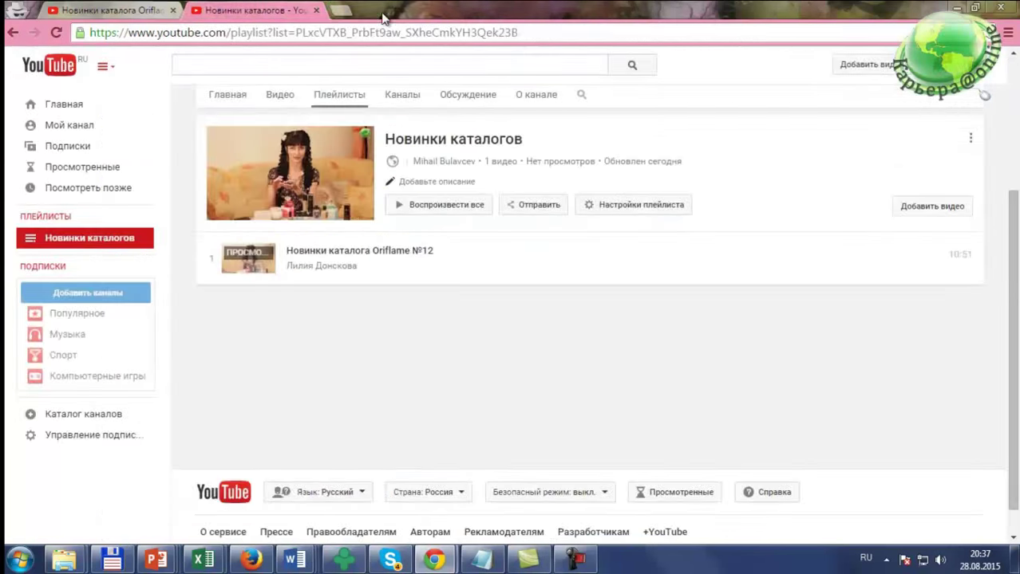
left_click(104, 10)
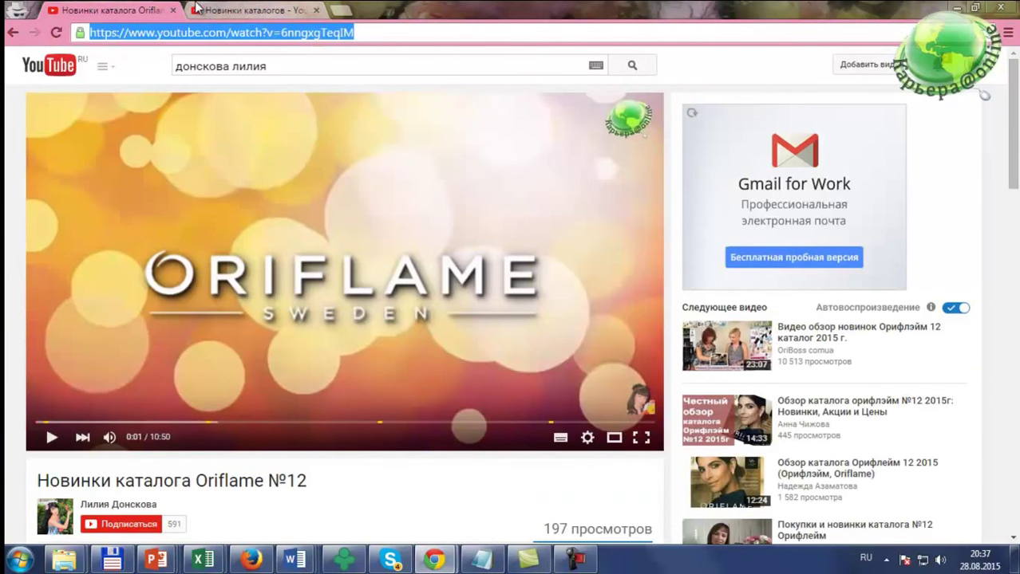
left_click(232, 10)
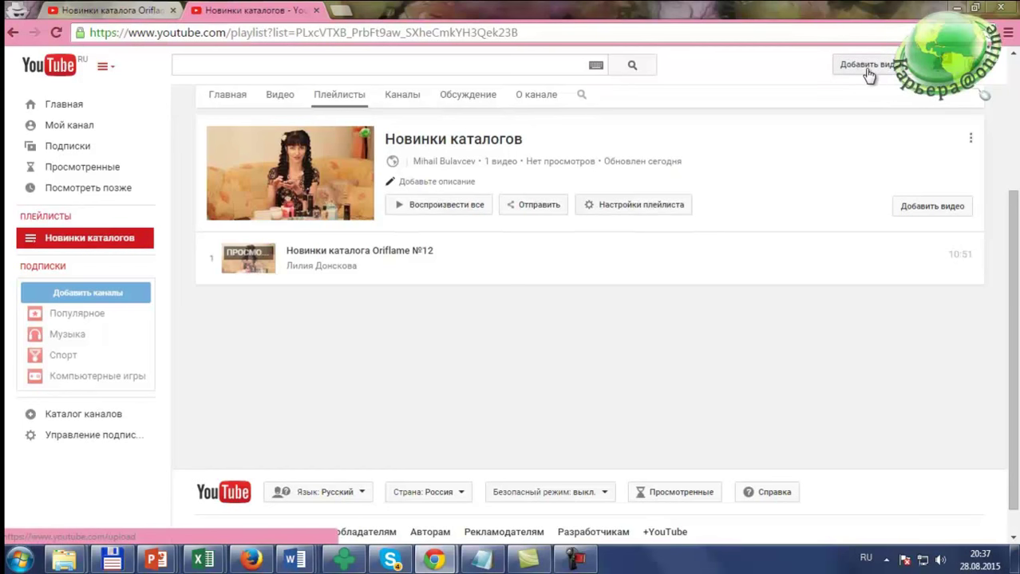
Step: Go to the YouTube video upload page and dismiss its file picker without choosing a file
left_click(868, 74)
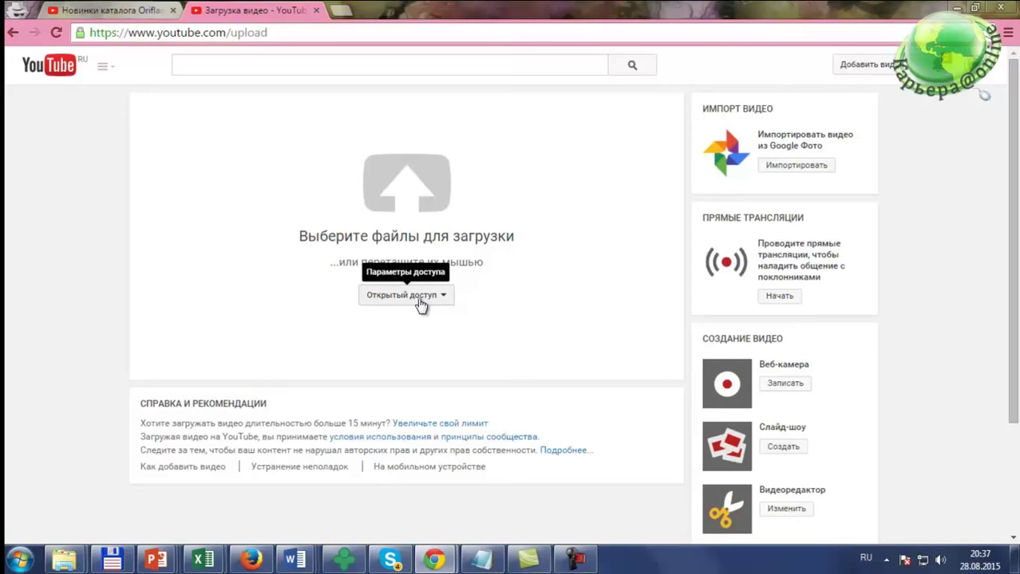
left_click(405, 201)
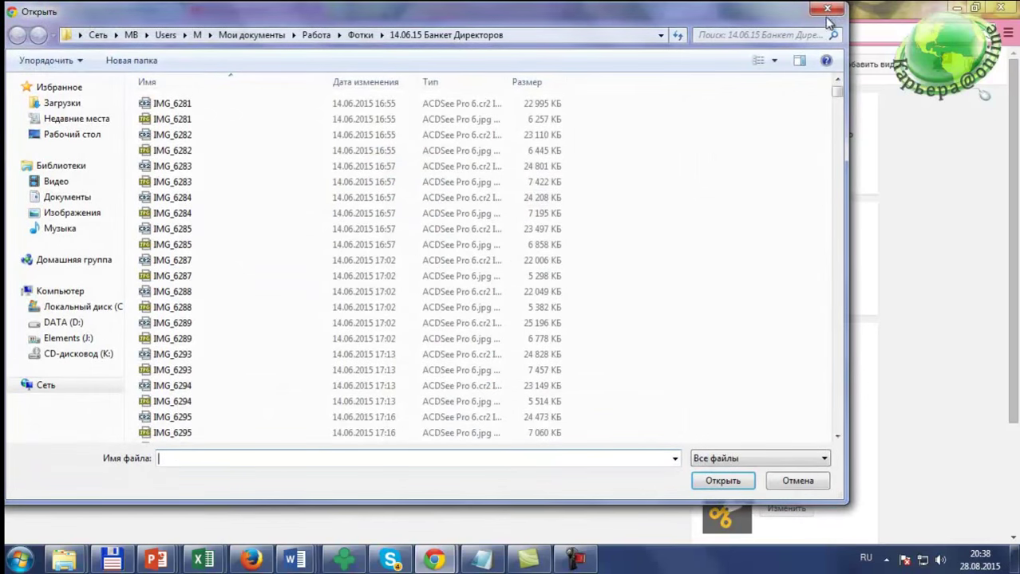
left_click(828, 14)
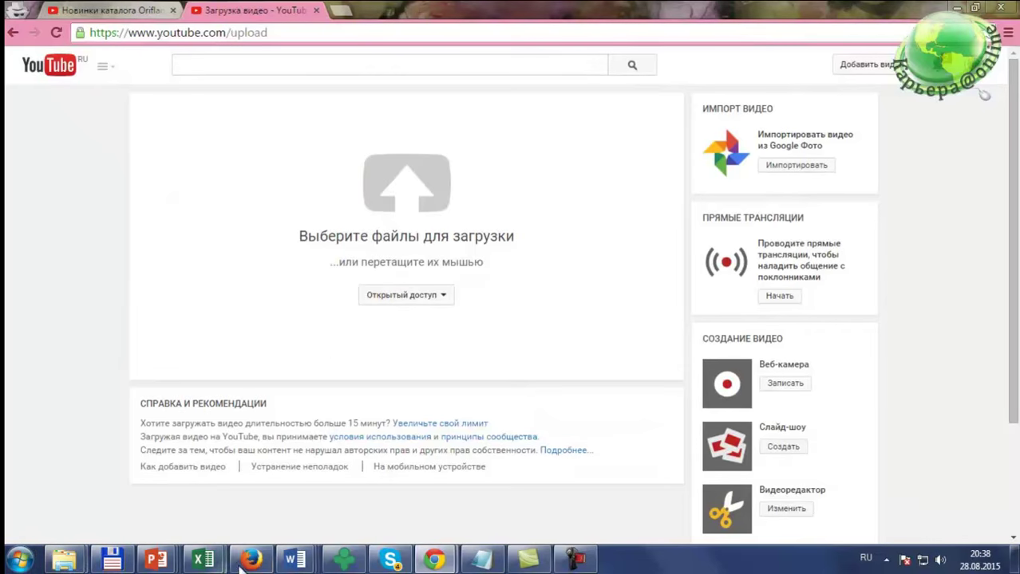
Step: Drag the Официальный танец Wellness by Oriflame video from Total Commander onto the YouTube upload page
left_click(127, 562)
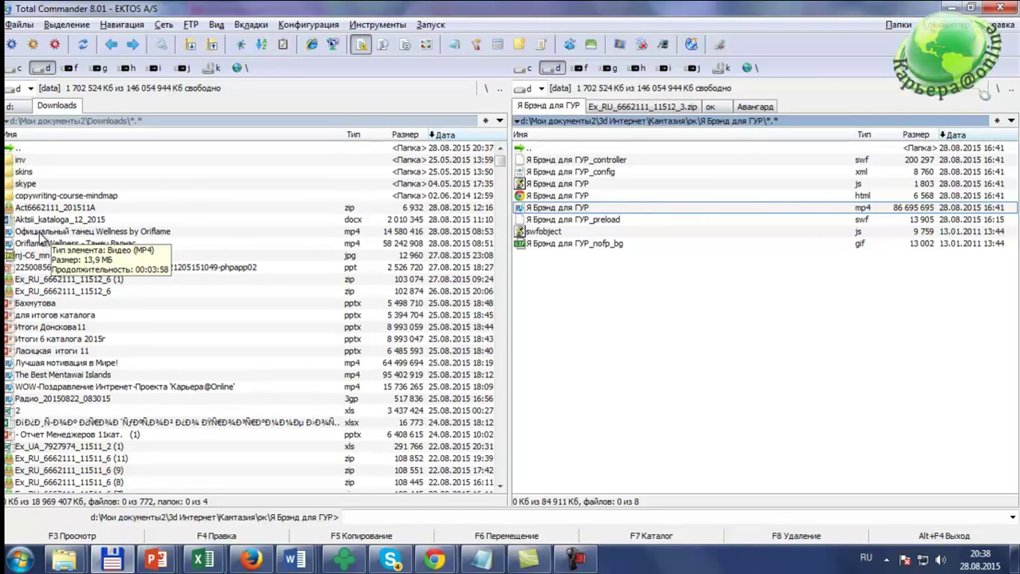
left_click(41, 233)
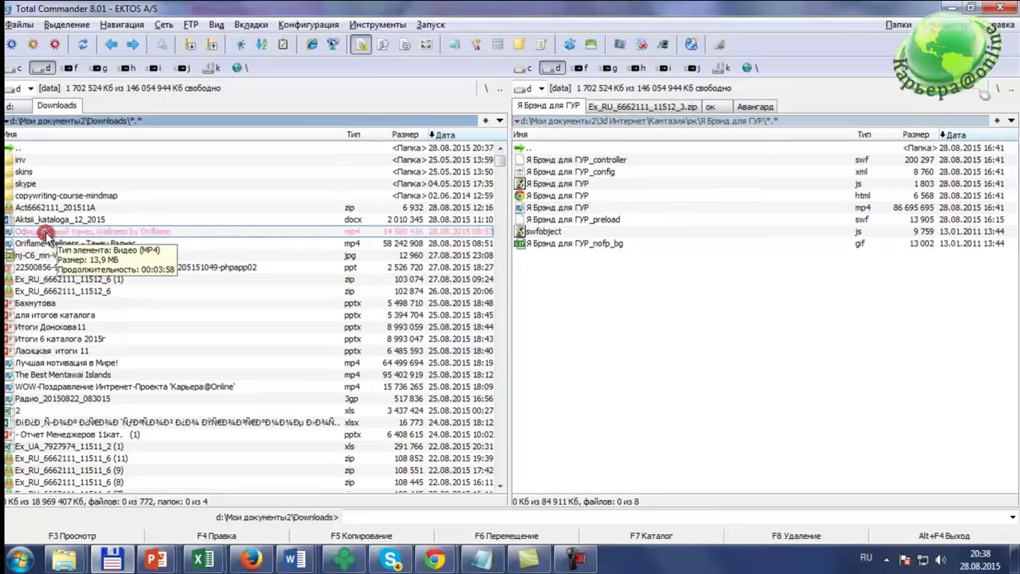
left_click_drag(90, 245, 404, 238)
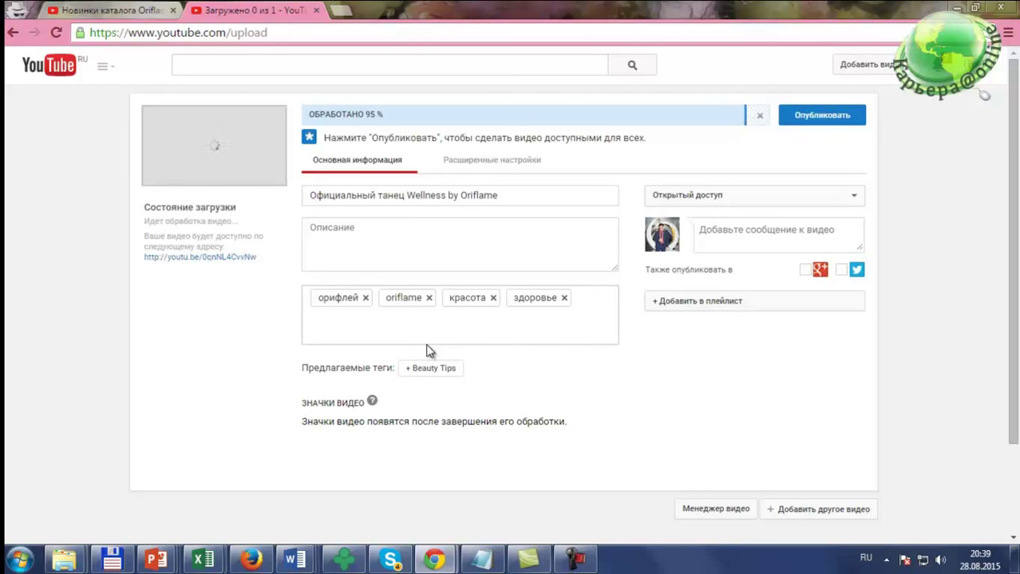
left_click(493, 162)
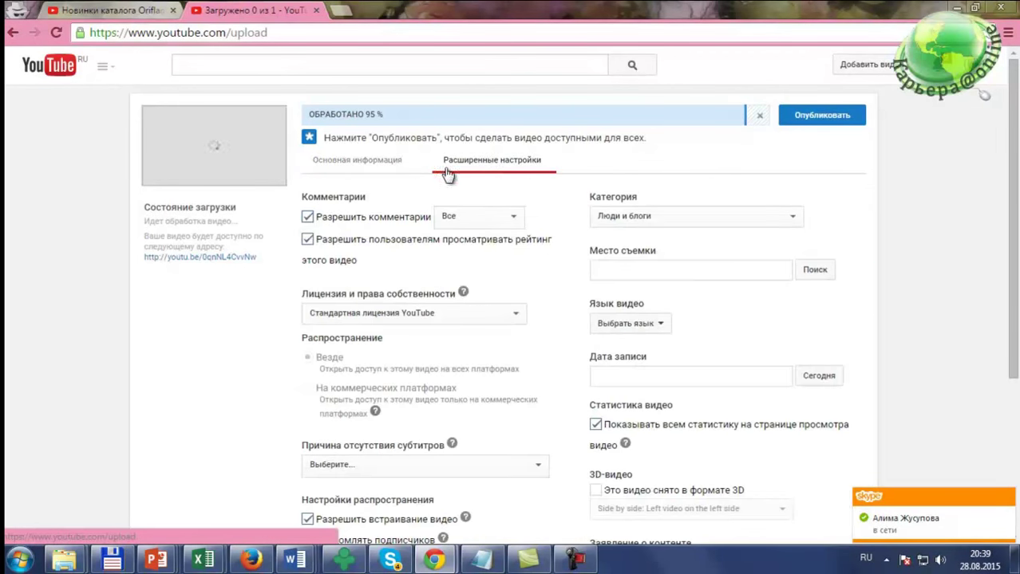
left_click(358, 164)
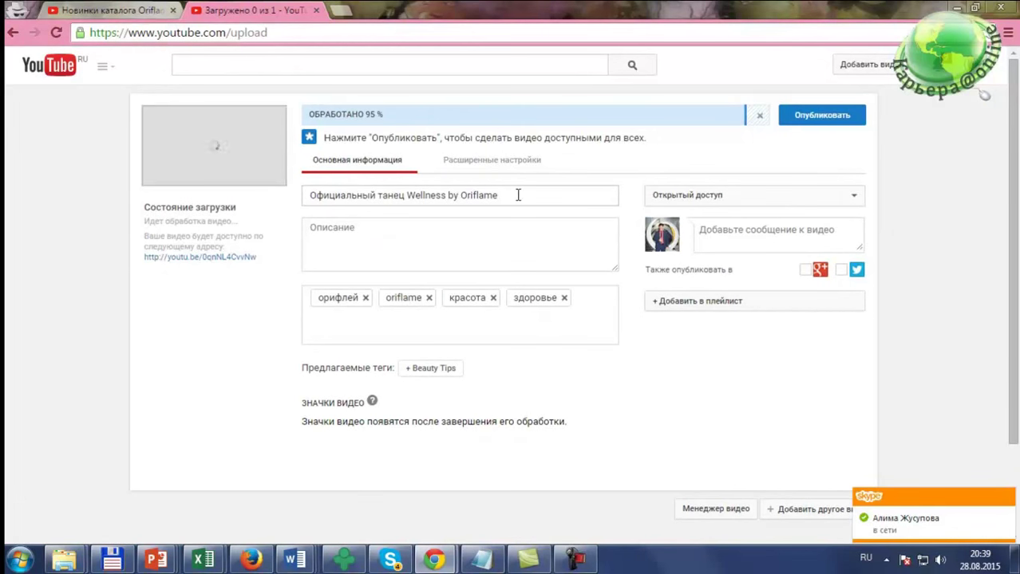
left_click_drag(517, 194, 307, 194)
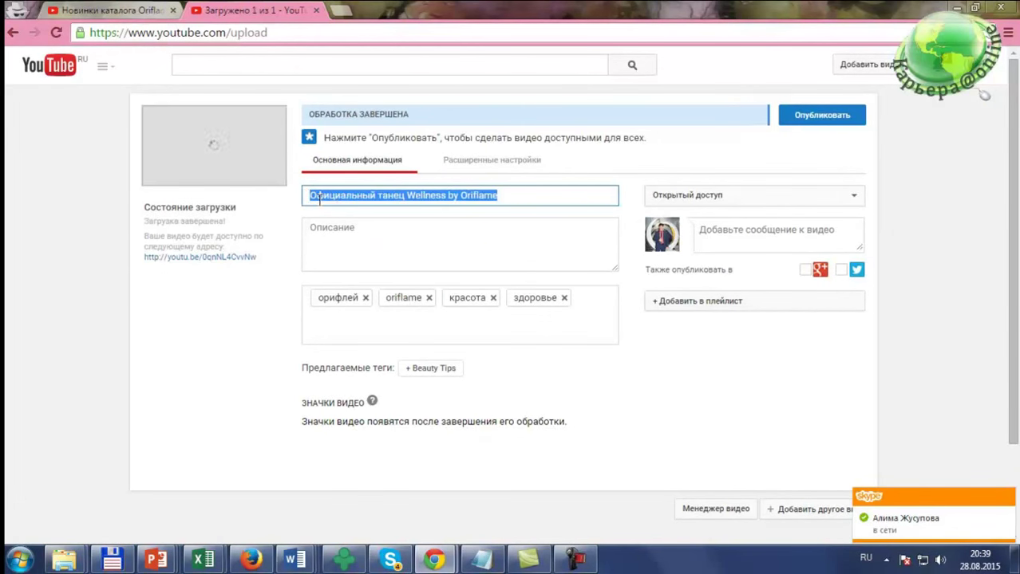
left_click(316, 197)
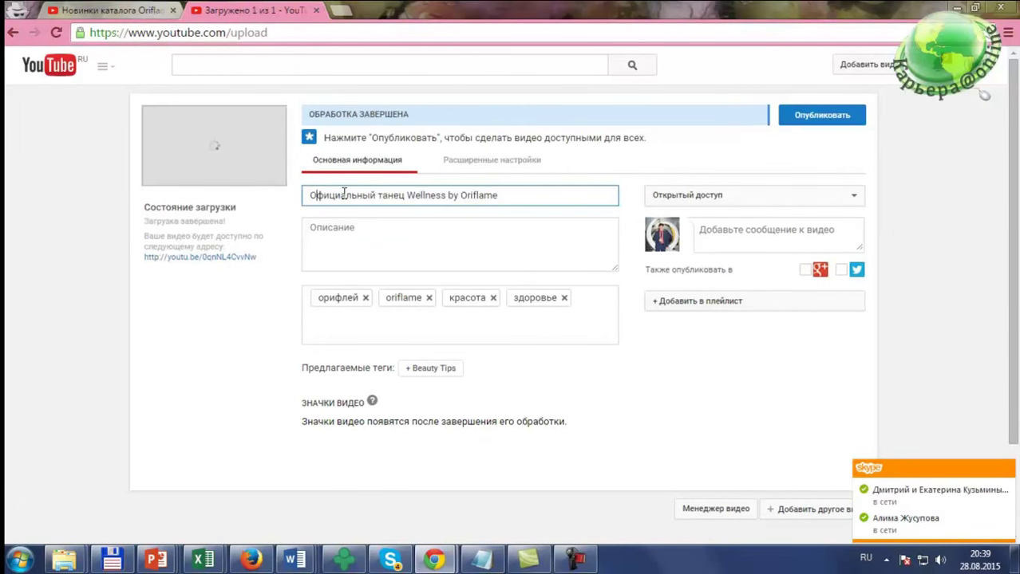
left_click(359, 233)
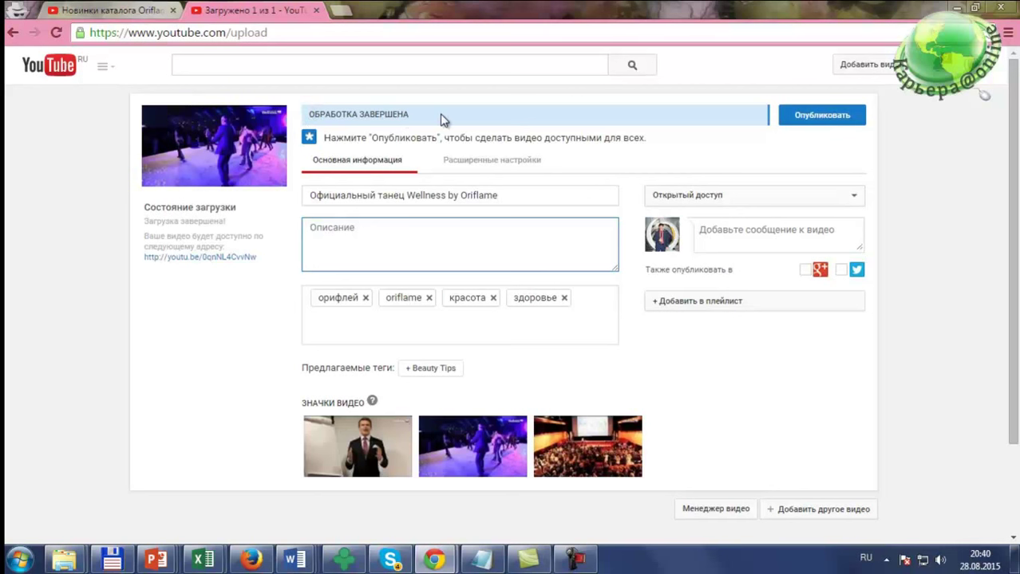
Step: Make the first suggested frame, showing the man in a suit, the video's default thumbnail
mouse_move(355, 453)
mouse_move(357, 480)
mouse_move(494, 453)
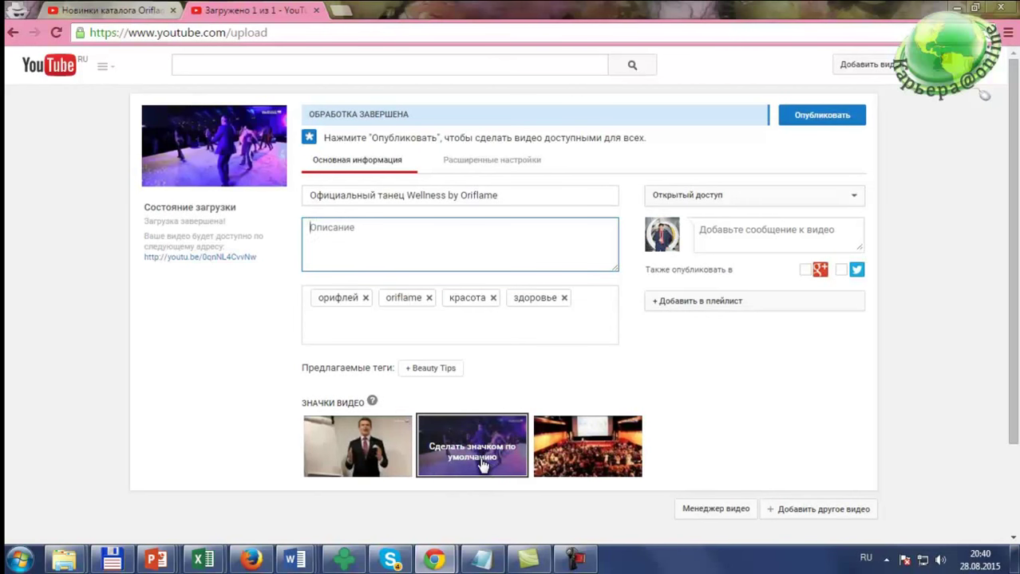
left_click(372, 453)
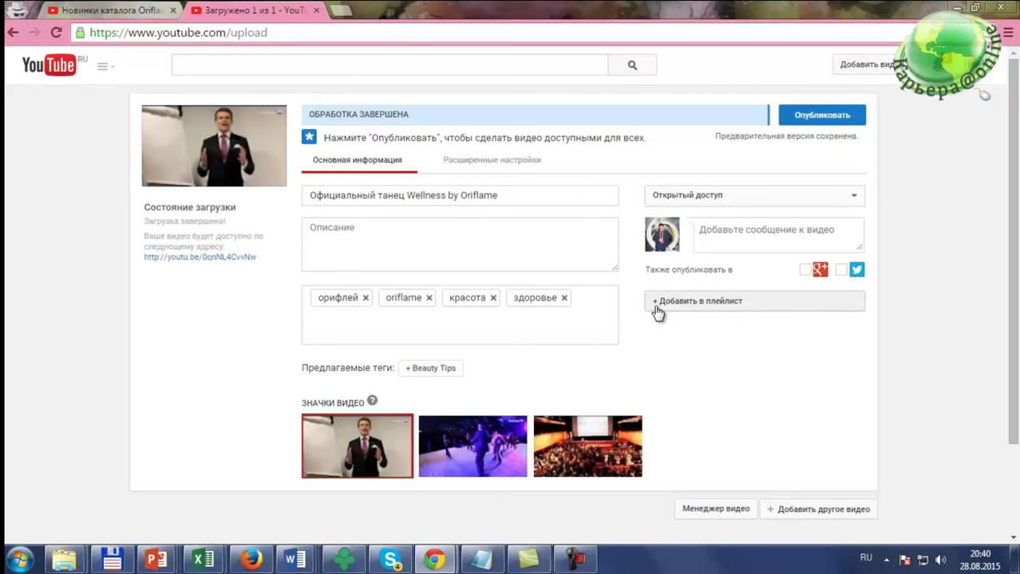
left_click(656, 311)
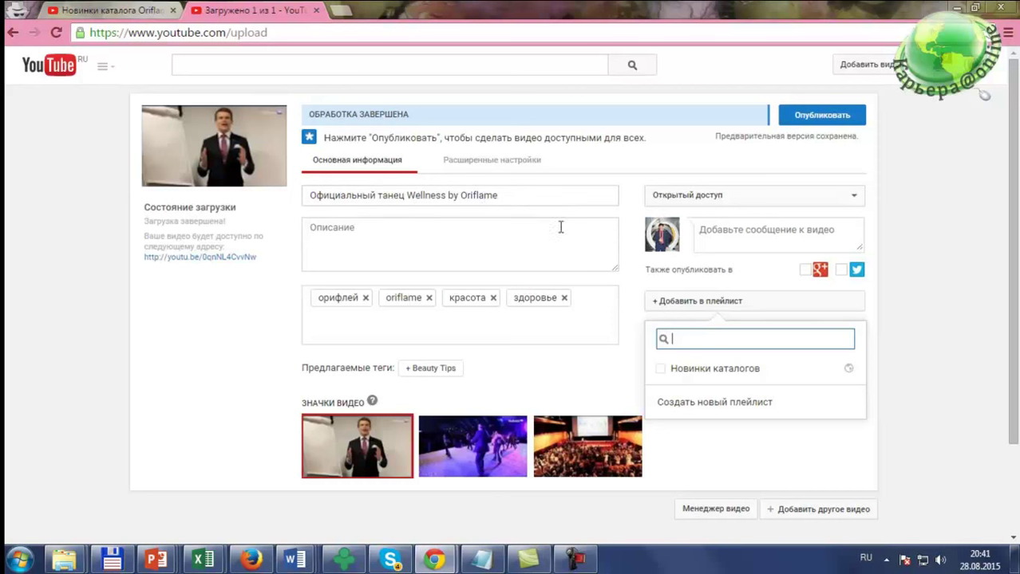
Step: Create a new playlist named 'Oriflame' and assign the uploaded dance video to it
left_click(684, 407)
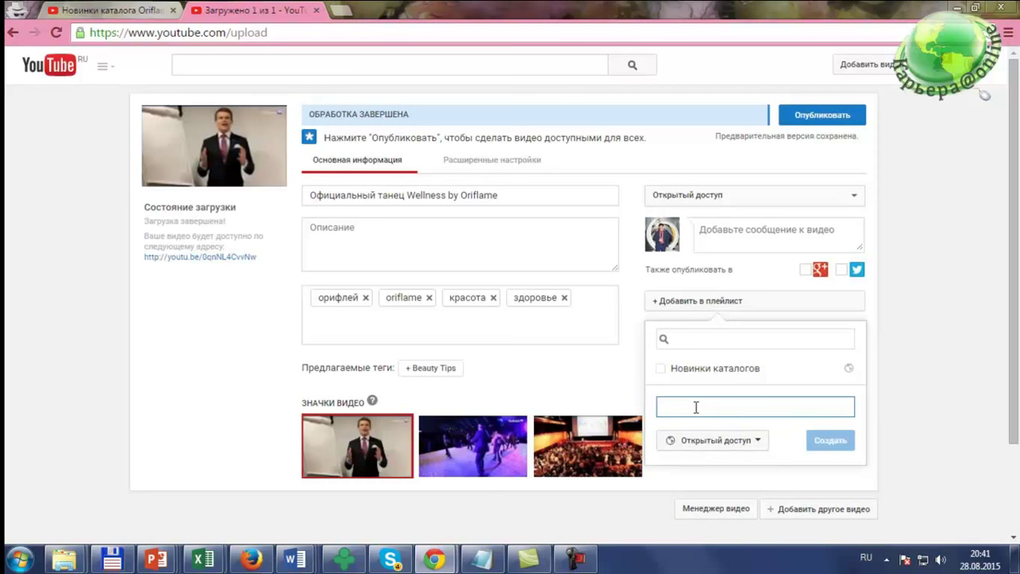
key("alt+shift")
type("Oriflame")
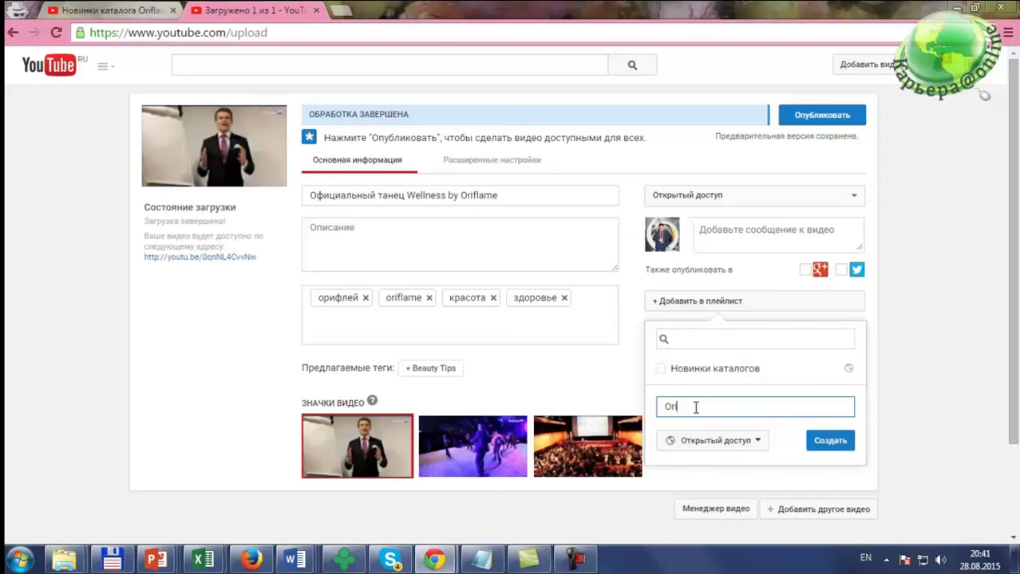
left_click(828, 445)
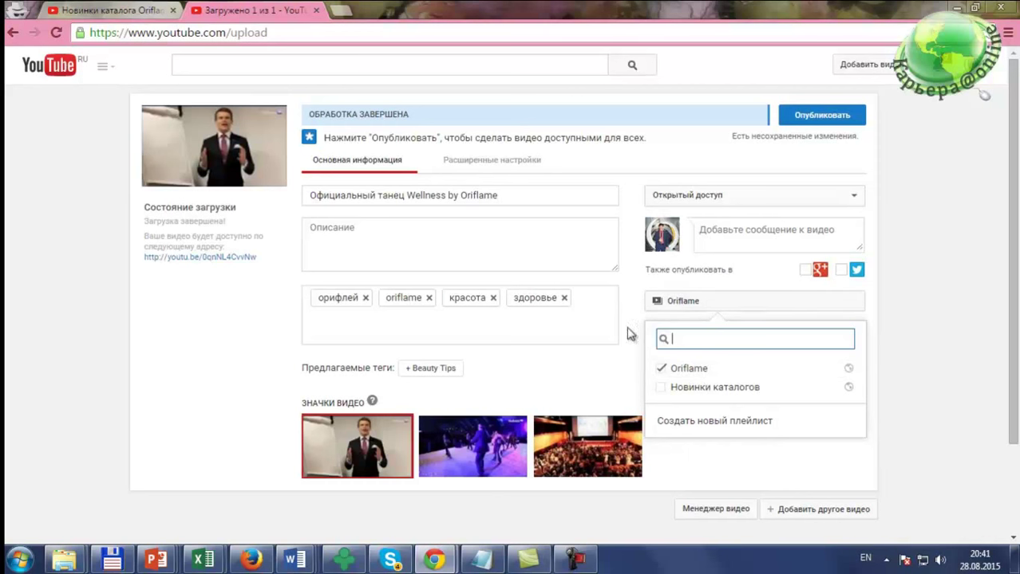
left_click(906, 394)
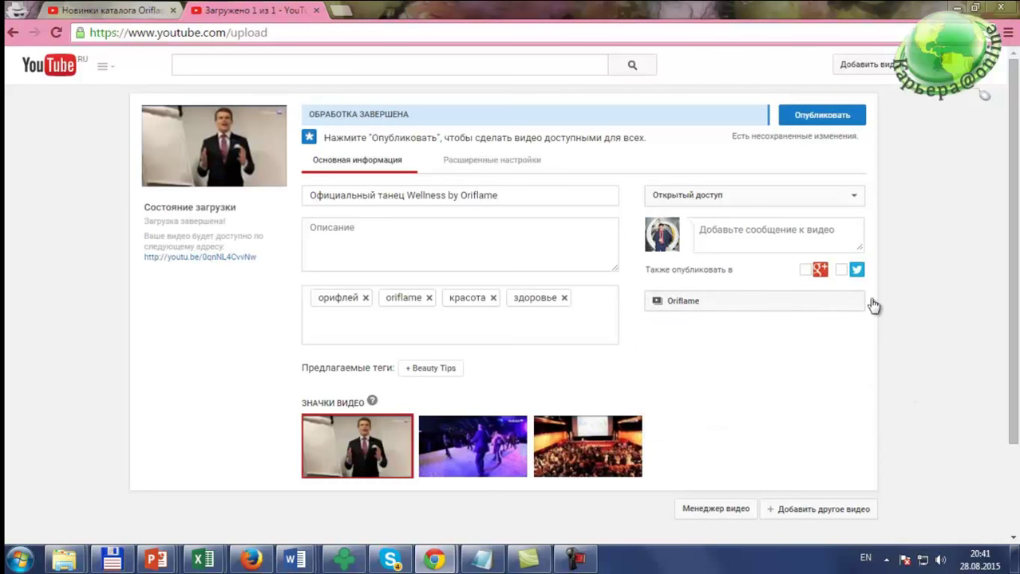
Step: Publish the Wellness by Oriflame video, select its share link, and open the Video Manager
left_click(829, 122)
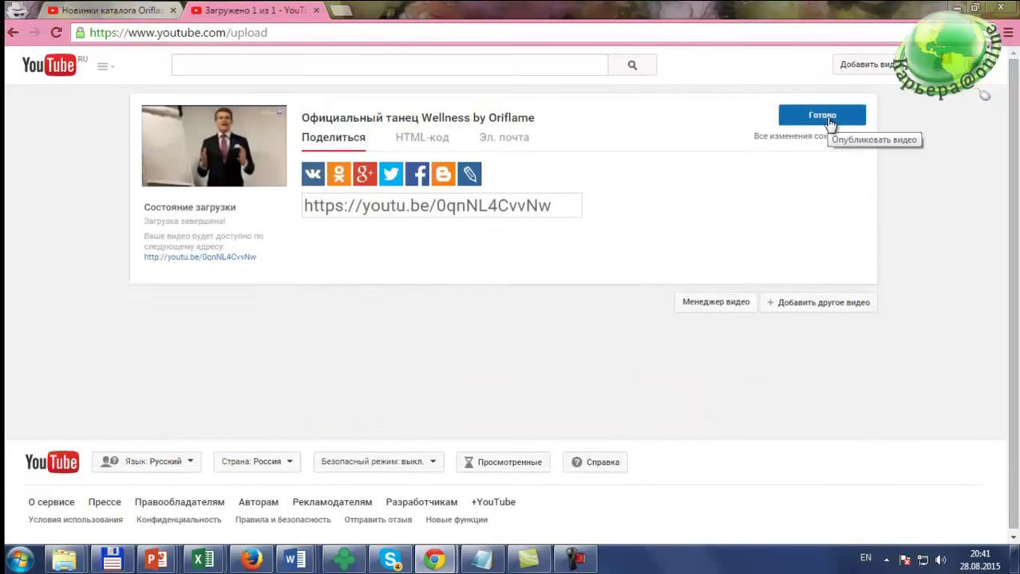
left_click(463, 206)
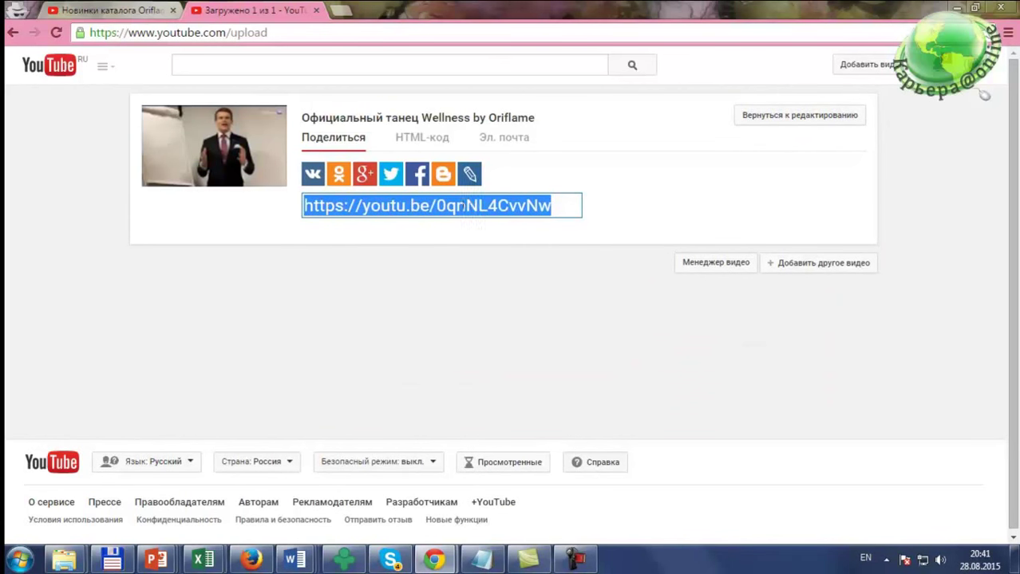
left_click(705, 264)
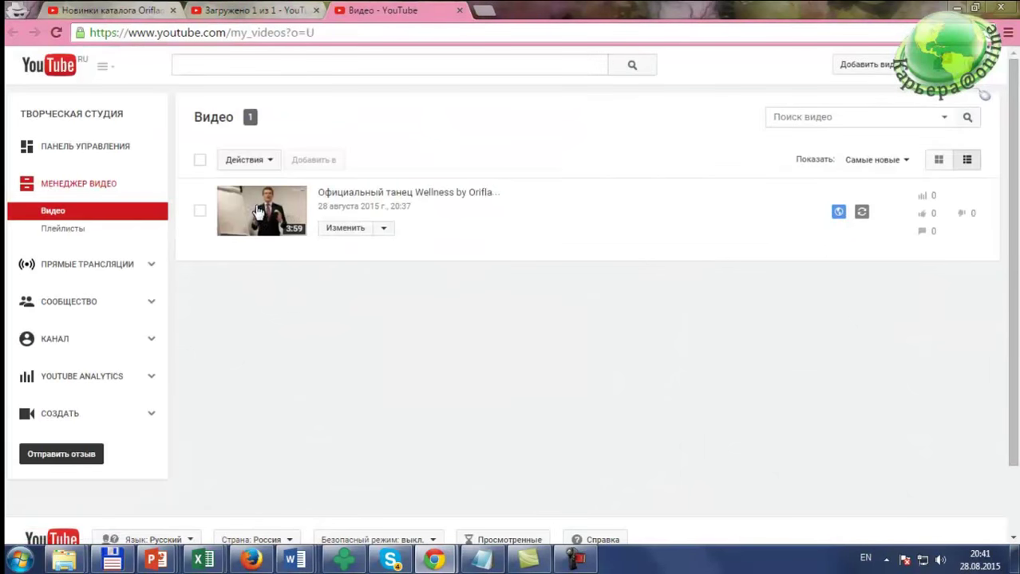
Step: Open the published video's watch page, pause it at 0:01, then switch windows
left_click(343, 194)
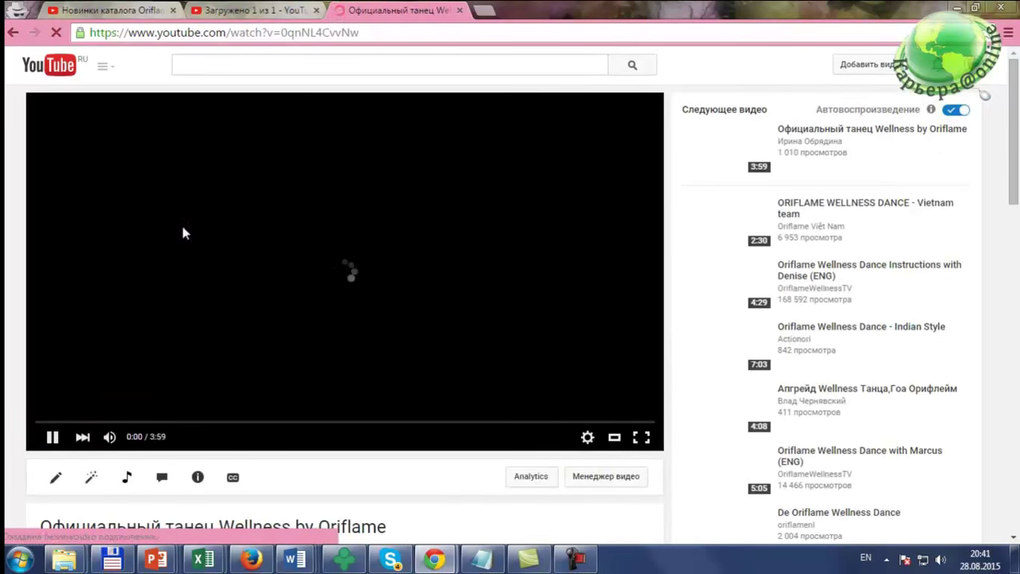
left_click(154, 32)
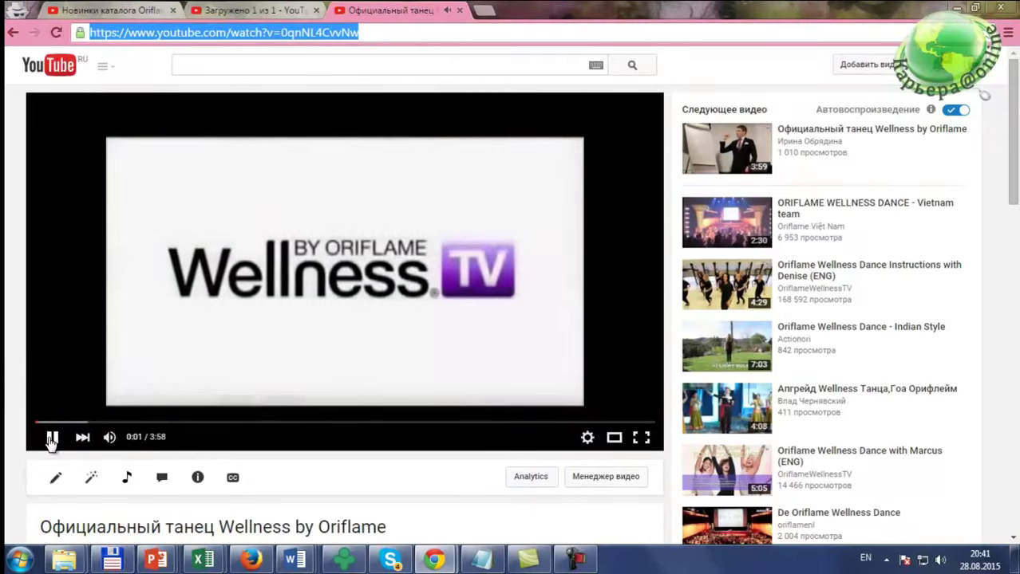
left_click(51, 437)
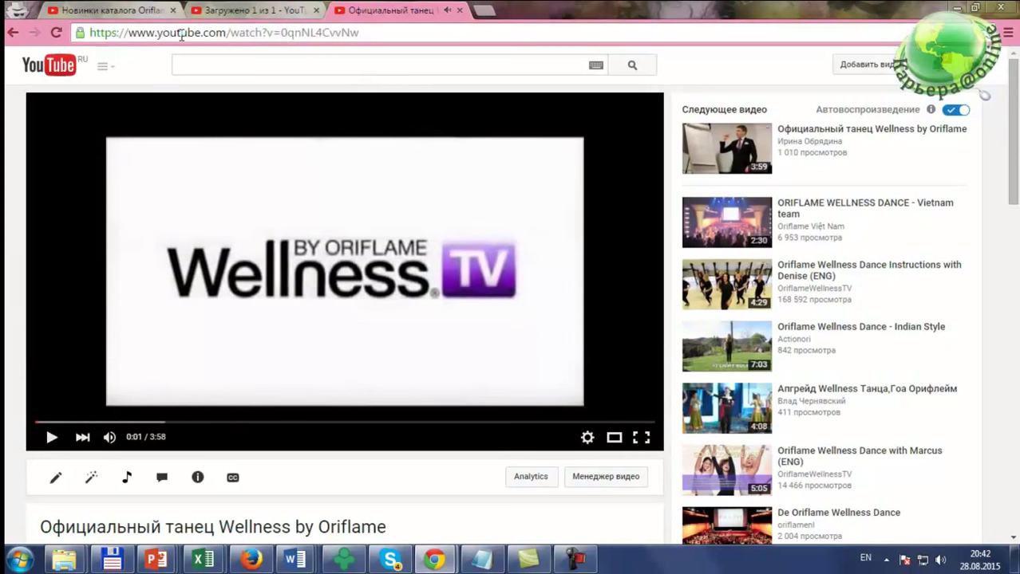
key("alt+Tab")
key("alt+Tab")
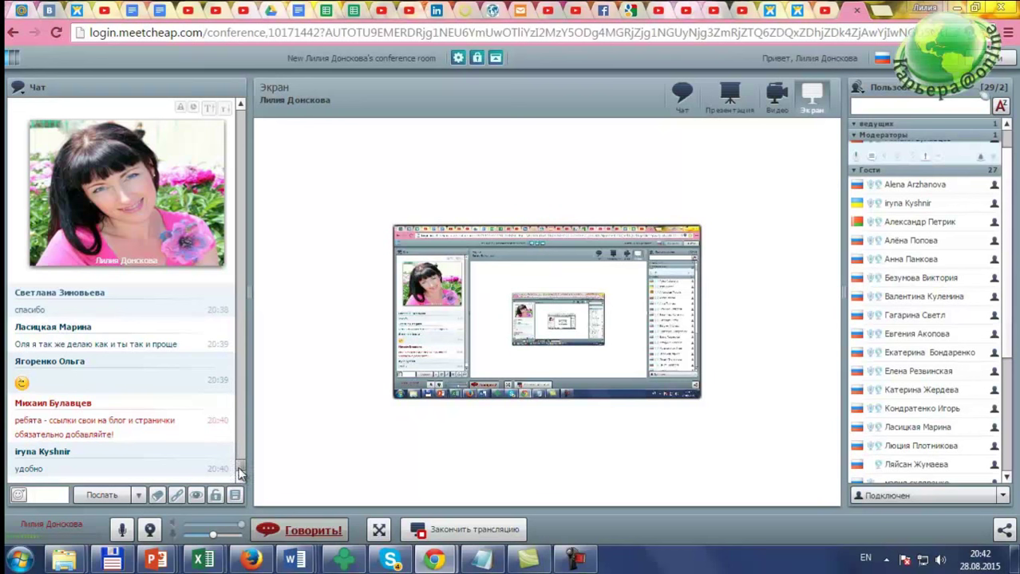
scroll(242, 467, "up", 5)
left_click_drag(241, 467, 242, 437)
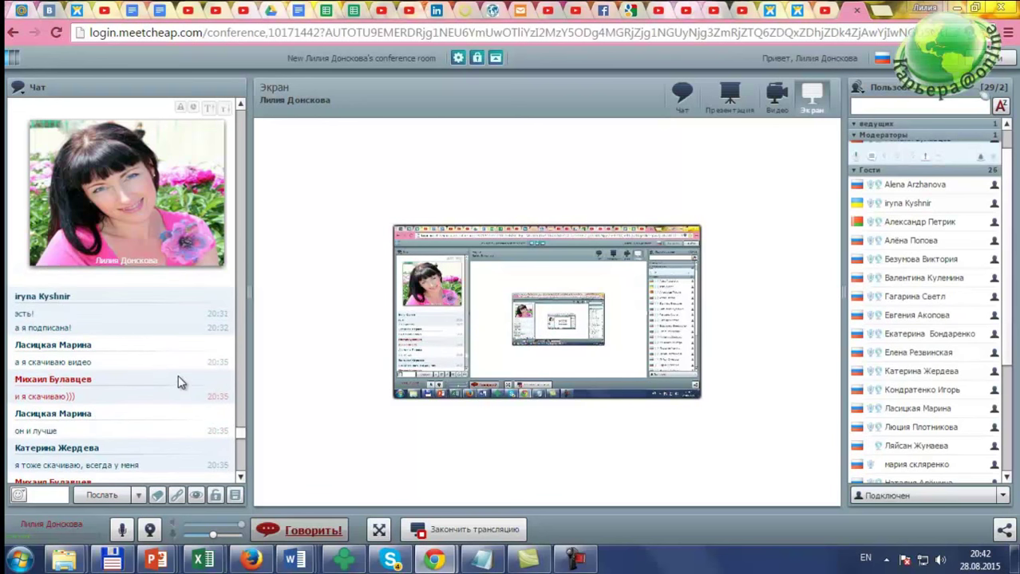
left_click(240, 477)
left_click(240, 477)
left_click(240, 477)
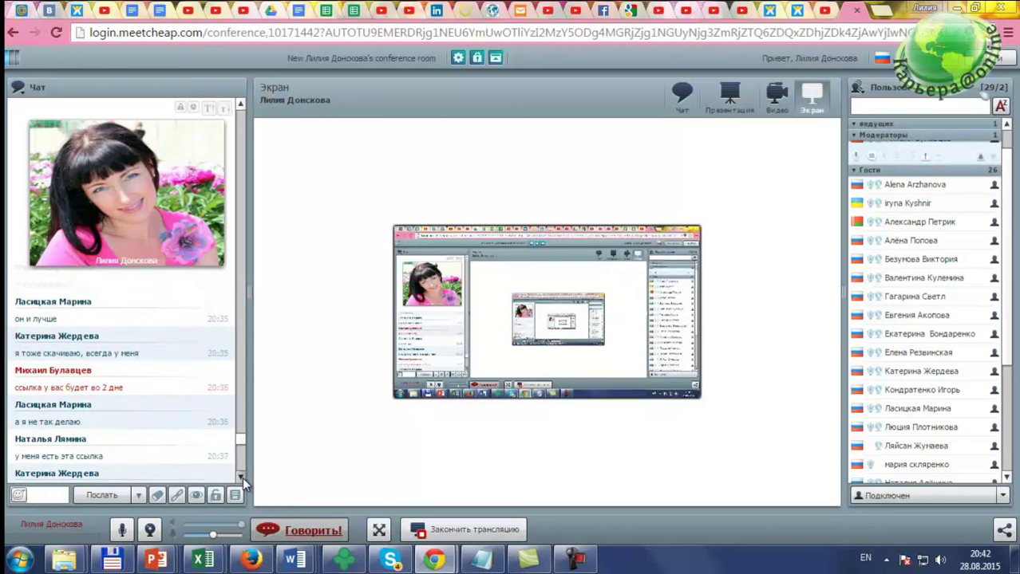
left_click(240, 477)
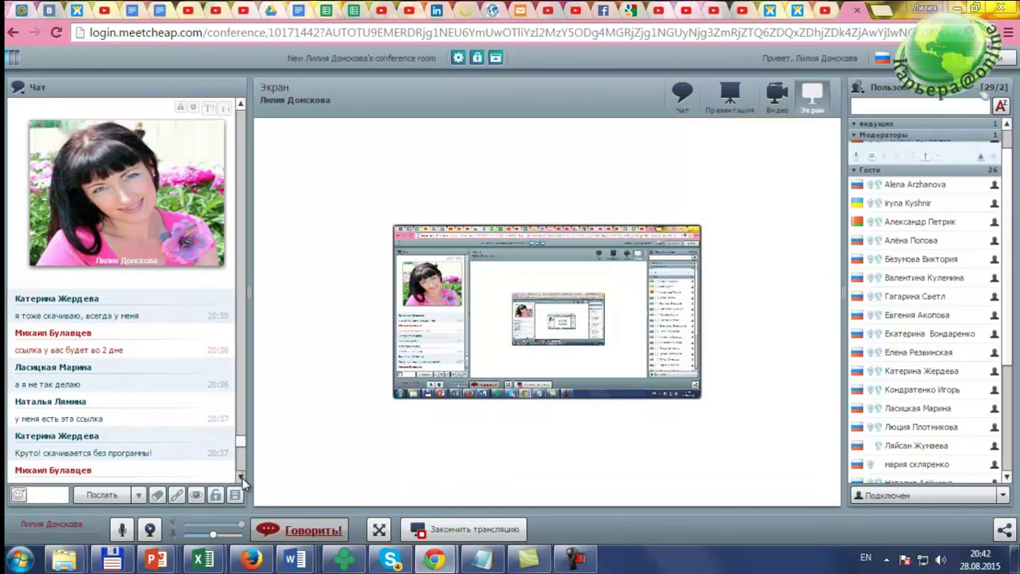
left_click(240, 477)
left_click(240, 477)
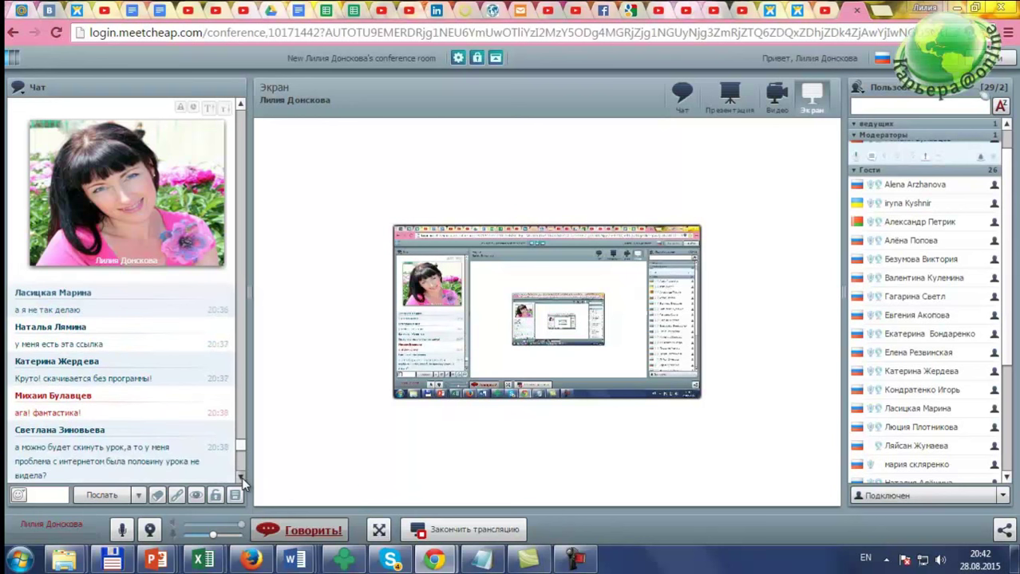
left_click(240, 477)
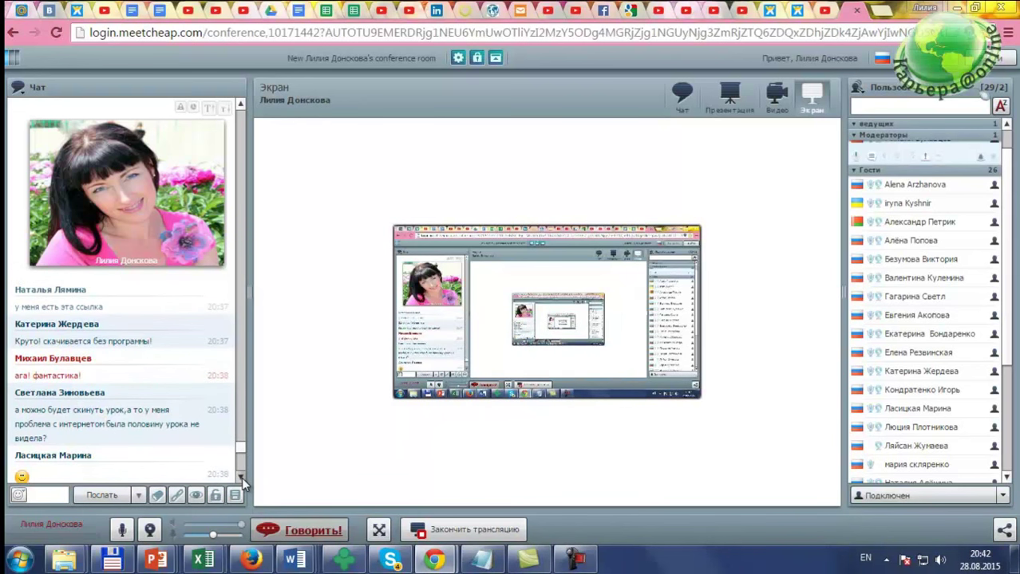
left_click(240, 477)
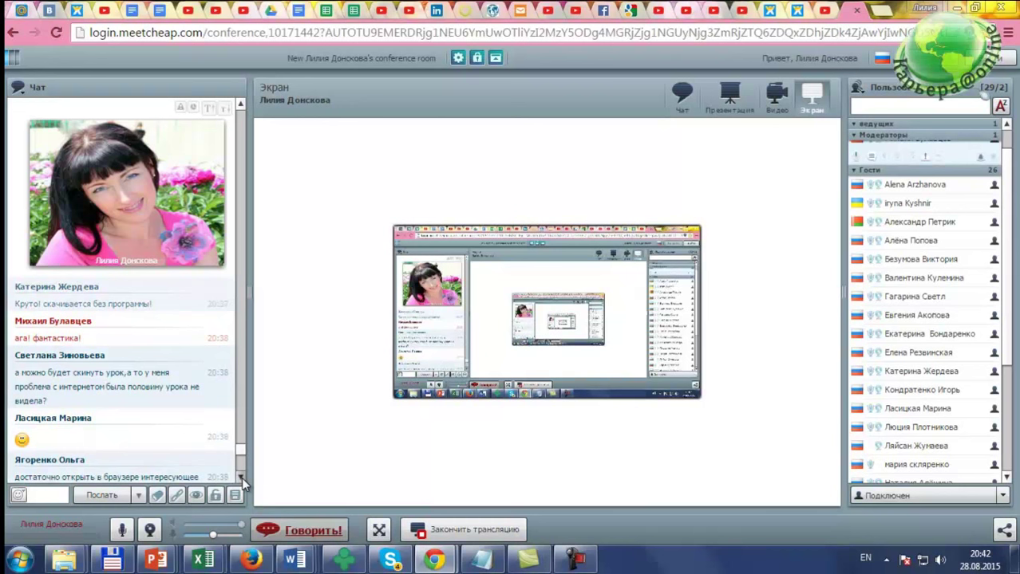
left_click(240, 477)
left_click(240, 477)
left_click(240, 477)
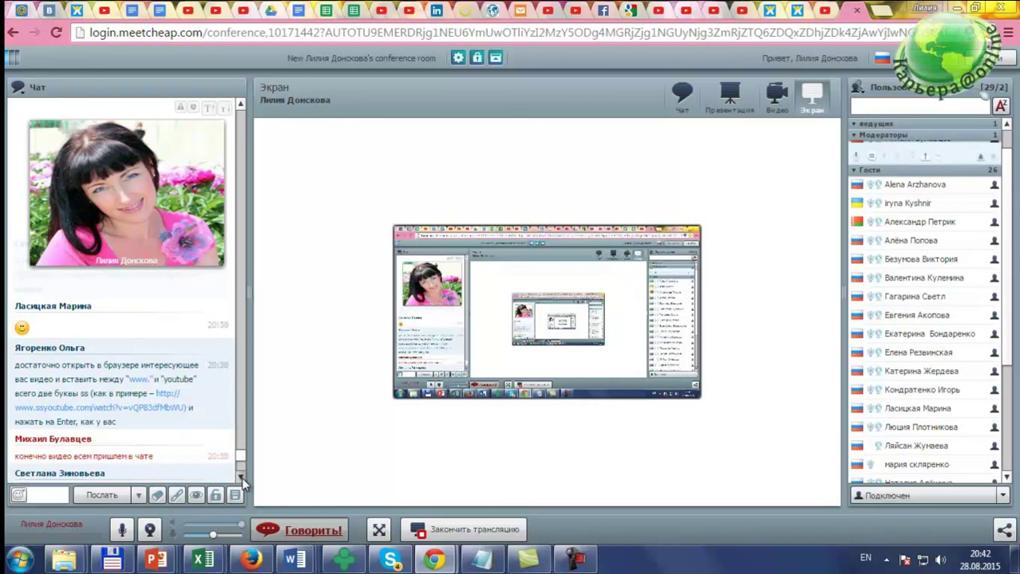
left_click(240, 477)
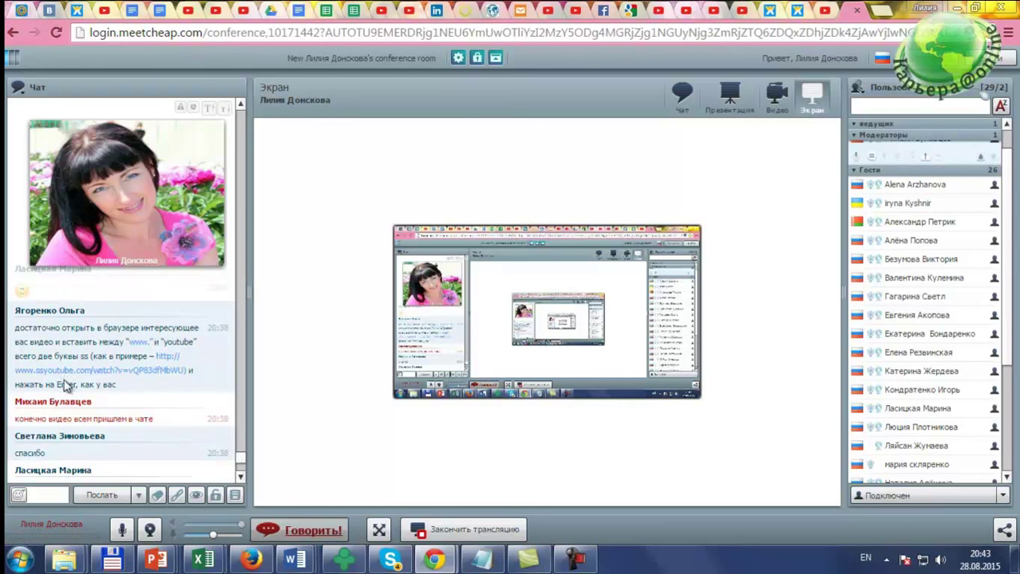
left_click(242, 478)
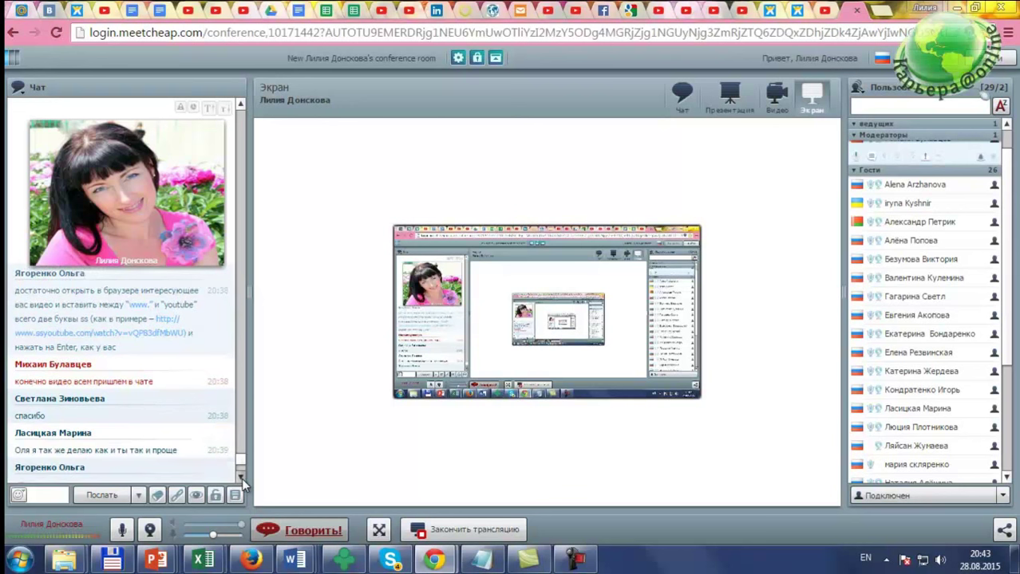
left_click(242, 478)
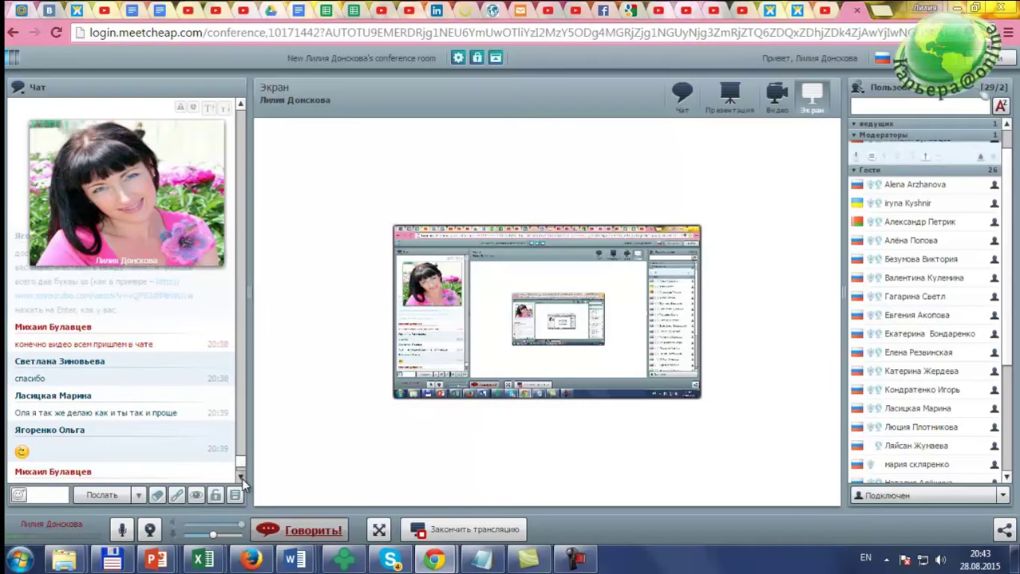
left_click(242, 478)
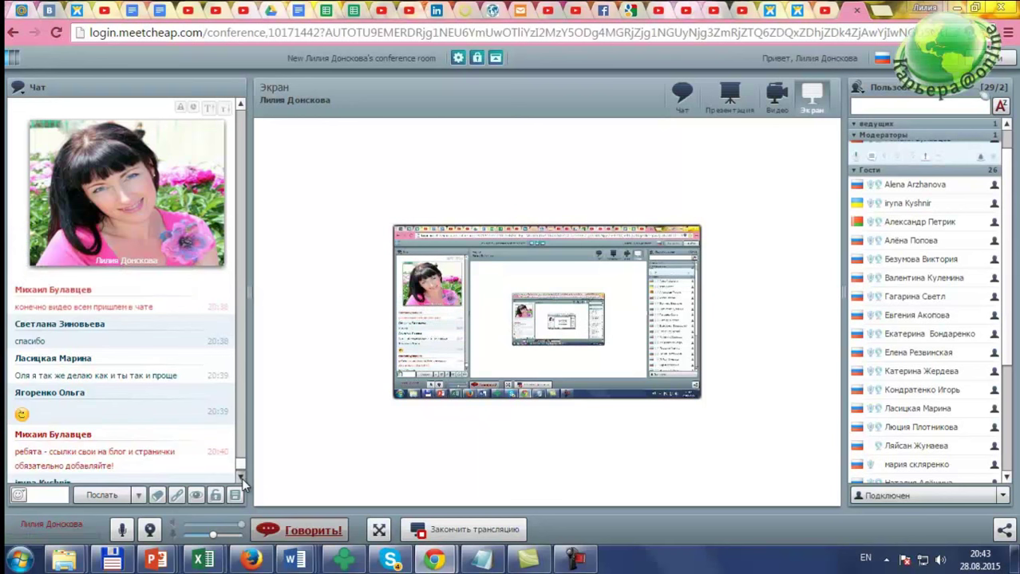
left_click(242, 478)
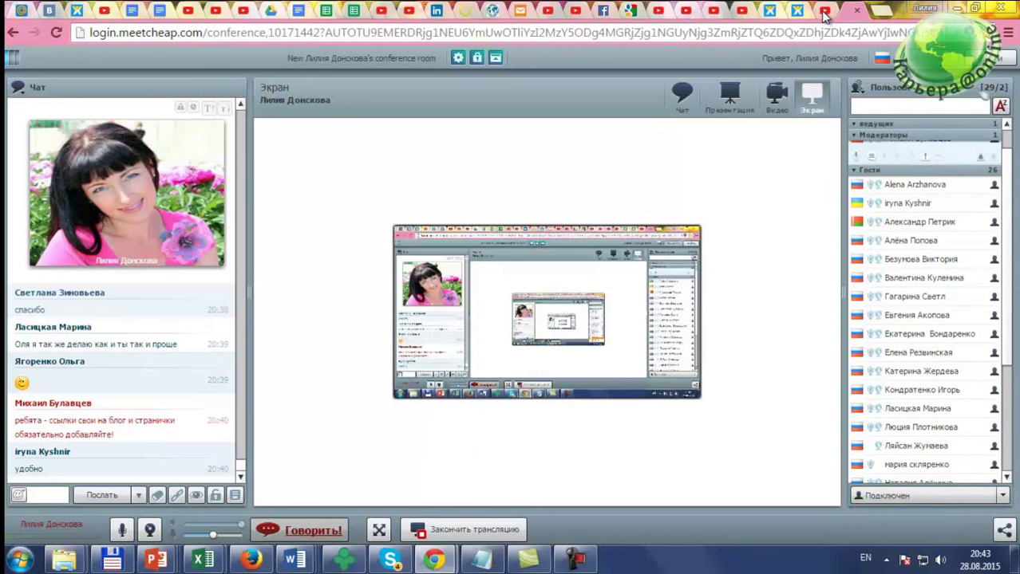
Step: Open YouTube in a new Chrome tab through the Google apps grid and go to Мой канал
left_click(881, 11)
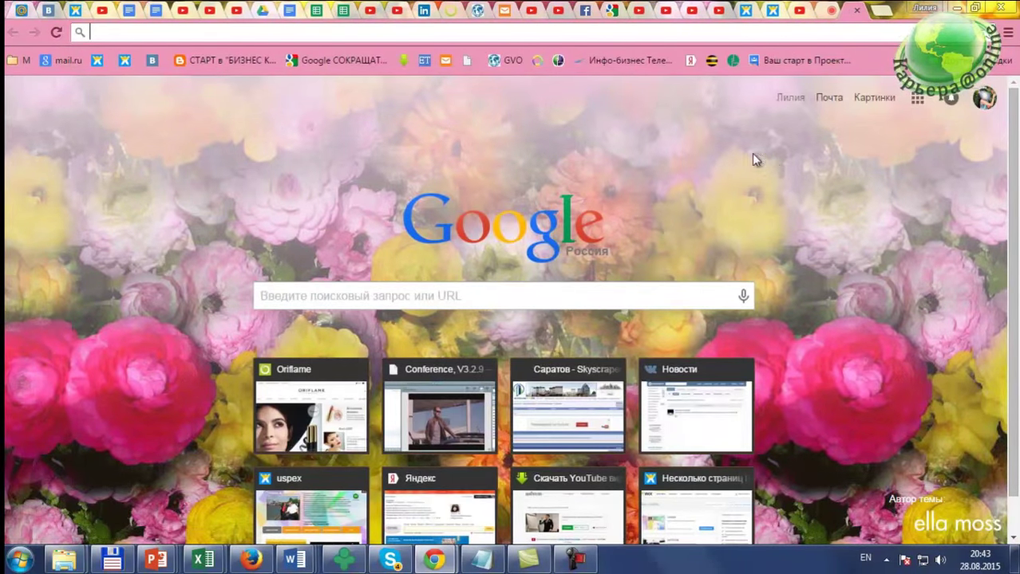
left_click(917, 98)
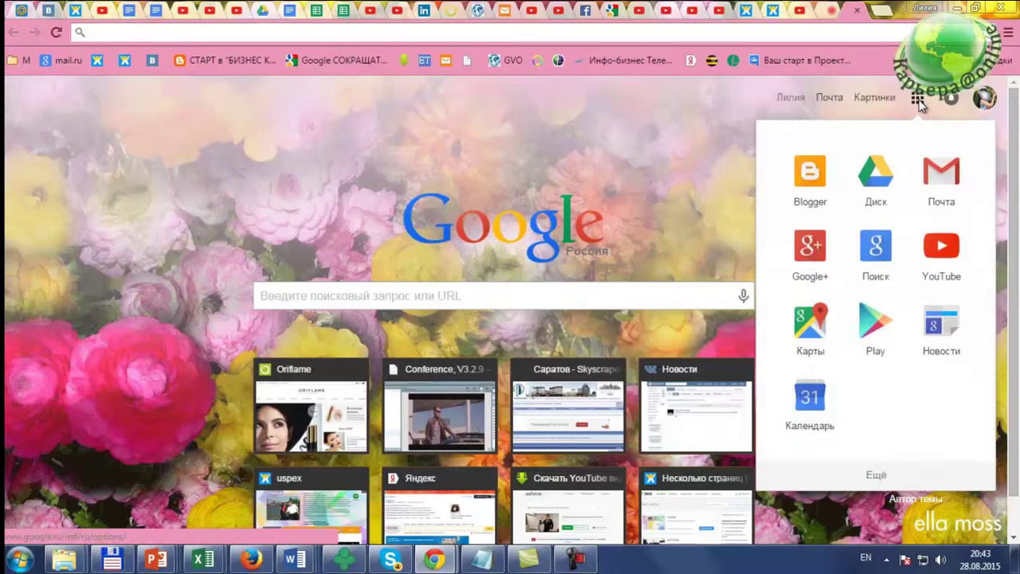
left_click(865, 260)
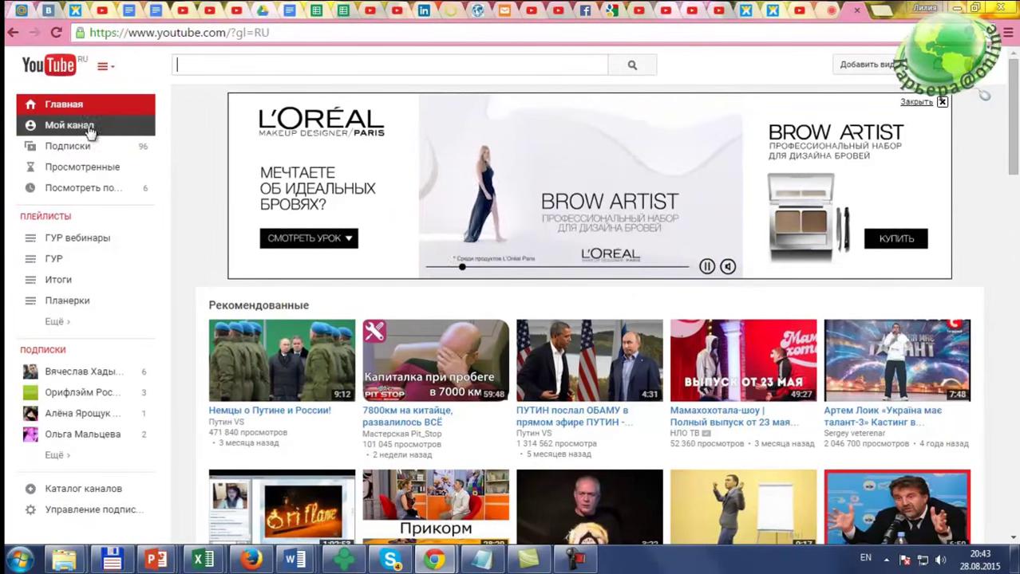
left_click(83, 128)
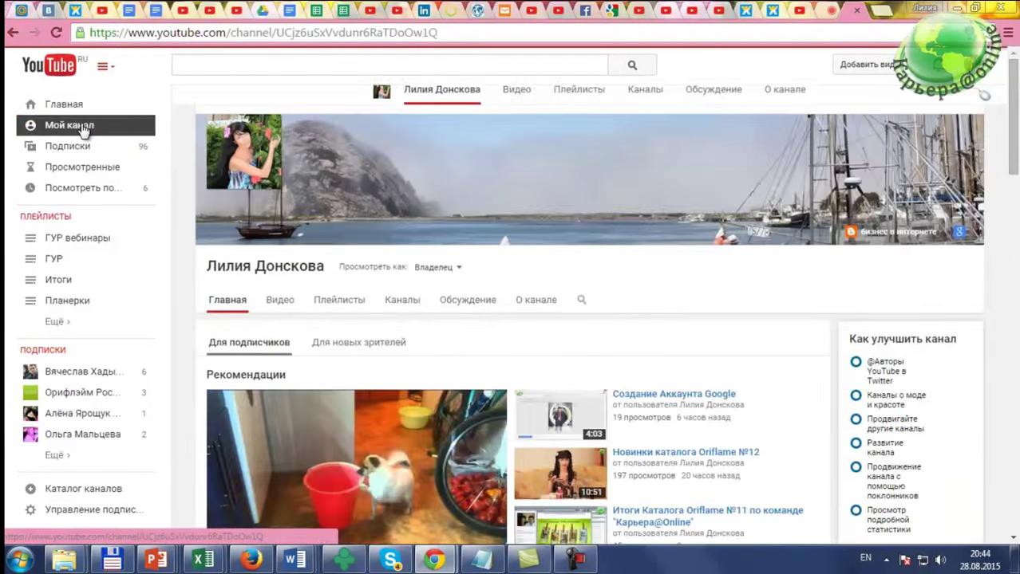
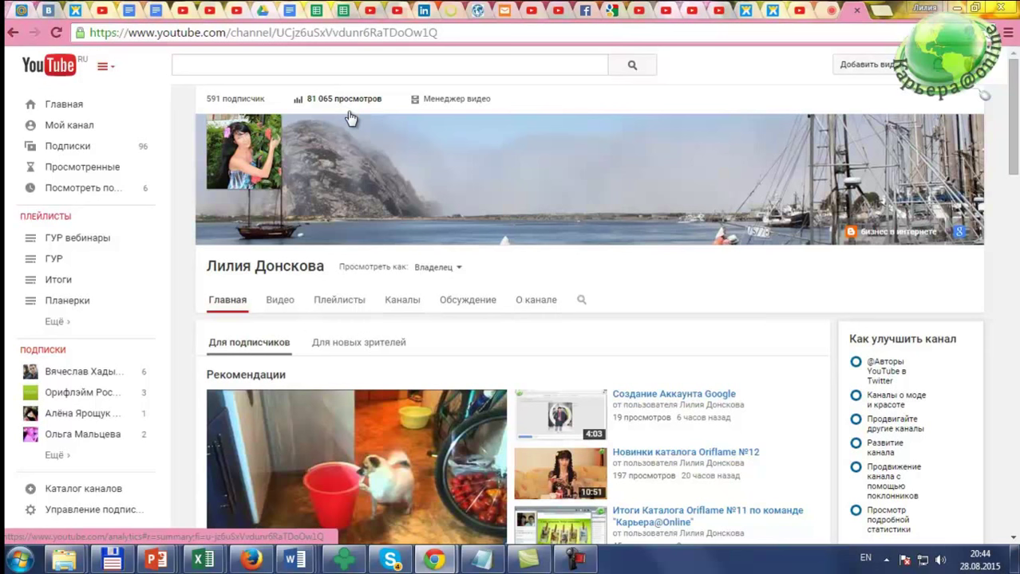
Step: Open the Video Manager, then the channel's 28-day Analytics overview (6 033 views, $0.95 revenue)
left_click(457, 104)
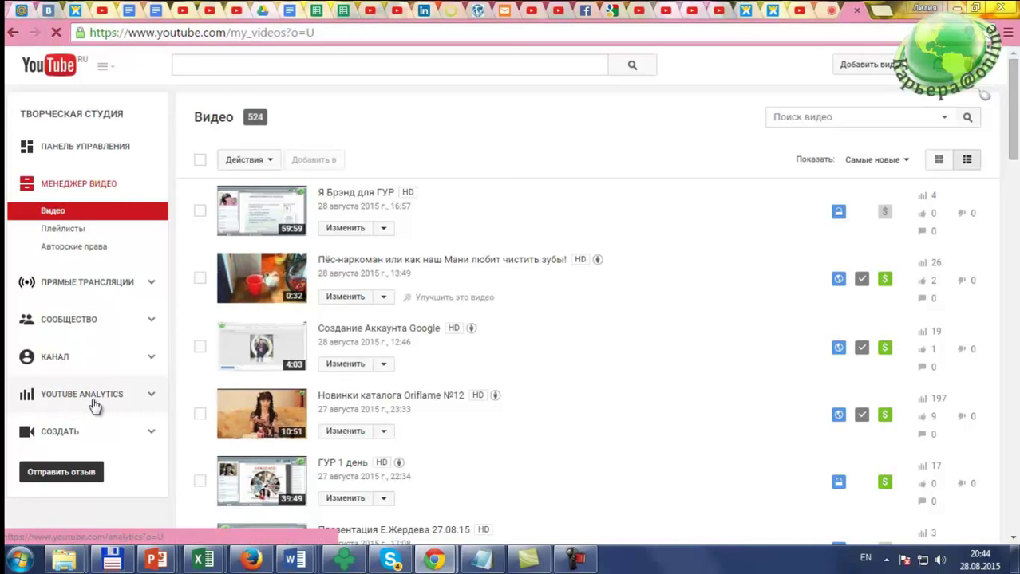
left_click(94, 407)
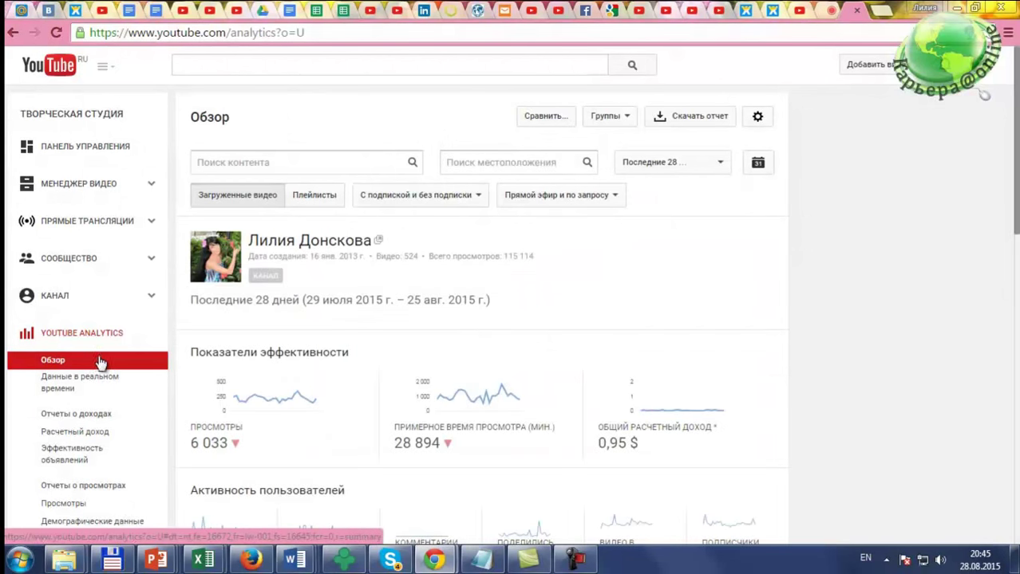
Step: Scroll through the Analytics overview's top-10 videos and audience demographics (74% female)
scroll(159, 337, "down", 1)
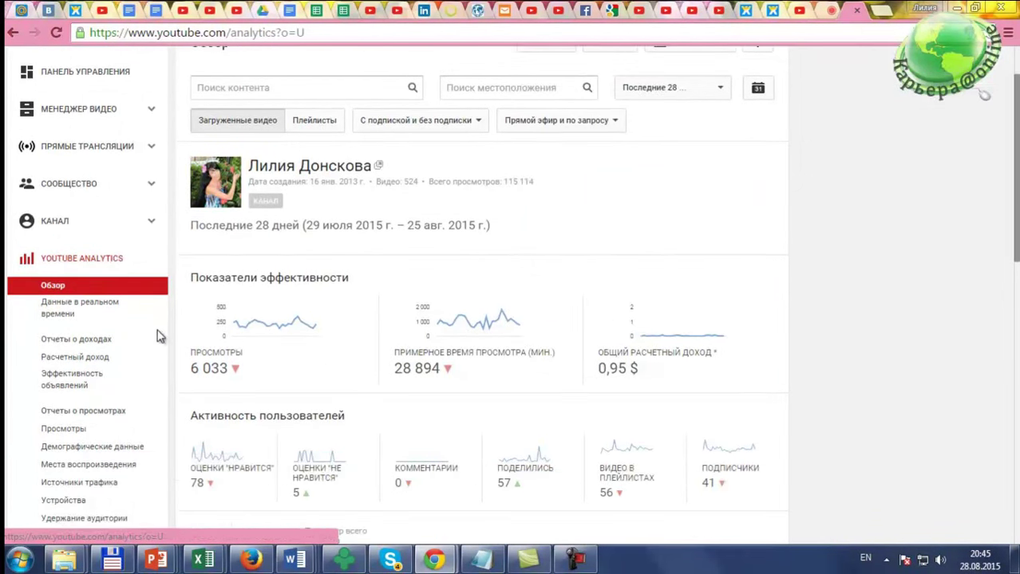
scroll(159, 337, "down", 1)
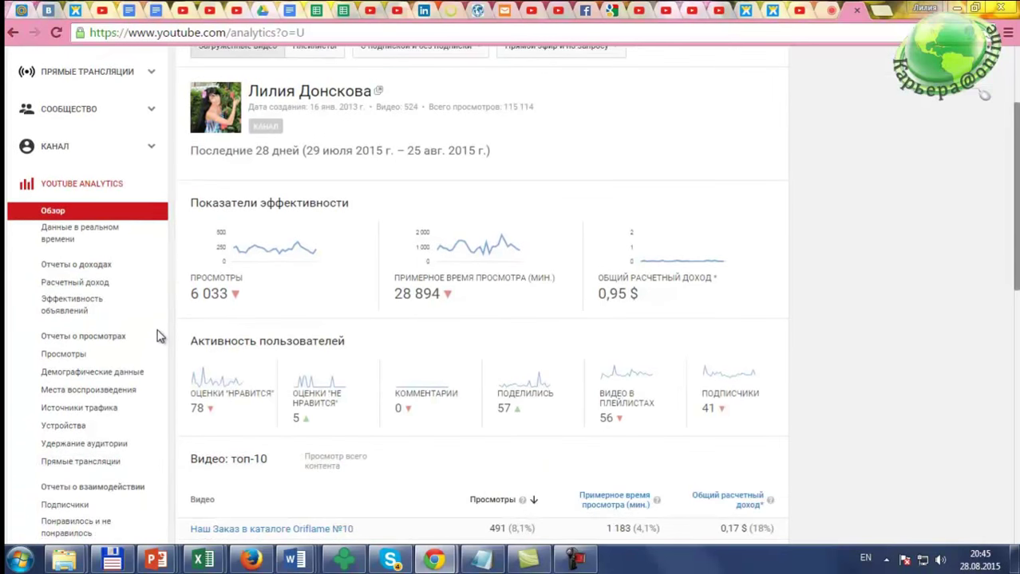
scroll(159, 337, "down", 4)
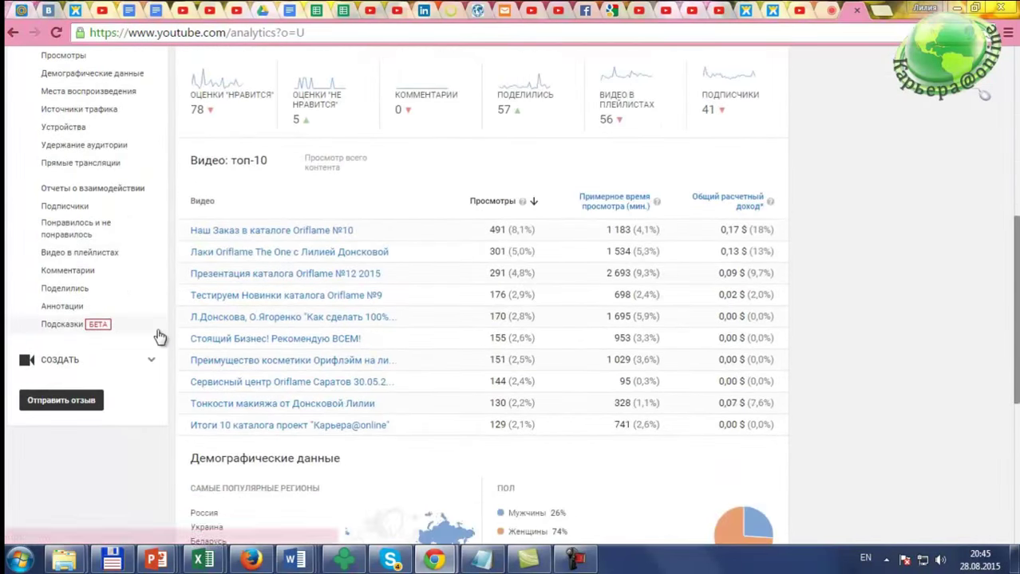
scroll(158, 336, "down", 4)
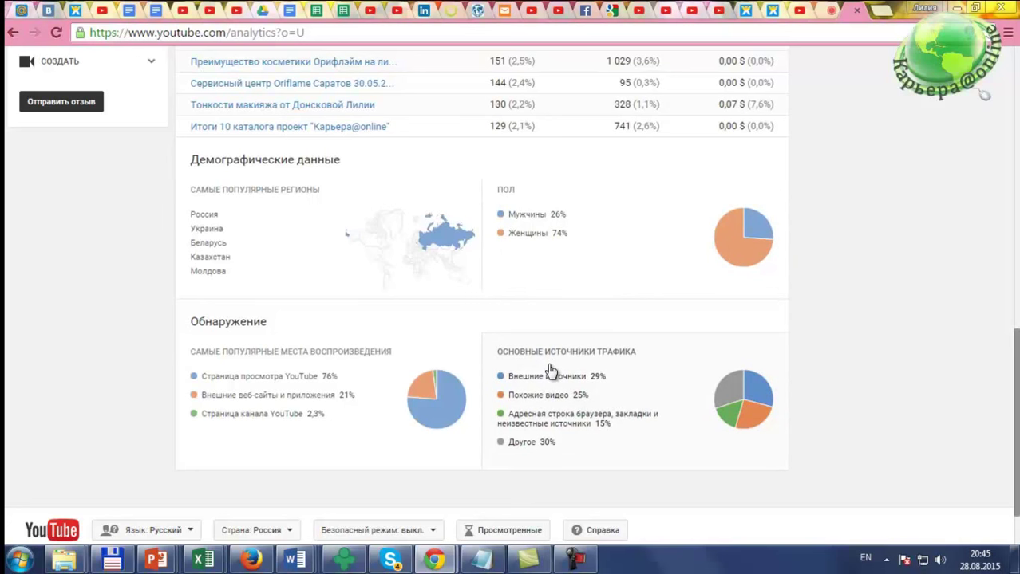
scroll(551, 371, "up", 2)
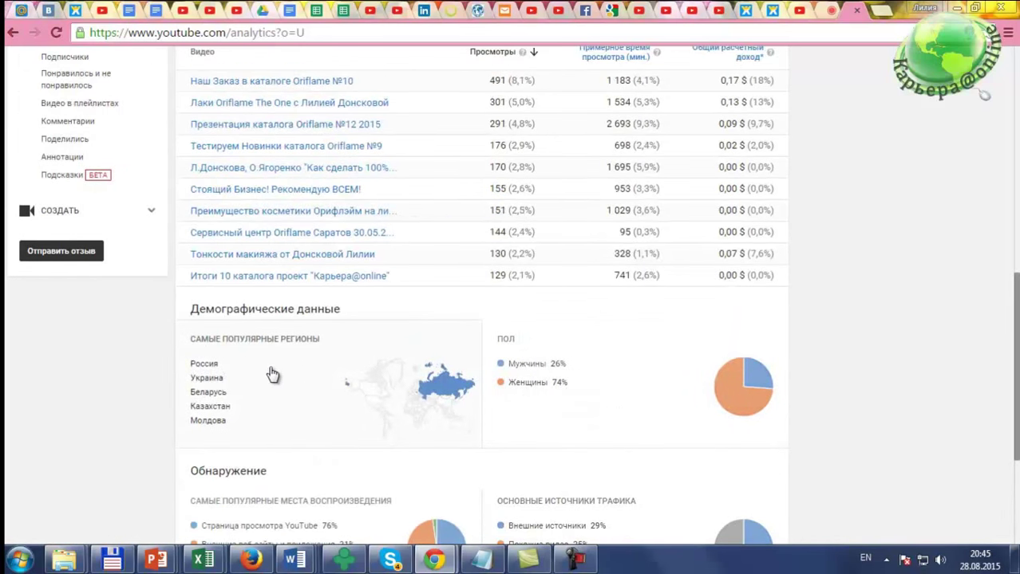
Step: Open the views-by-location report and scroll through its country table
left_click(376, 404)
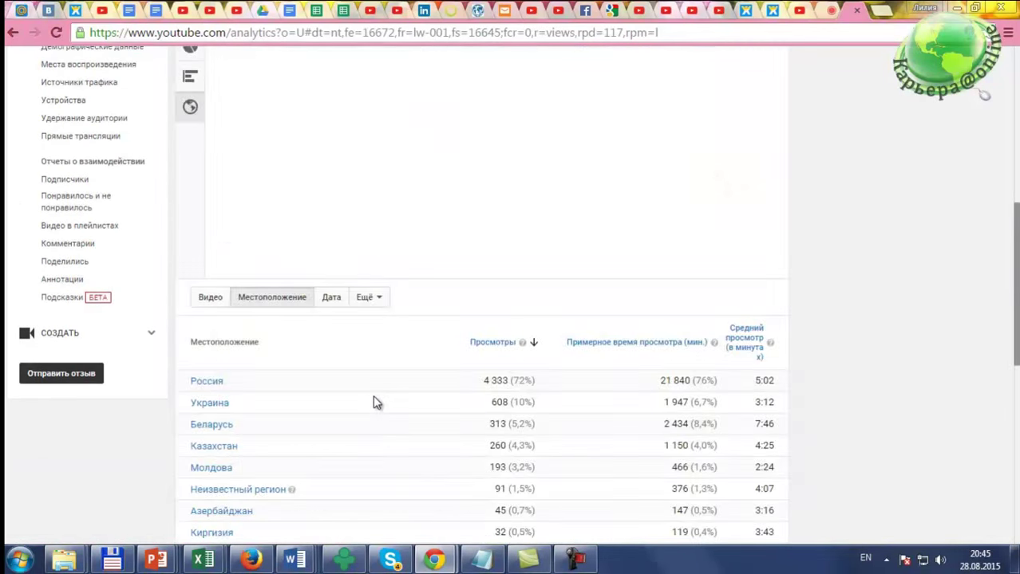
scroll(371, 395, "down", 7)
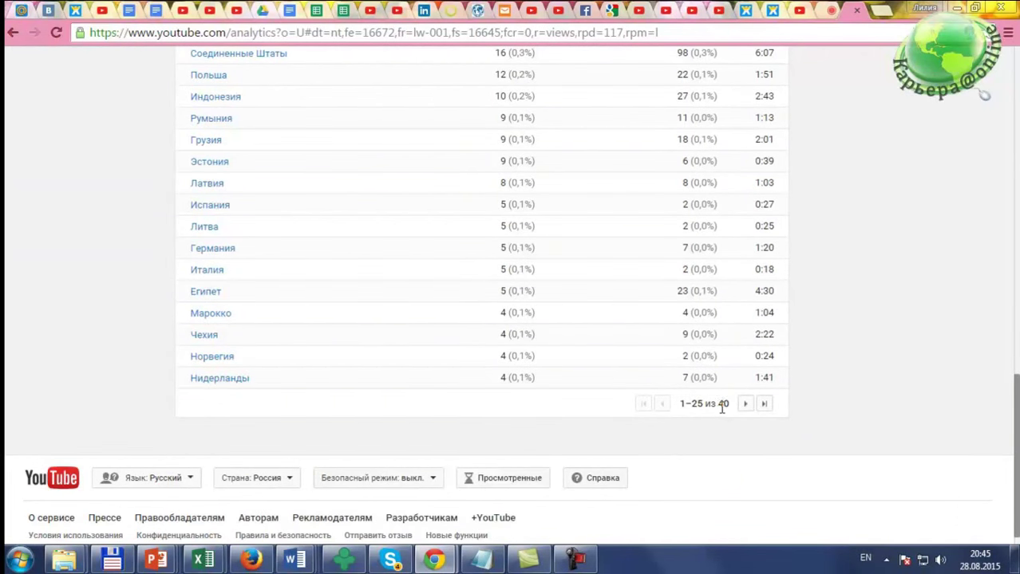
scroll(356, 401, "up", 2)
scroll(342, 373, "up", 3)
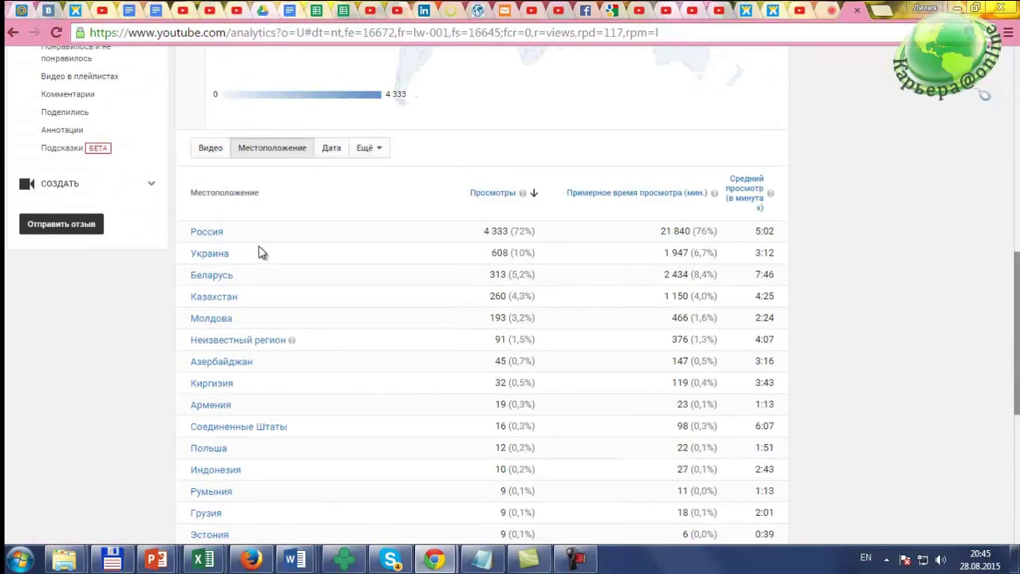
scroll(269, 269, "down", 2)
scroll(269, 276, "down", 2)
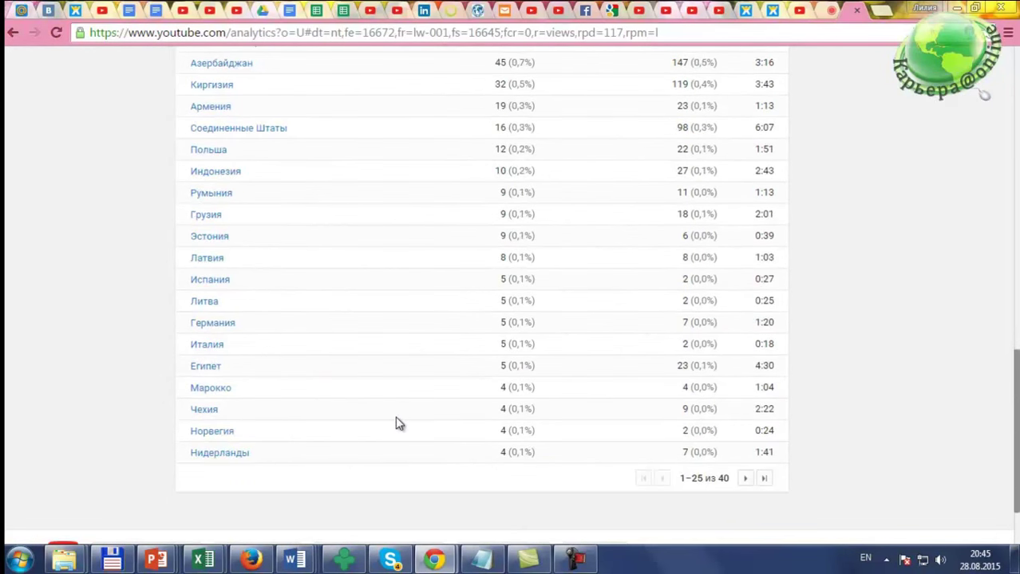
Step: Page to the remaining countries, then return to the world map (Russia 4 333, Kazakhstan 260)
left_click(744, 479)
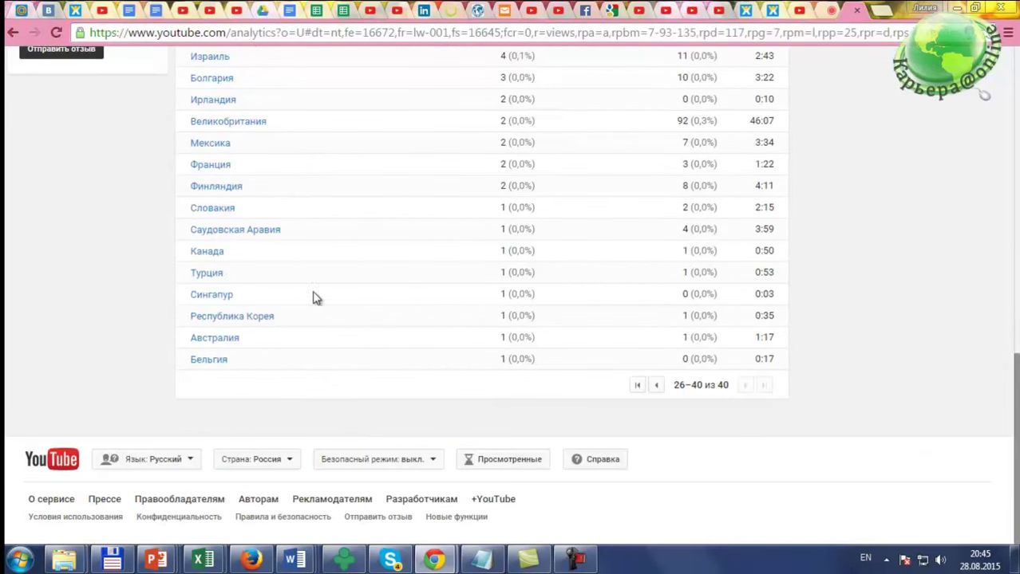
scroll(277, 272, "up", 1)
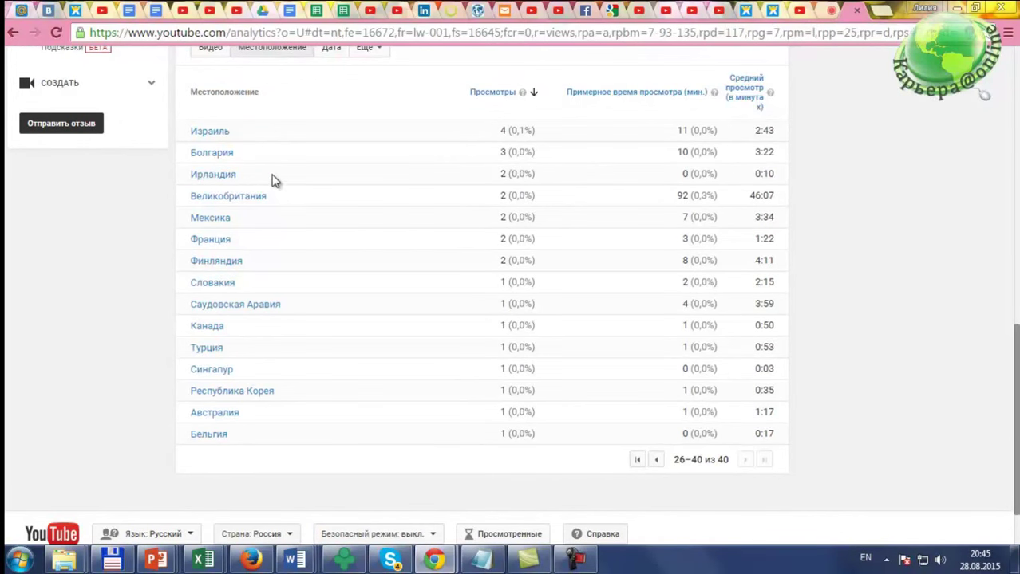
scroll(271, 180, "up", 2)
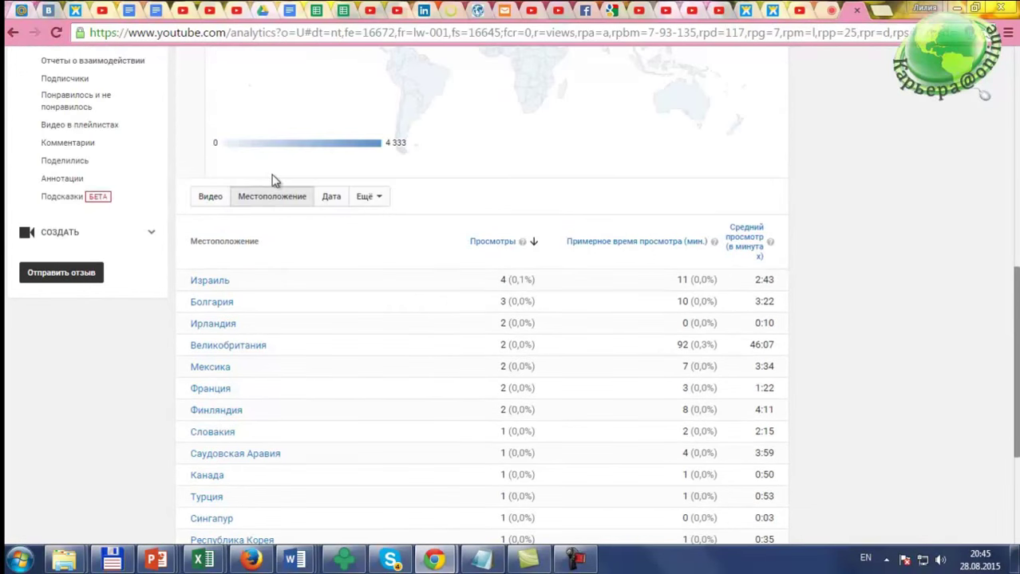
scroll(272, 181, "up", 4)
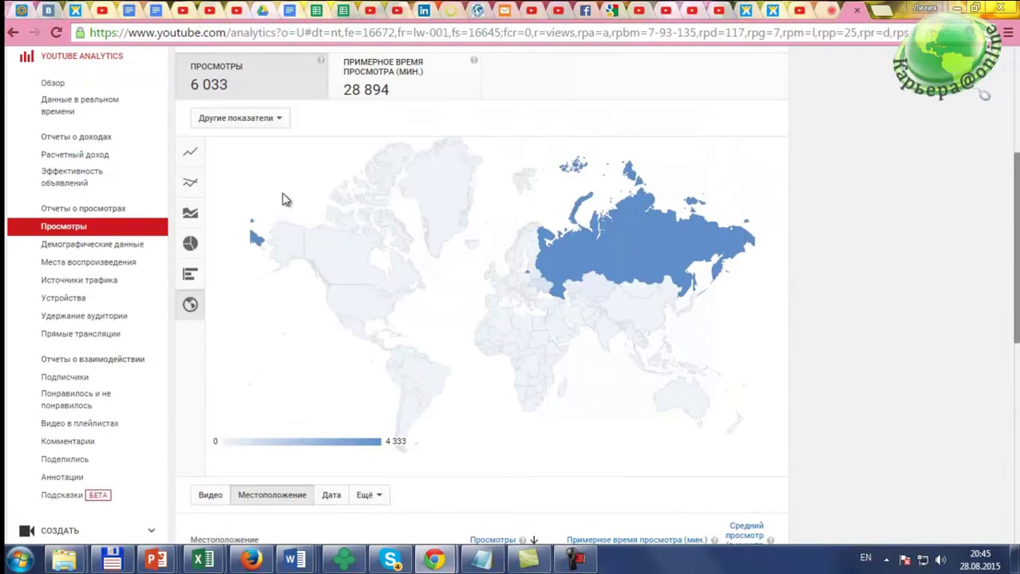
mouse_move(606, 266)
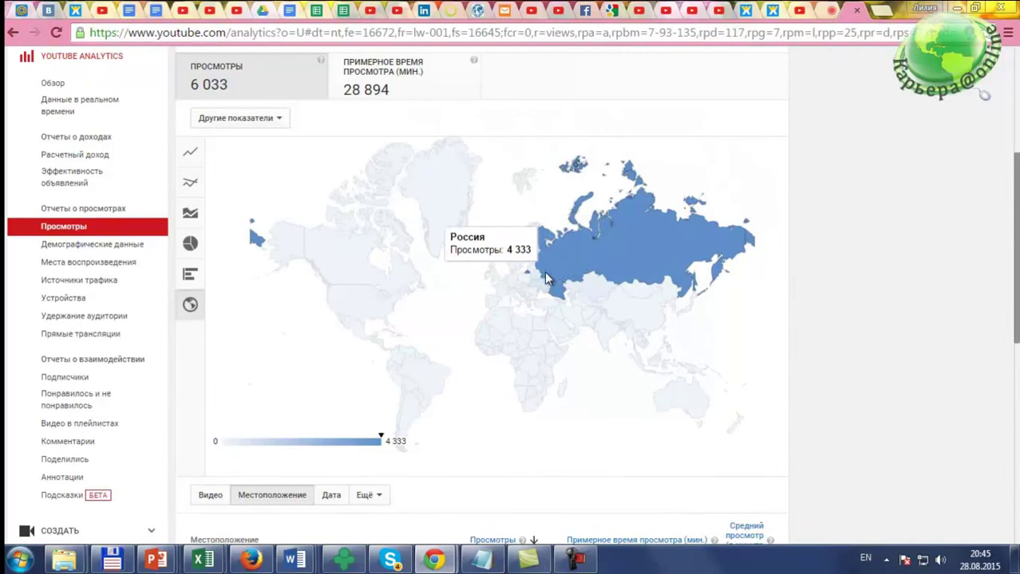
mouse_move(323, 263)
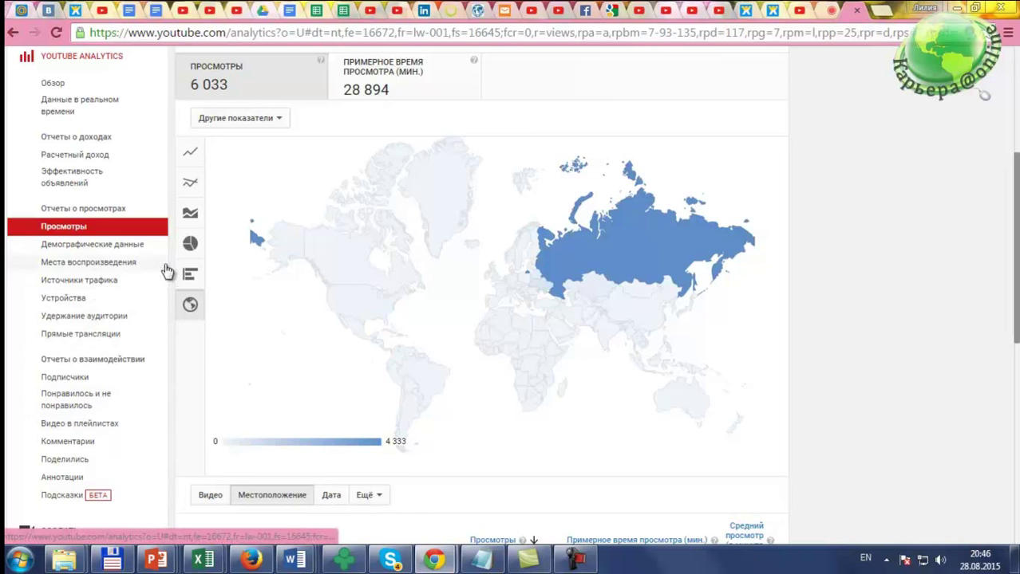
scroll(79, 210, "up", 2)
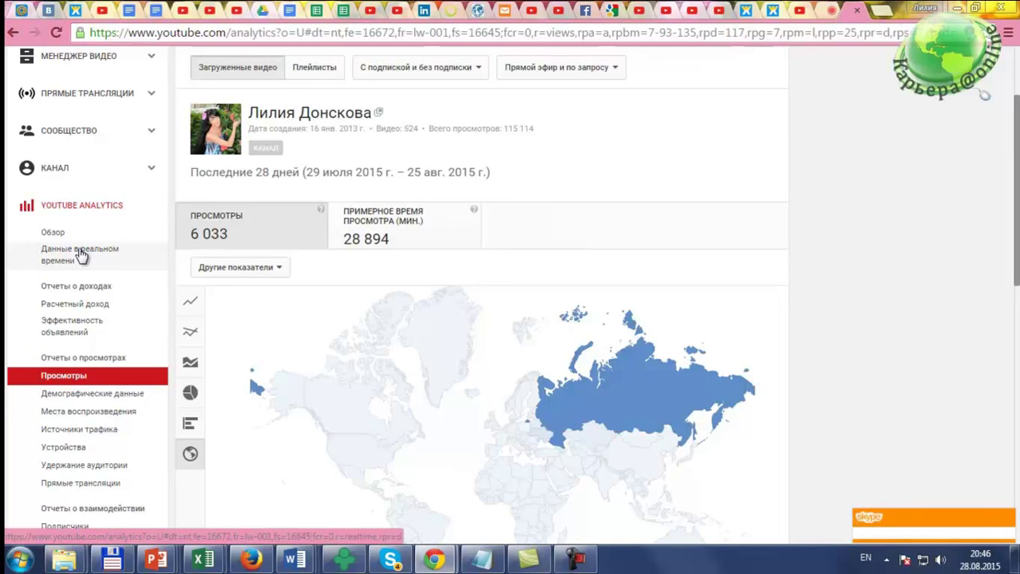
scroll(80, 254, "up", 2)
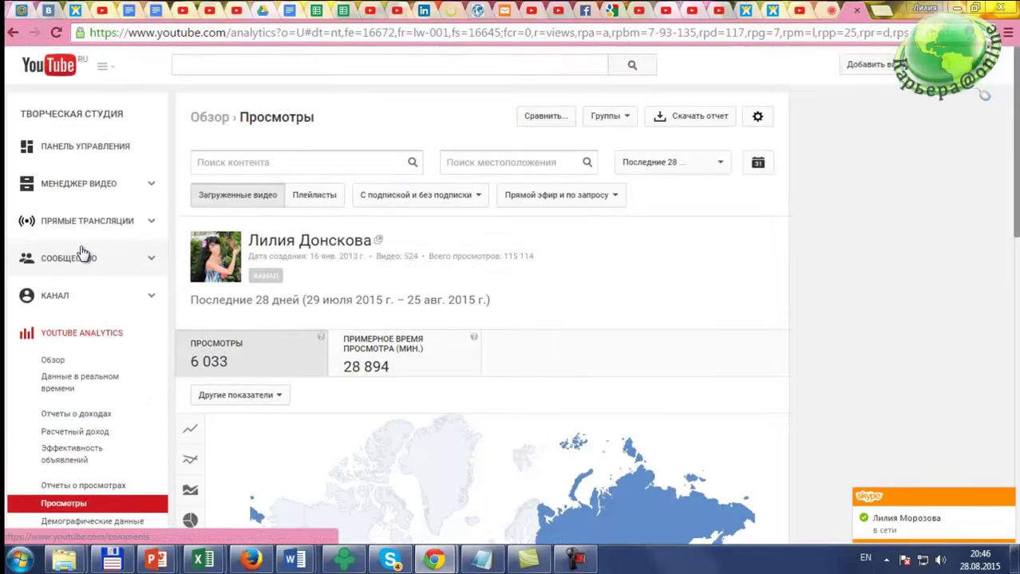
Step: Go back to the Video Manager and scroll the list of 524 uploads
left_click(70, 190)
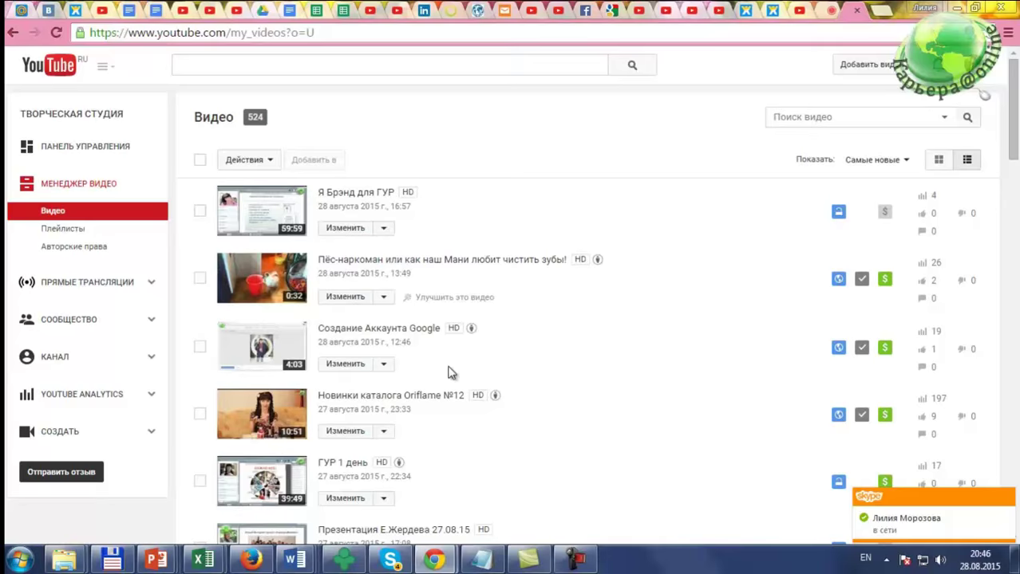
scroll(449, 369, "down", 1)
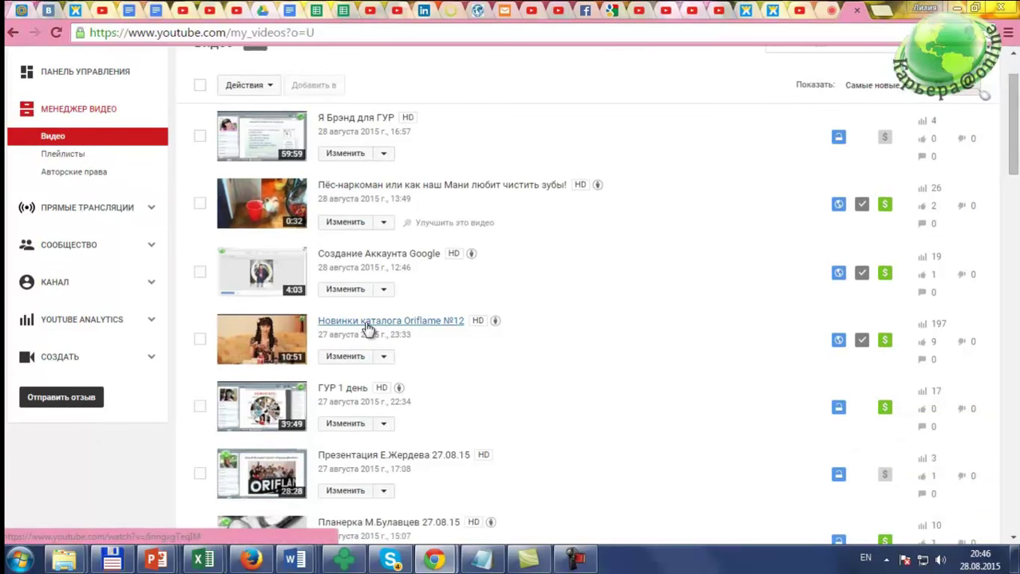
left_click(353, 364)
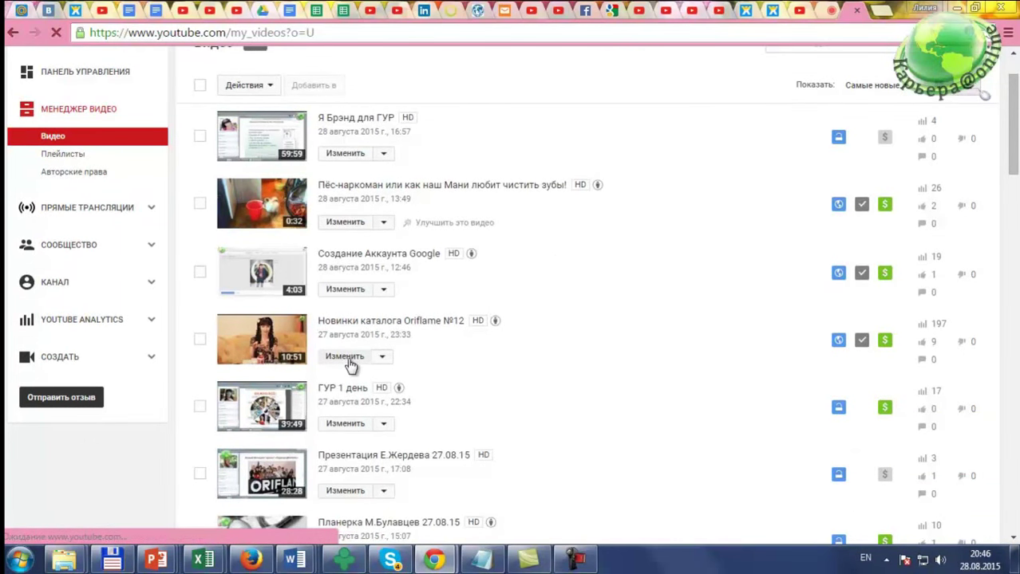
scroll(736, 342, "down", 2)
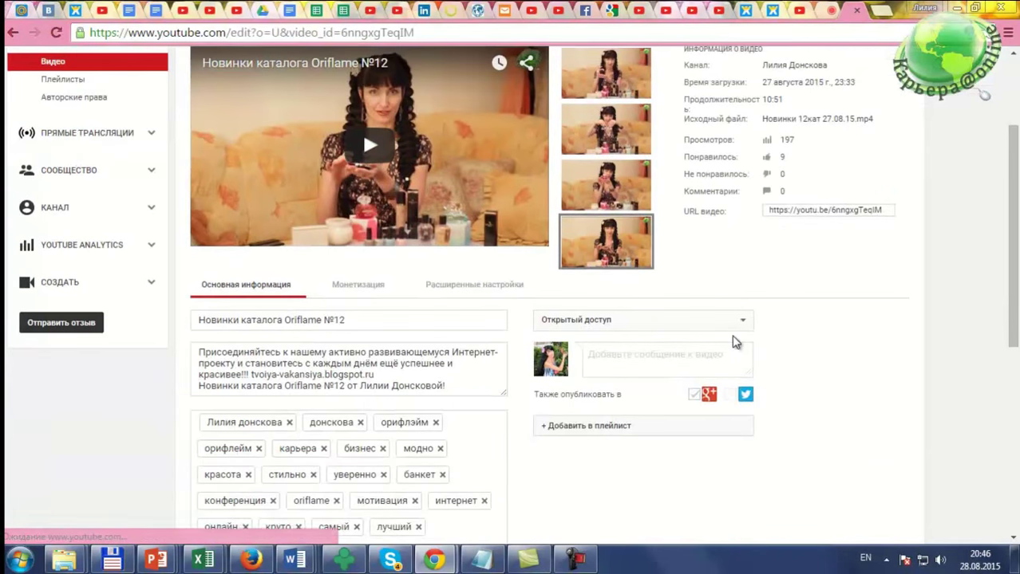
scroll(734, 341, "down", 2)
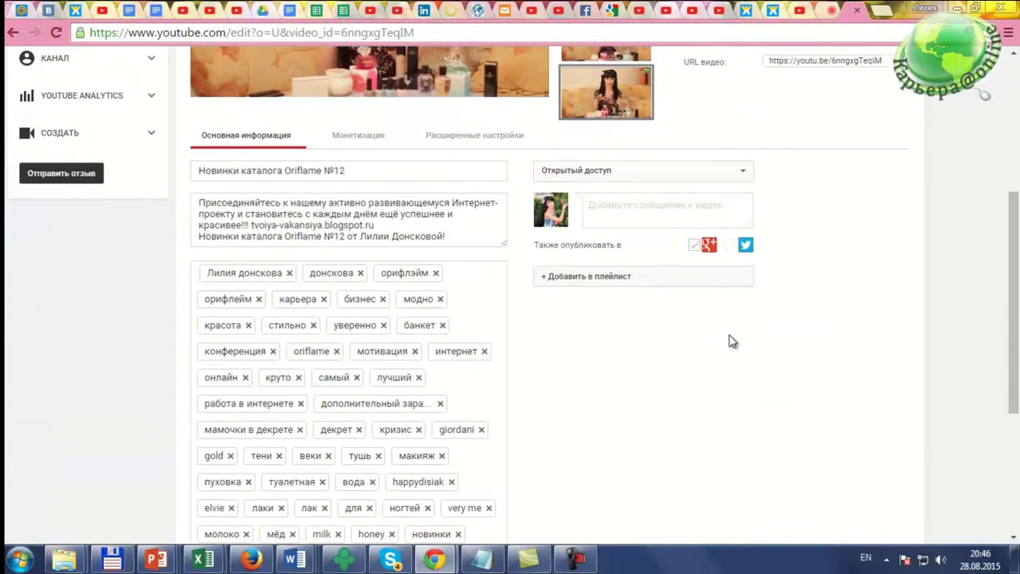
scroll(732, 341, "down", 2)
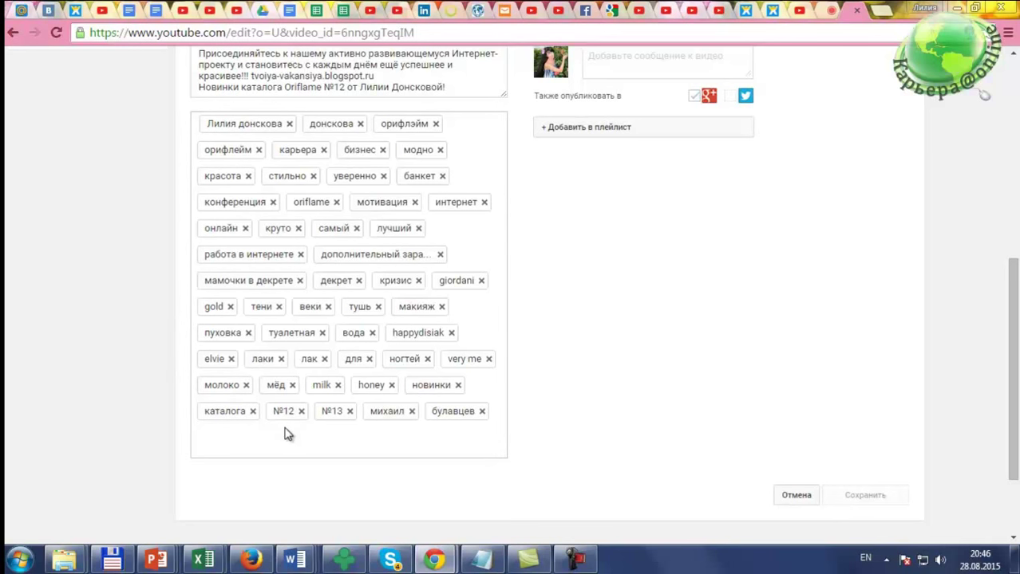
scroll(290, 431, "up", 1)
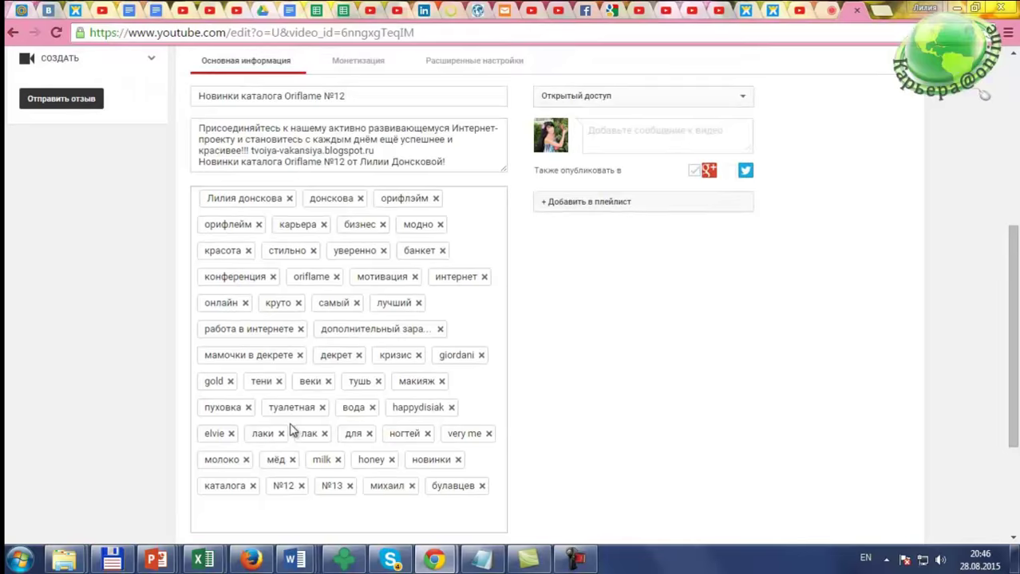
scroll(290, 431, "up", 2)
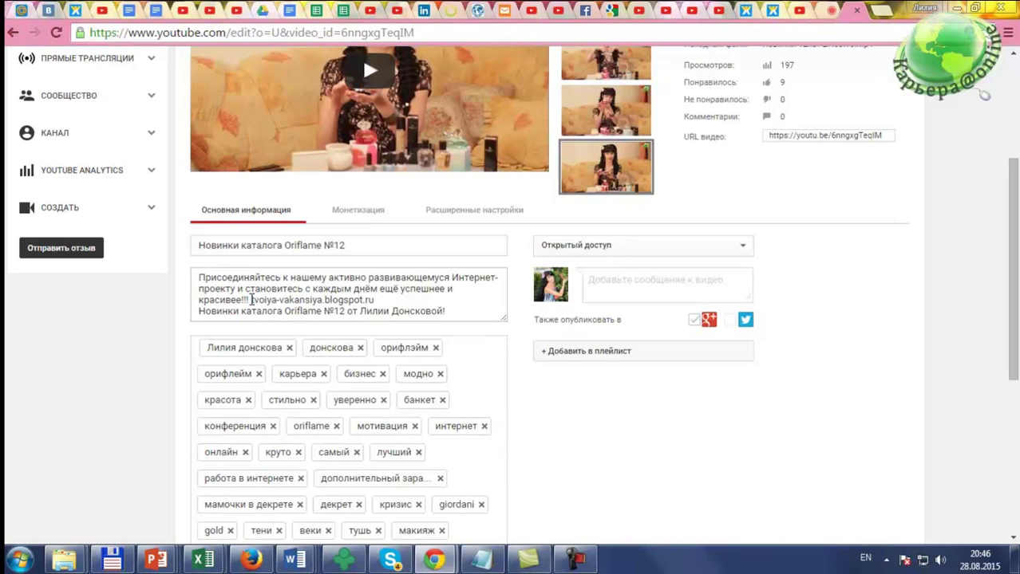
left_click_drag(251, 300, 380, 303)
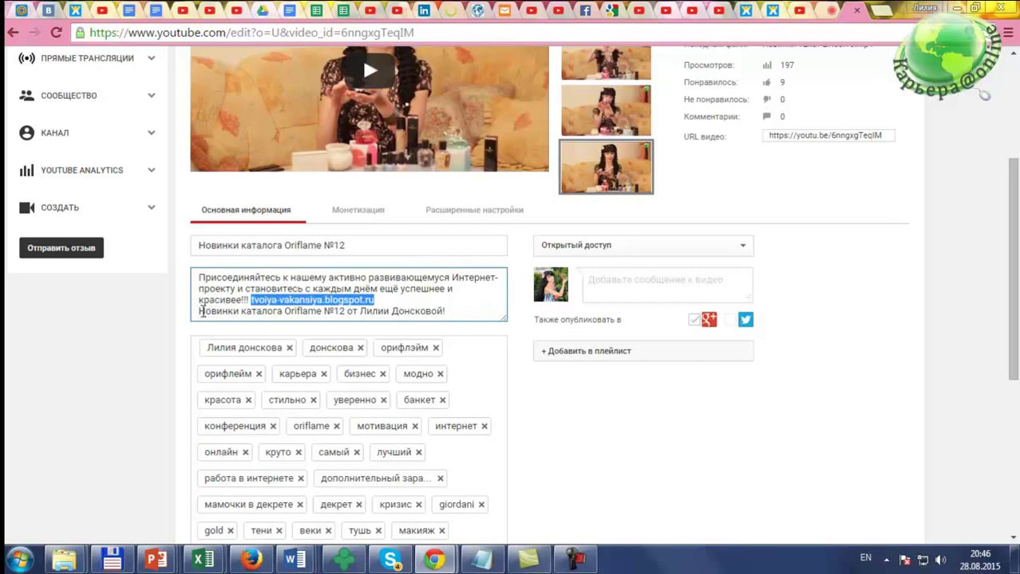
left_click_drag(202, 311, 455, 309)
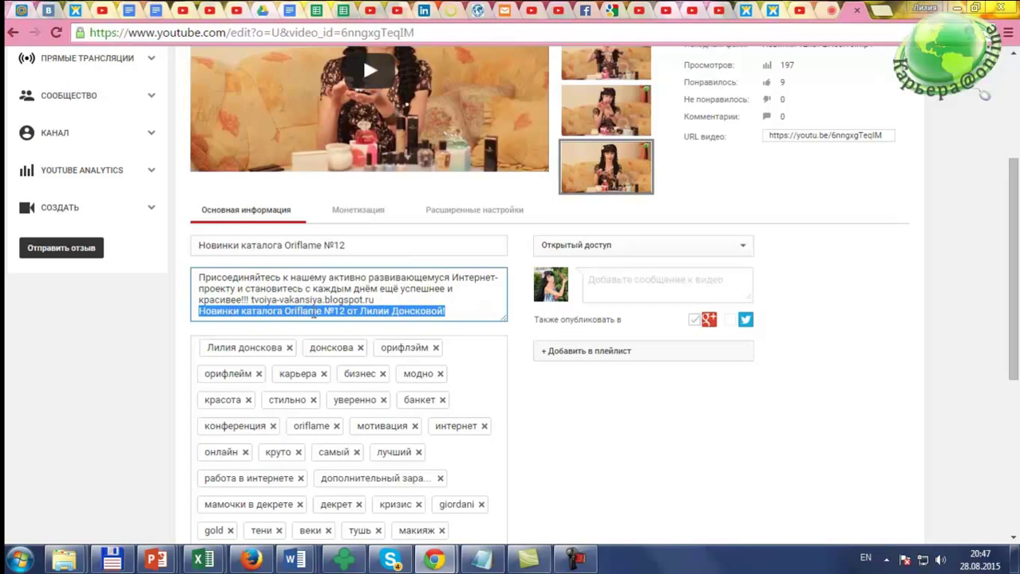
scroll(460, 312, "down", 1)
scroll(460, 312, "up", 1)
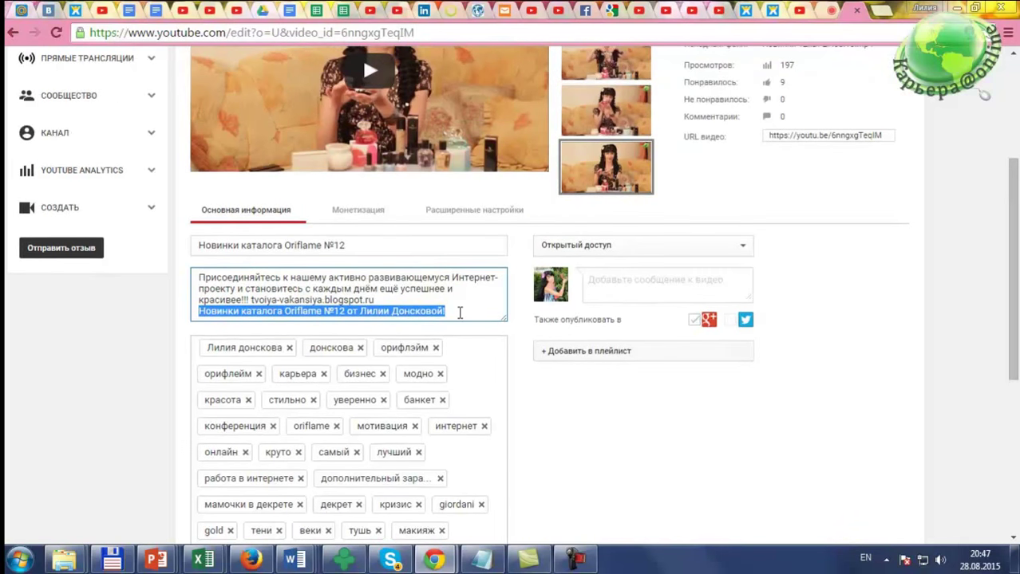
left_click(454, 312)
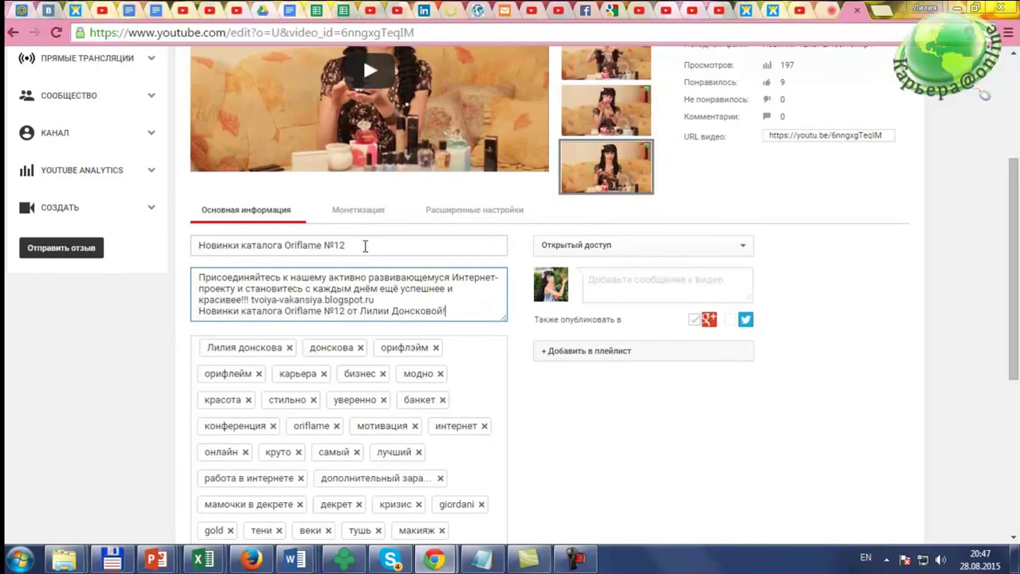
left_click_drag(363, 247, 177, 245)
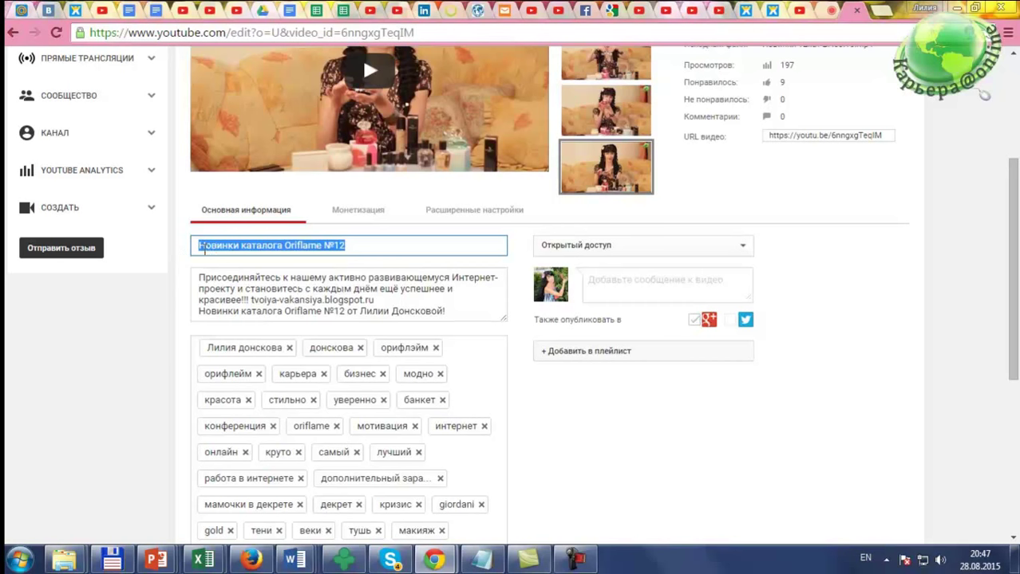
left_click(357, 246)
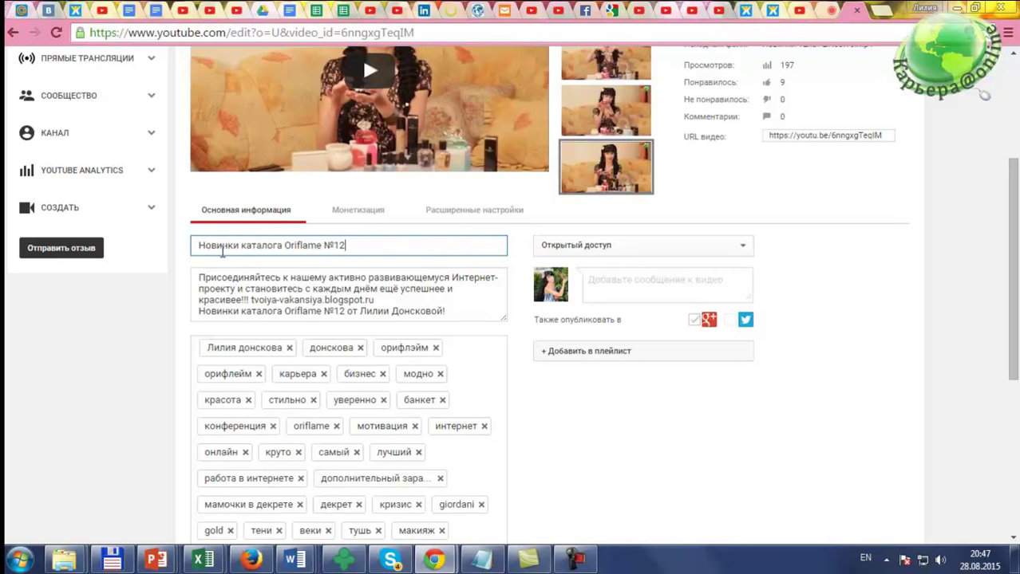
scroll(237, 263, "up", 3)
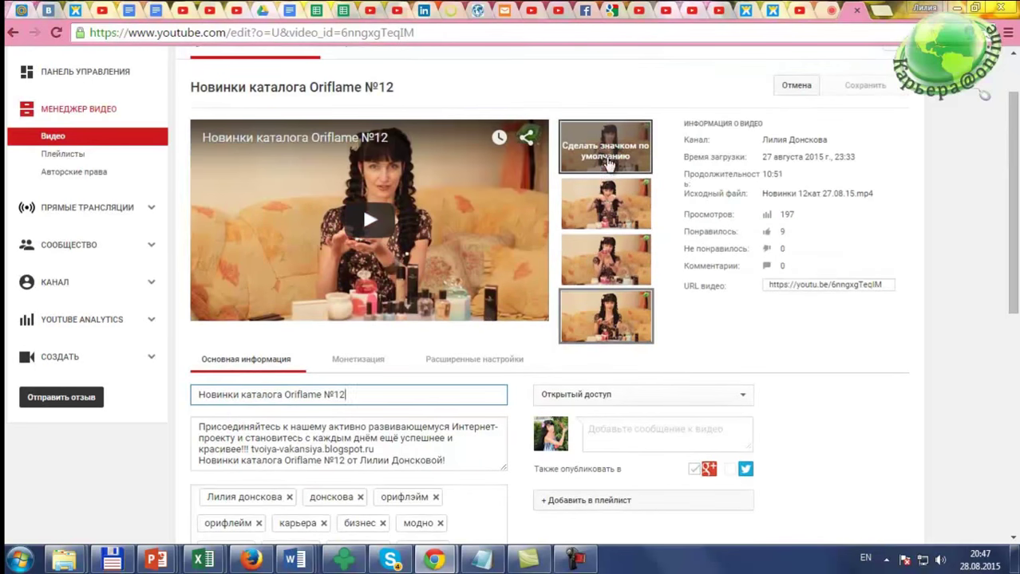
mouse_move(628, 209)
mouse_move(628, 256)
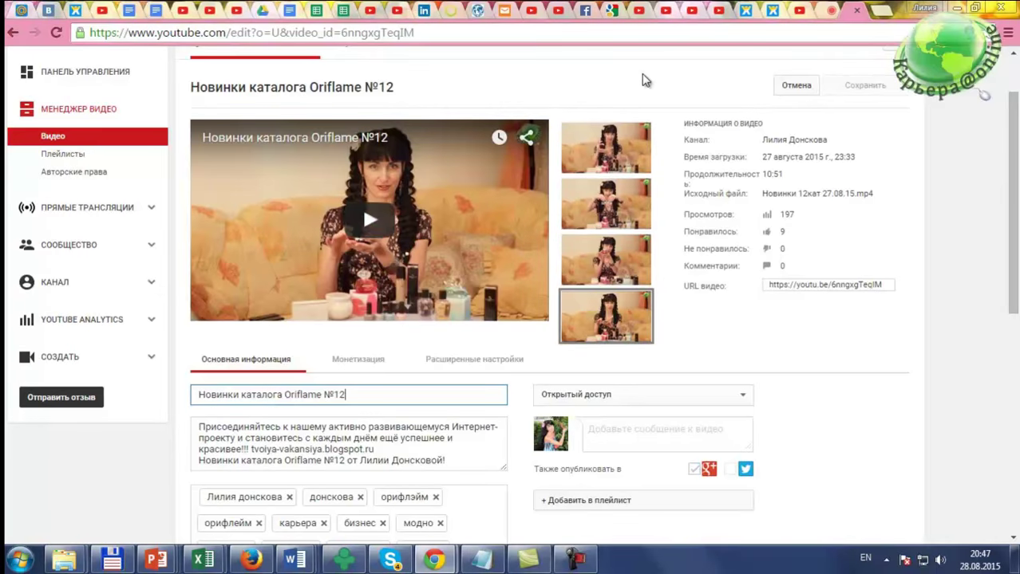
key("alt+Tab")
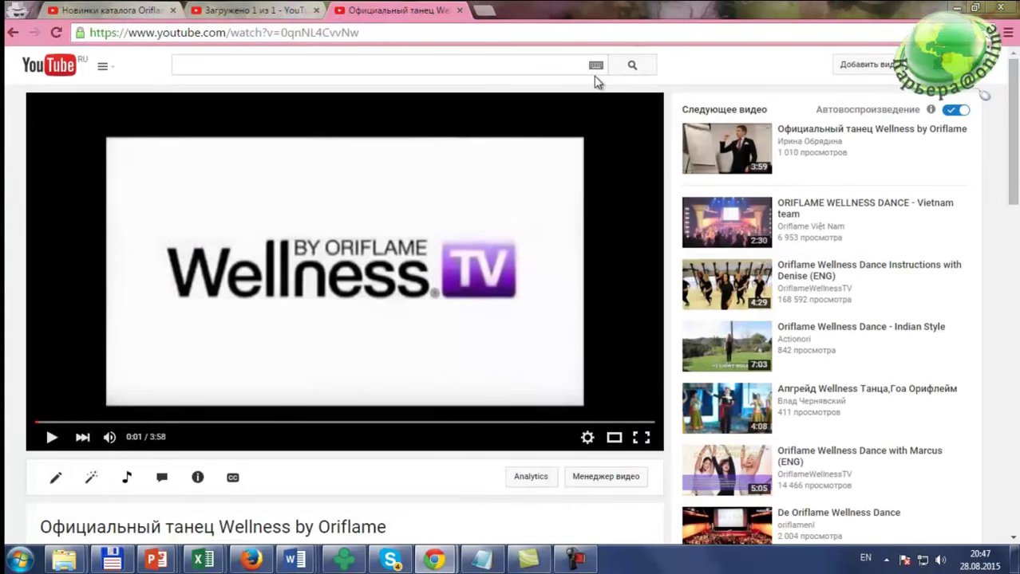
key("alt+Tab")
key("alt+Tab")
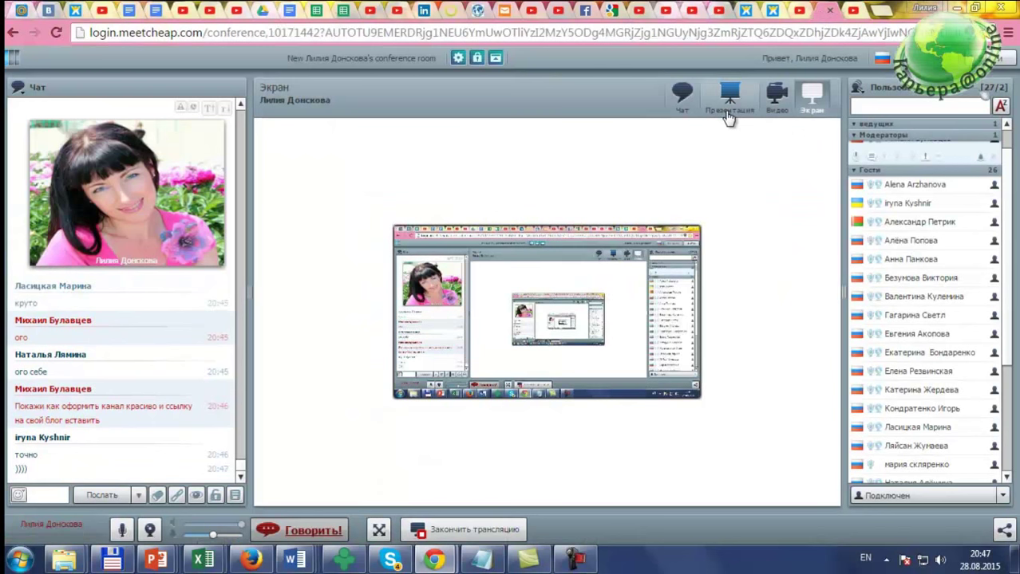
scroll(239, 459, "up", 1)
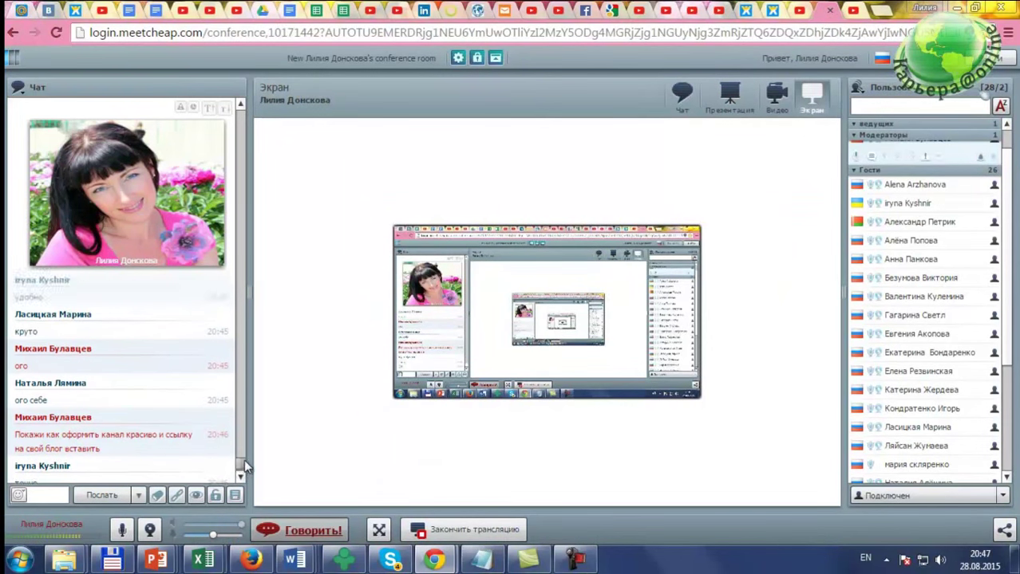
scroll(243, 467, "up", 3)
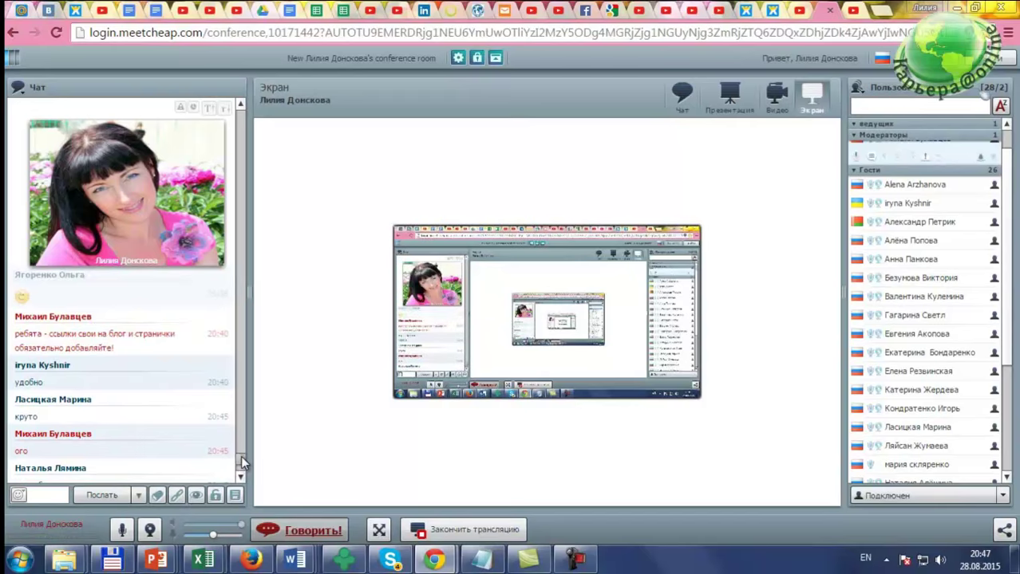
scroll(244, 460, "down", 4)
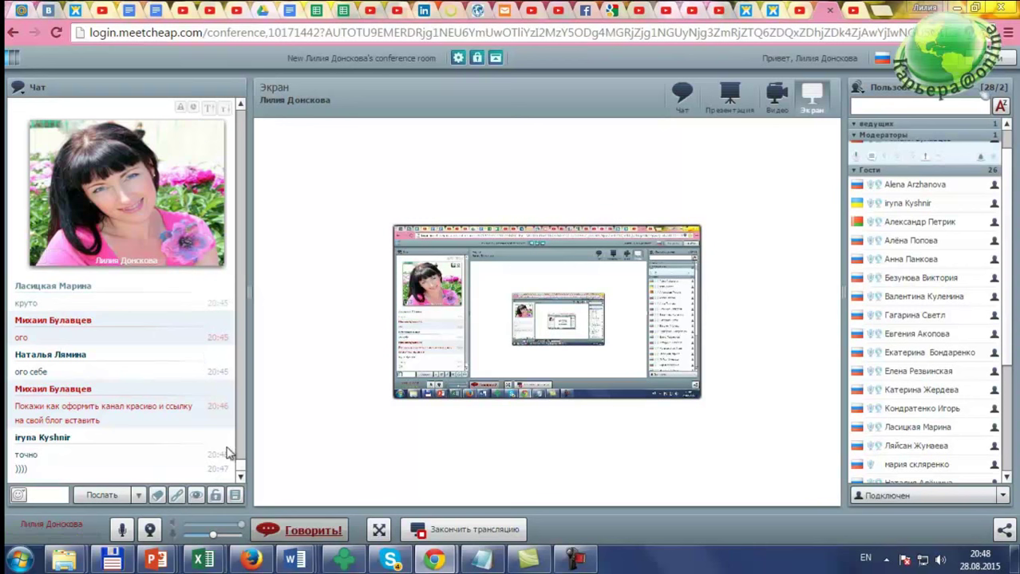
left_click(847, 10)
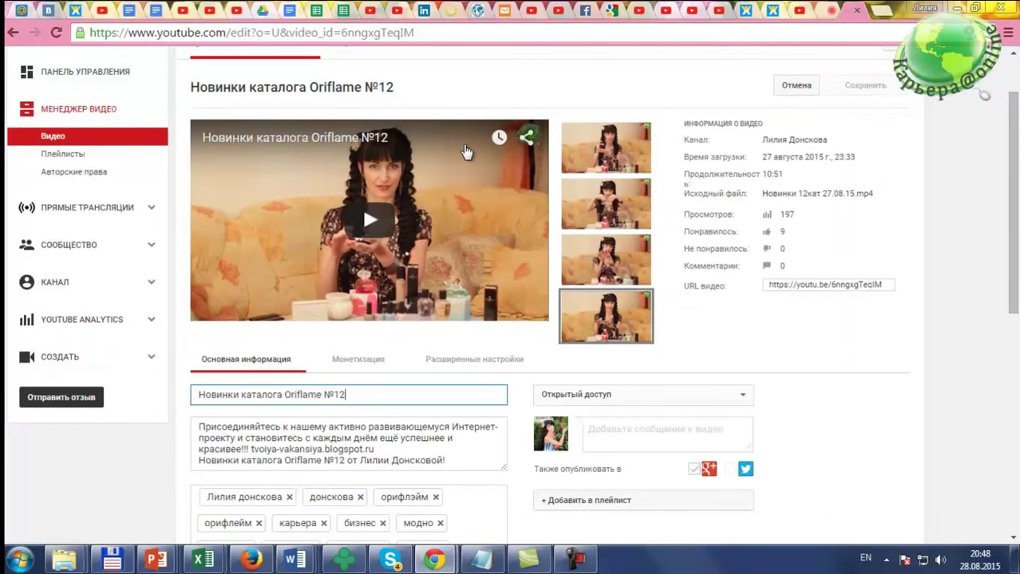
Step: Visit the channel status and features page, then return to the dashboard
scroll(100, 133, "up", 1)
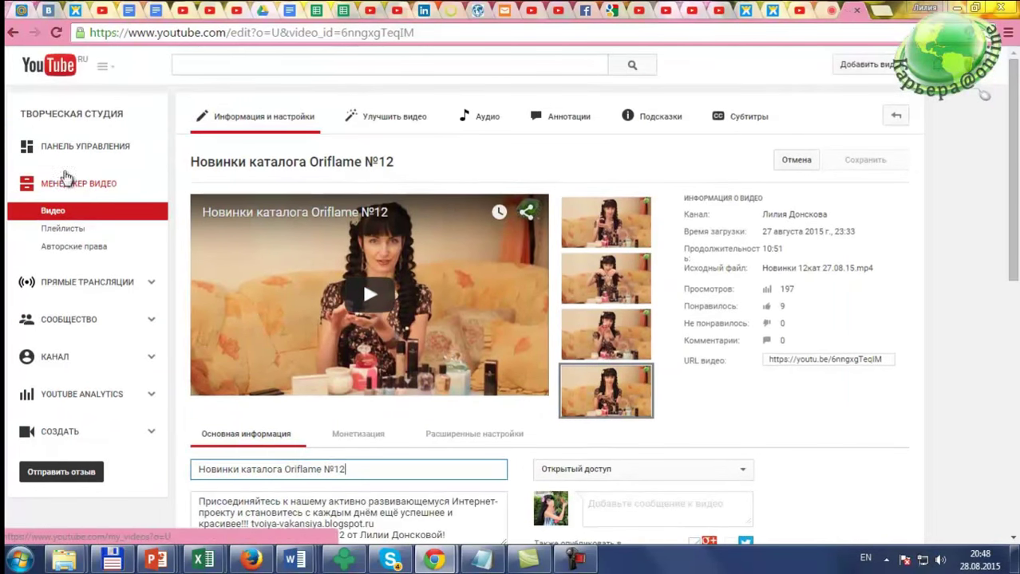
left_click(84, 364)
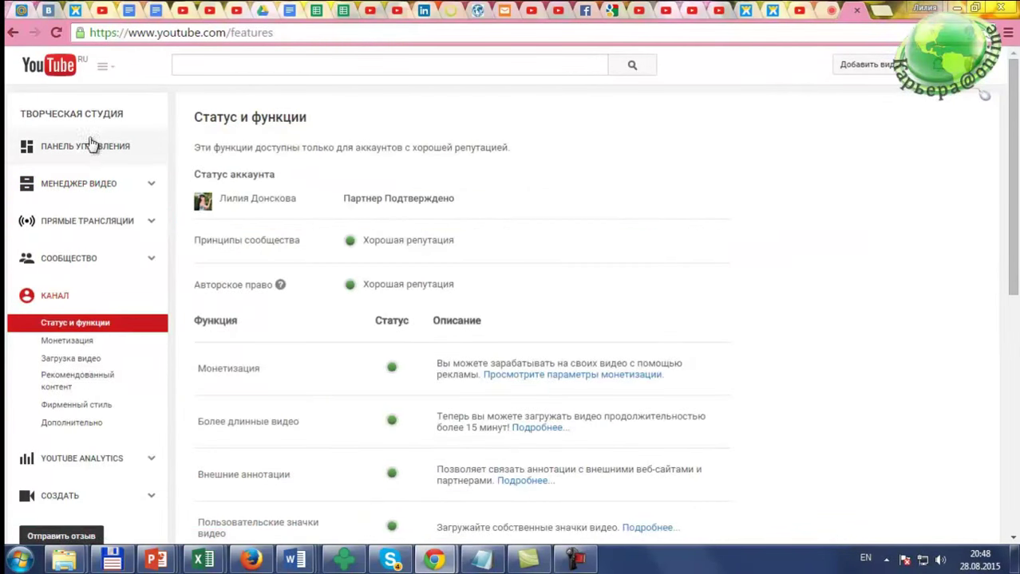
left_click(86, 153)
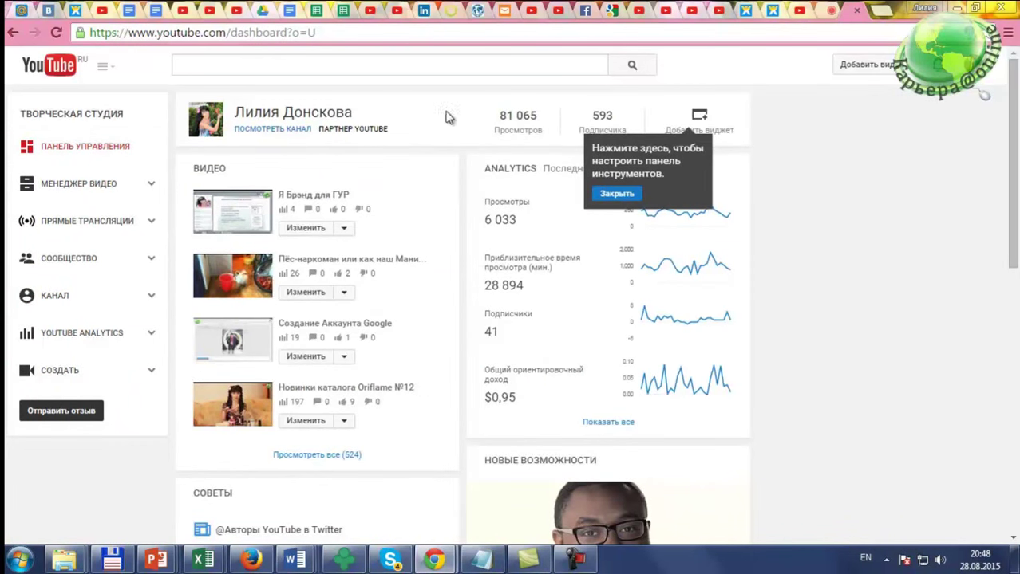
Step: Open My channel in a new tab from the guide menu and switch to it
left_click(104, 67)
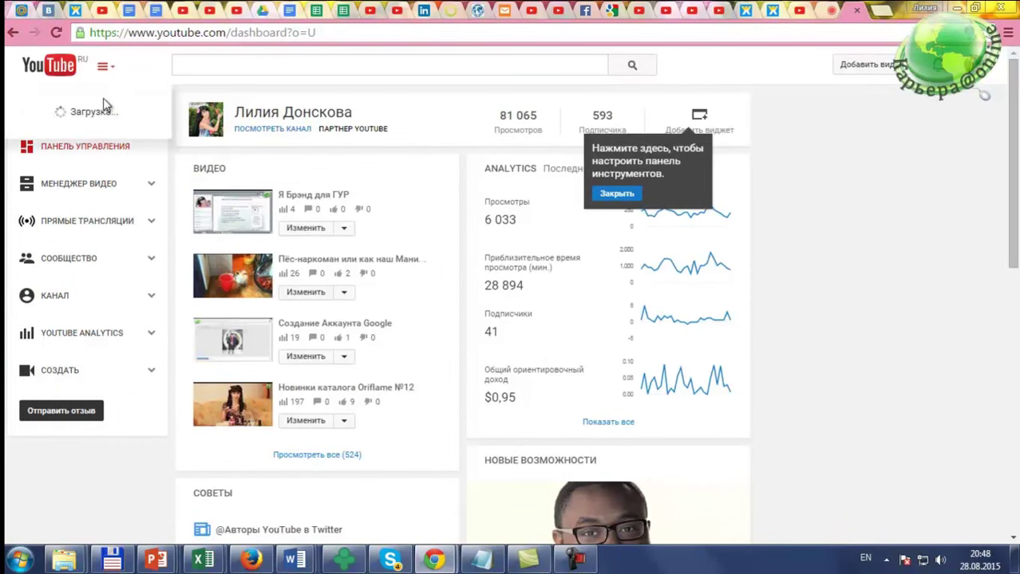
right_click(86, 126)
left_click(159, 134)
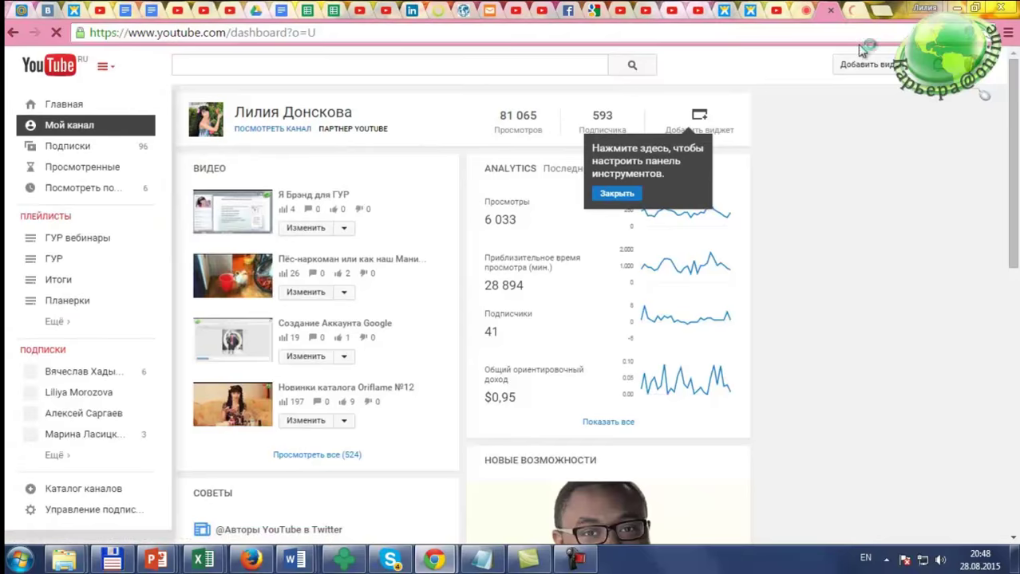
left_click(847, 11)
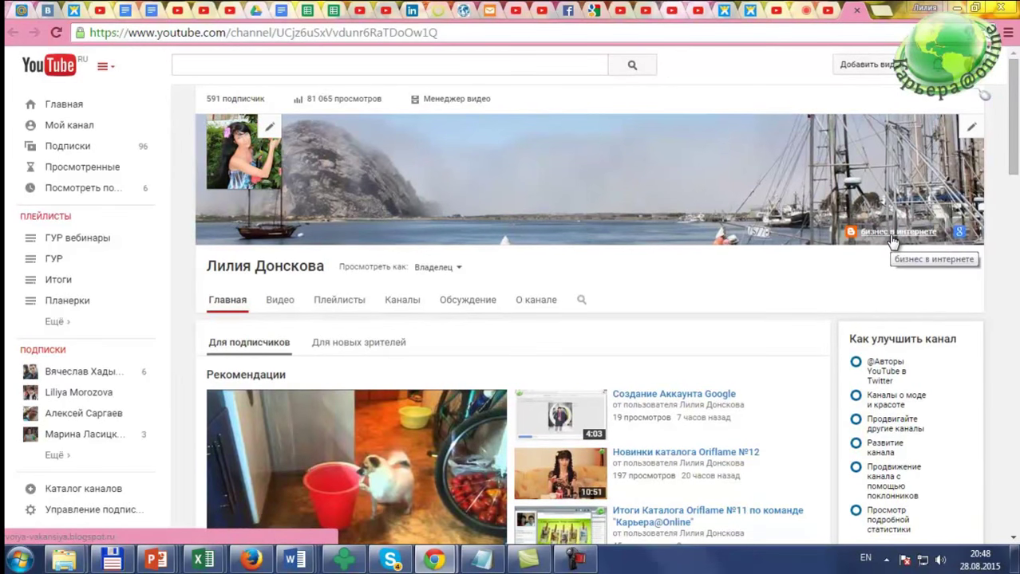
Step: Return to the dashboard tab and scroll through its uploads, 28-day analytics, tips and comments
scroll(1016, 144, "down", 1)
scroll(1017, 118, "up", 1)
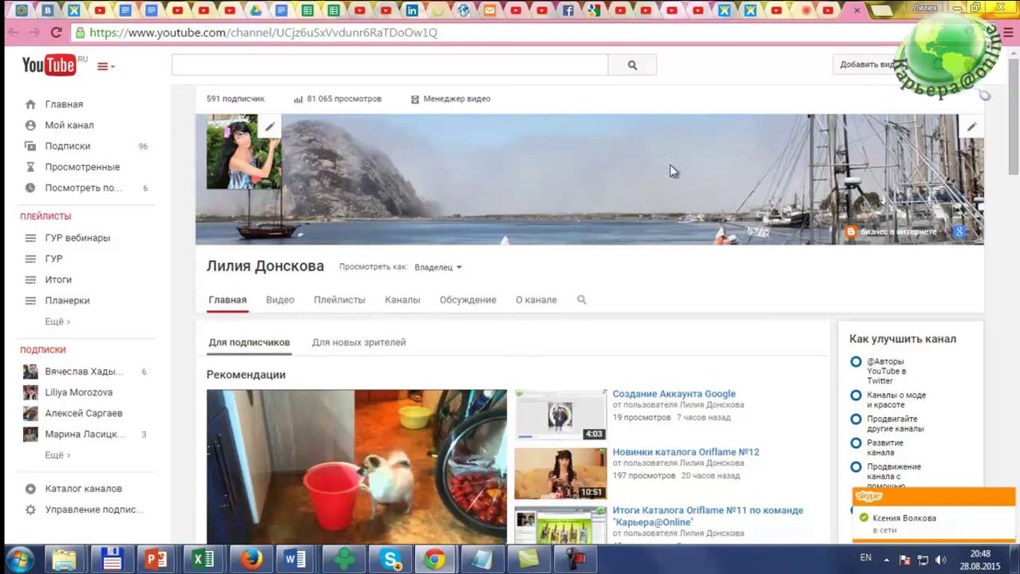
left_click(822, 16)
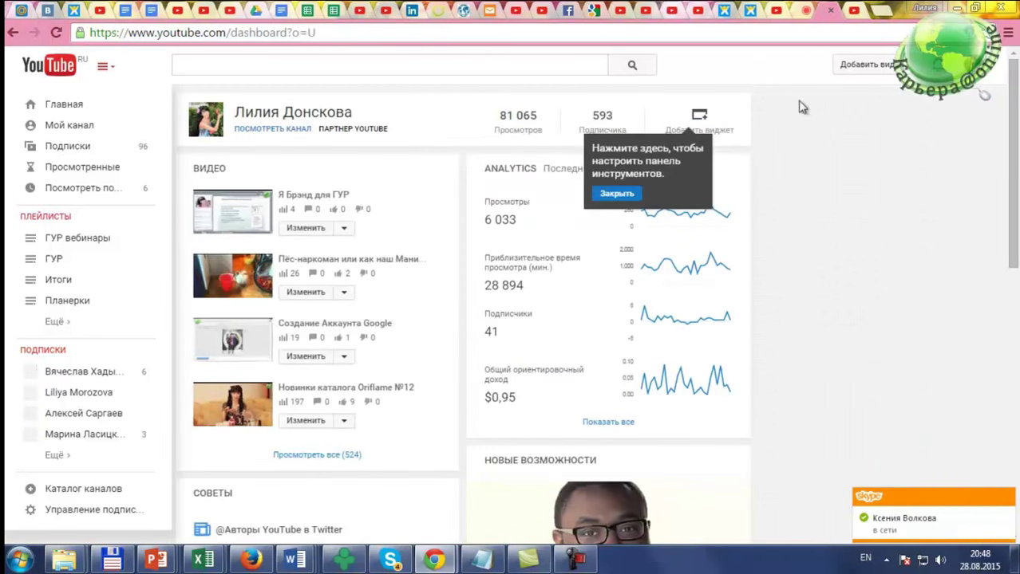
scroll(830, 132, "down", 4)
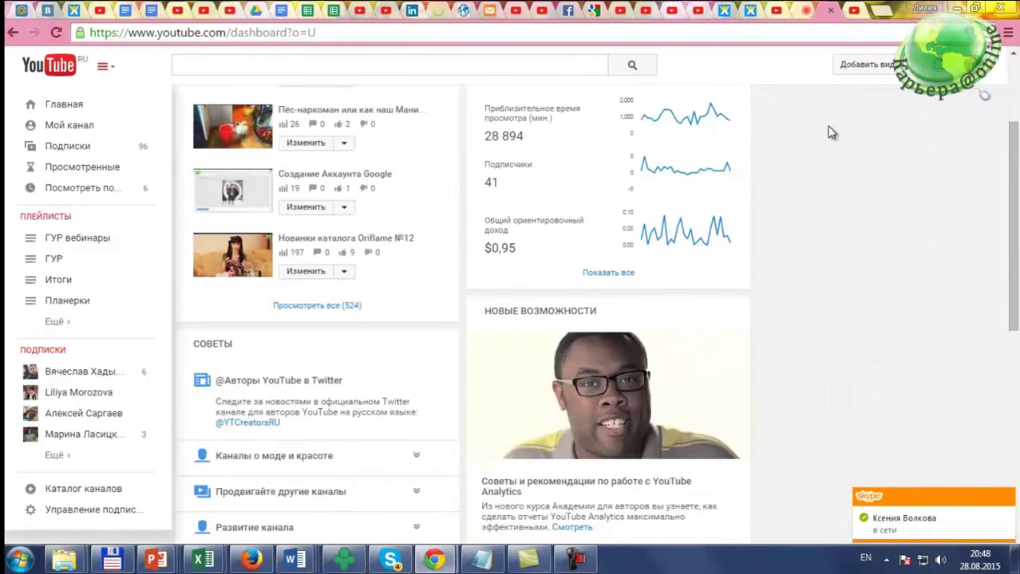
scroll(829, 133, "down", 3)
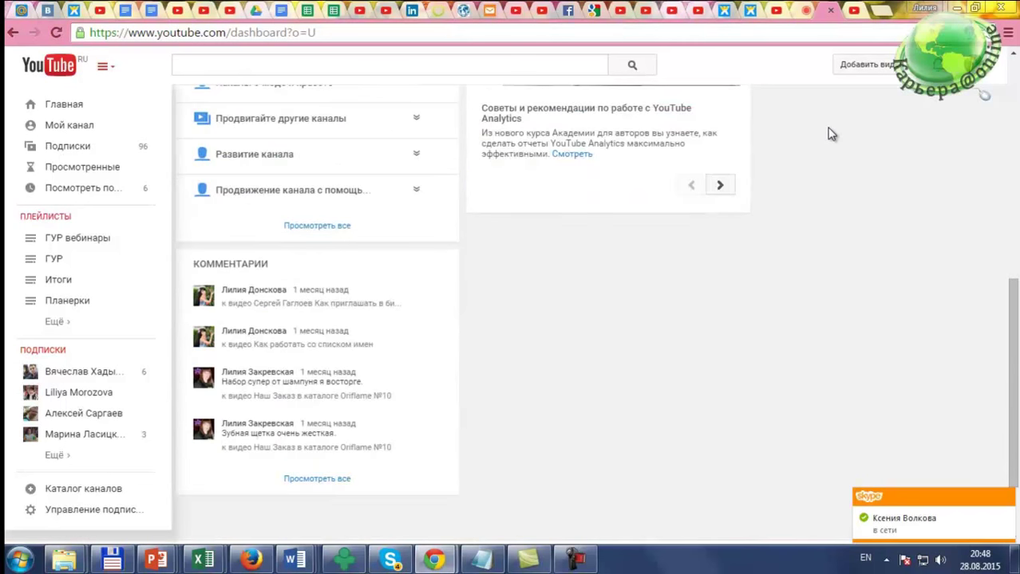
scroll(830, 134, "up", 2)
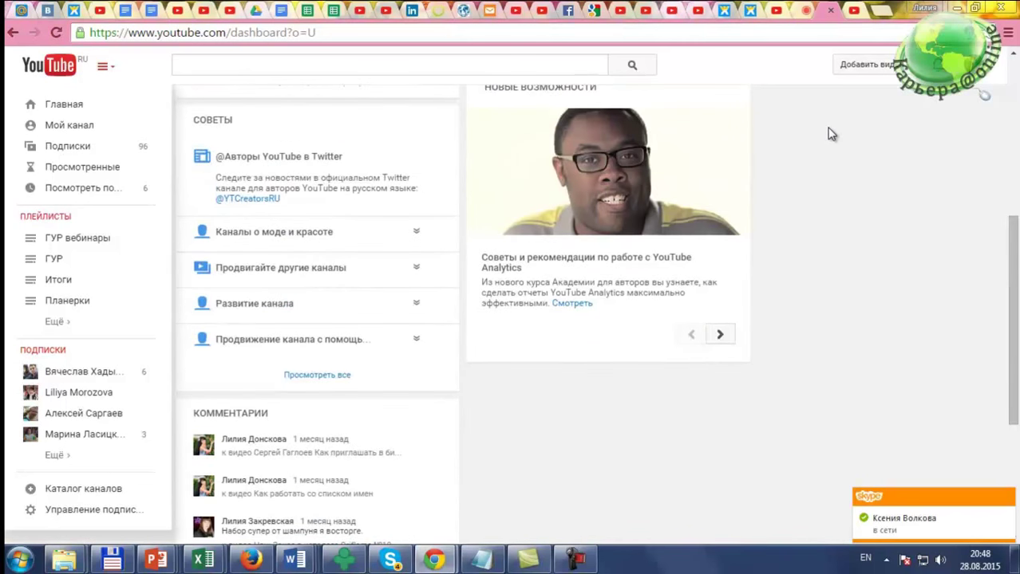
scroll(829, 133, "up", 5)
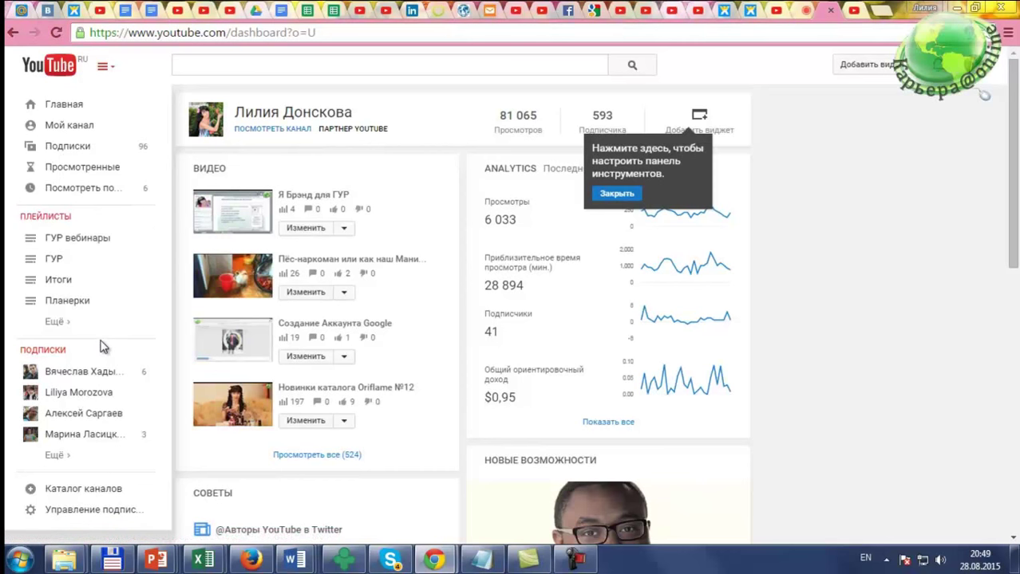
Step: Open My channel and Video Manager, then bring up the Wellness by Oriflame video window
left_click(70, 128)
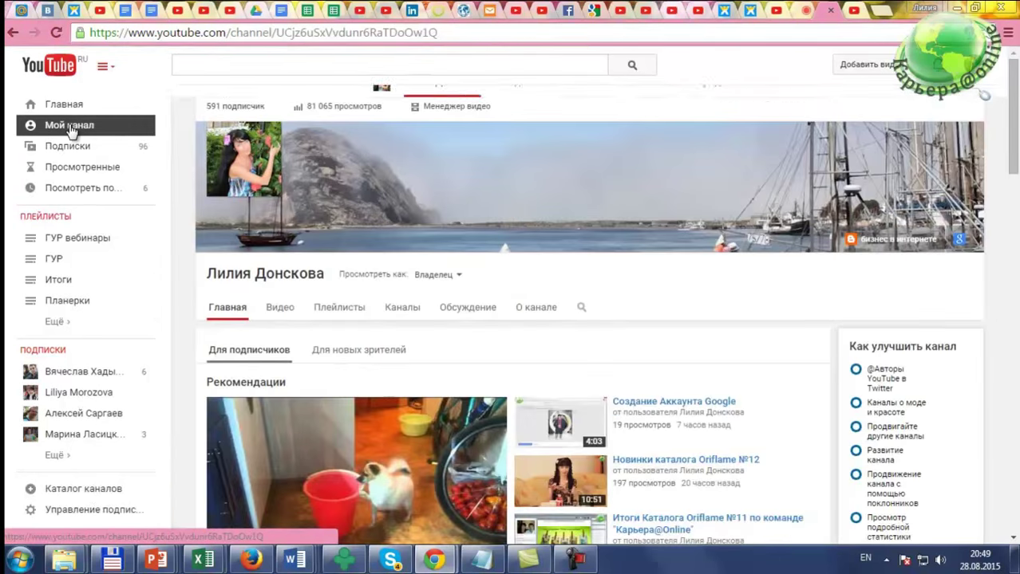
left_click(437, 107)
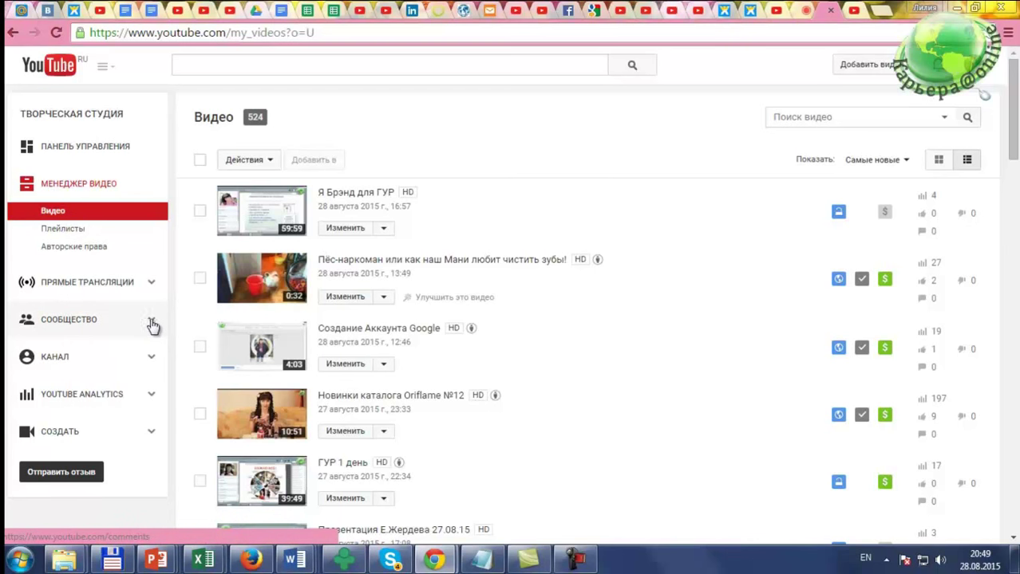
left_click(852, 15)
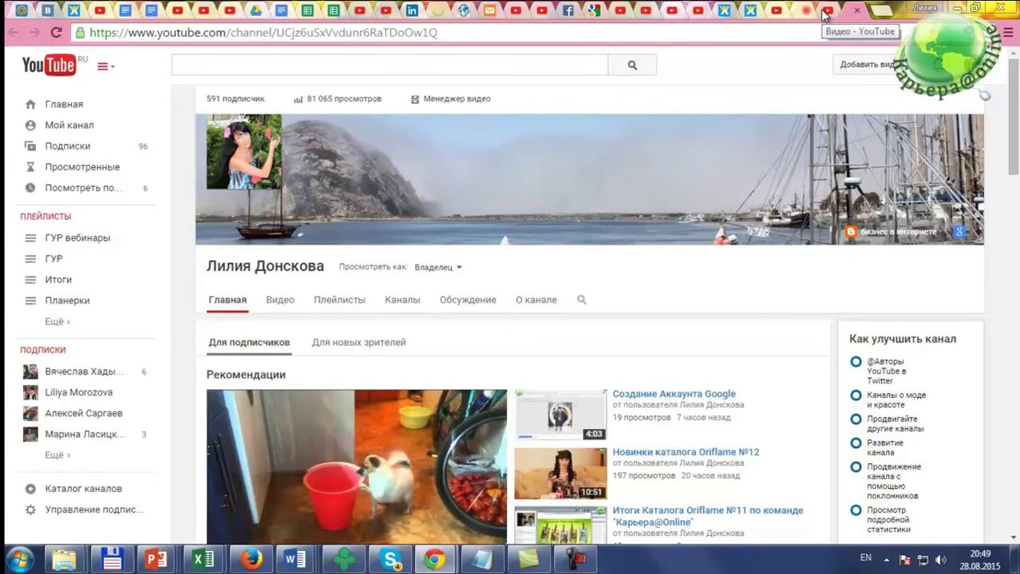
mouse_move(434, 560)
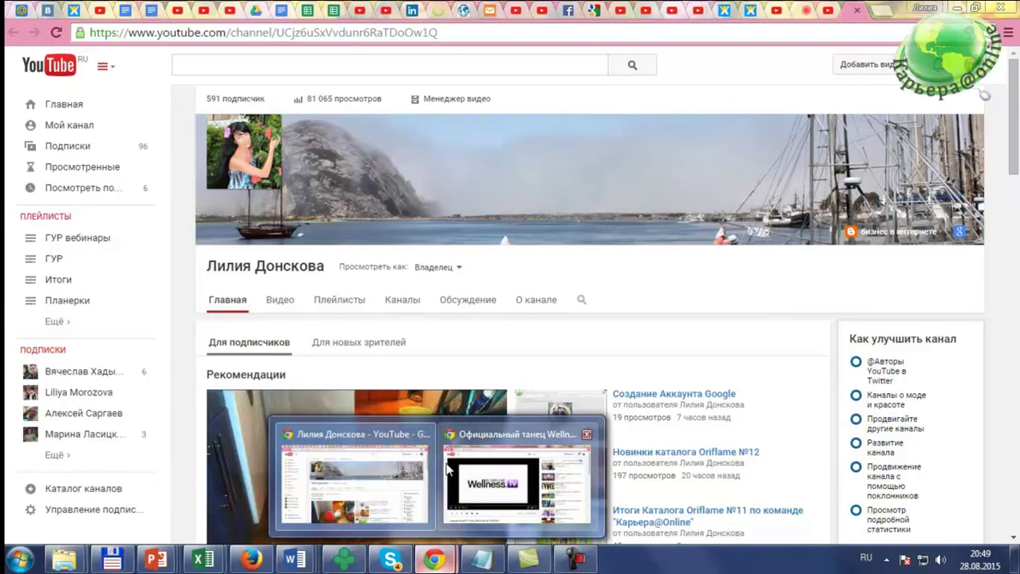
left_click(503, 469)
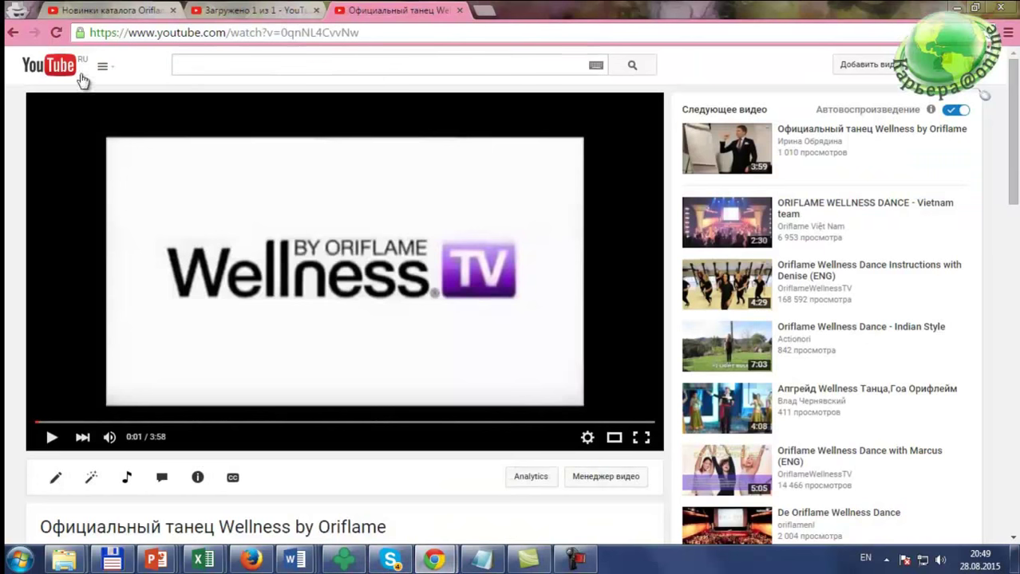
Step: Open the second channel's page from the guide menu and start adding banner channel art
left_click(105, 69)
left_click(70, 125)
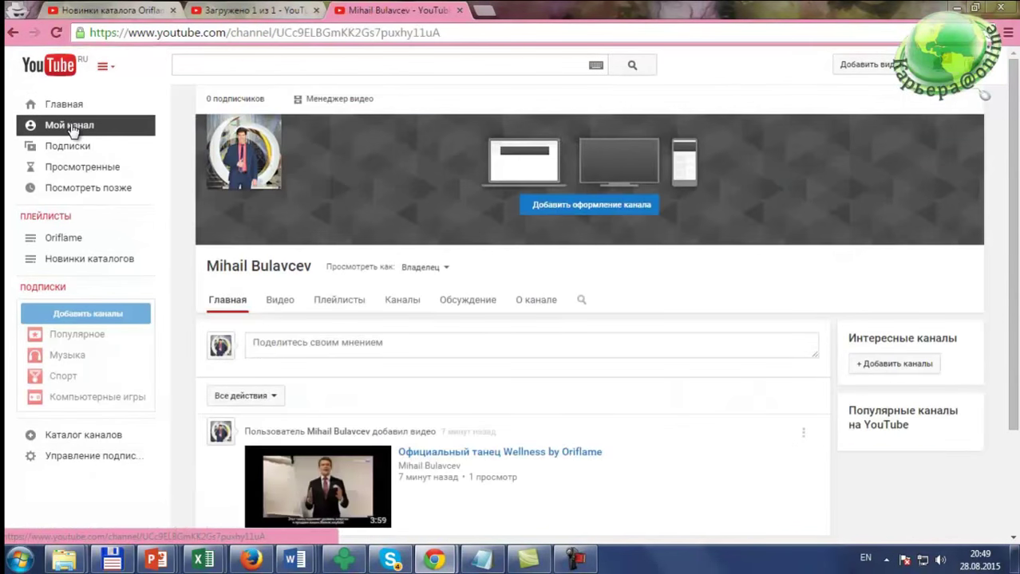
mouse_move(975, 138)
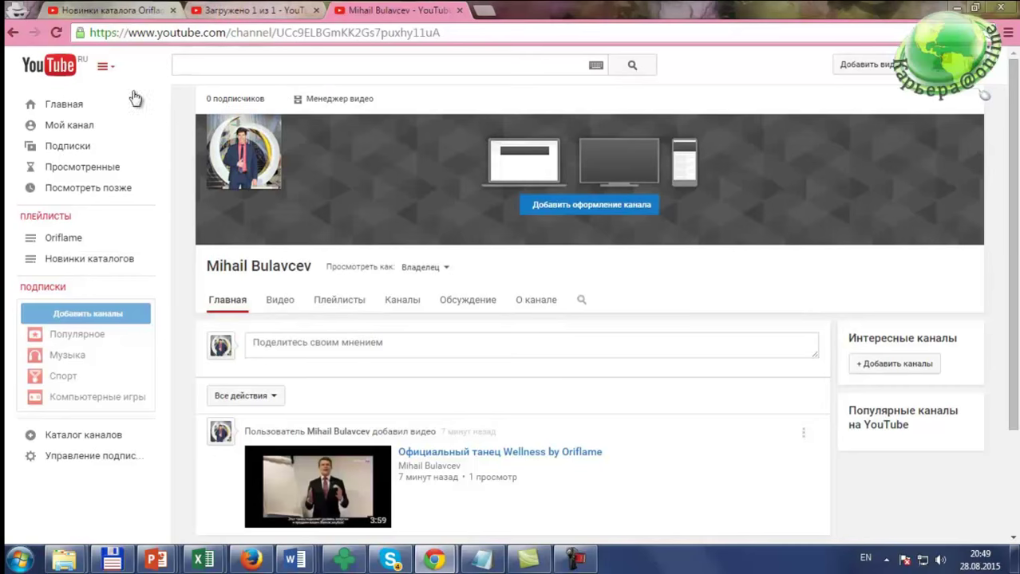
left_click(79, 129)
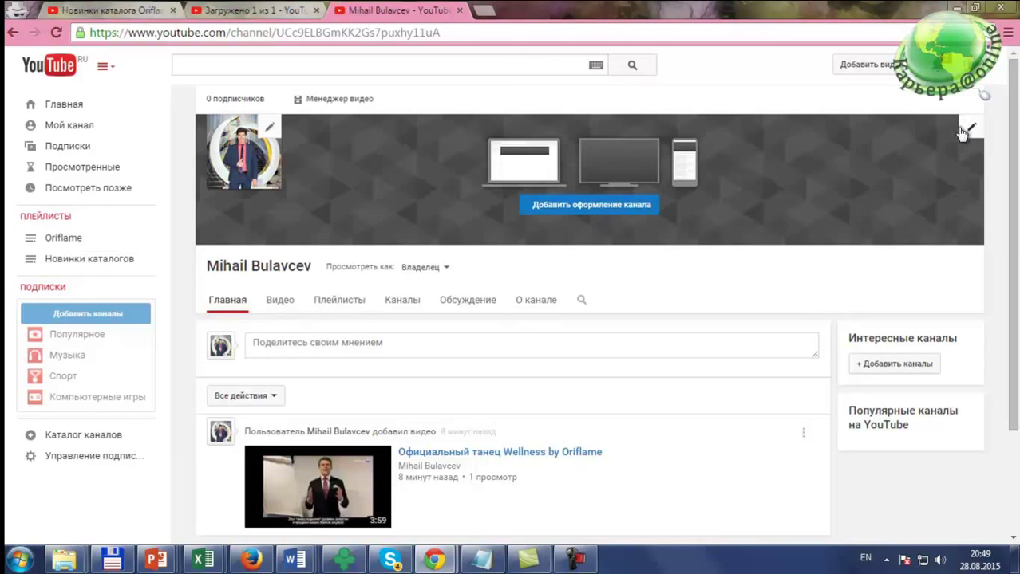
left_click(589, 200)
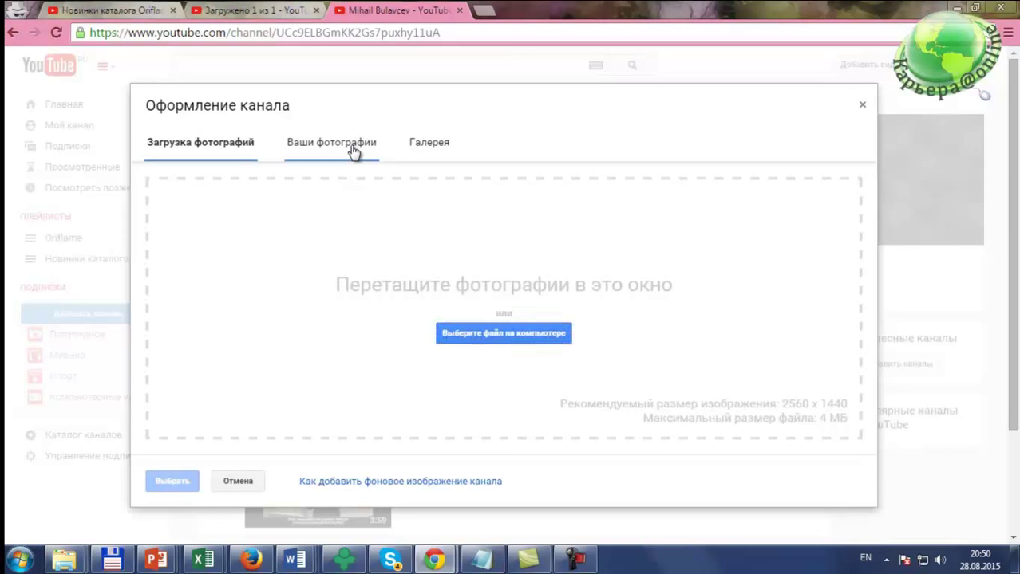
Step: Look at the Your photos and Upload photos tabs, then close the channel art dialog
left_click(356, 153)
left_click(210, 145)
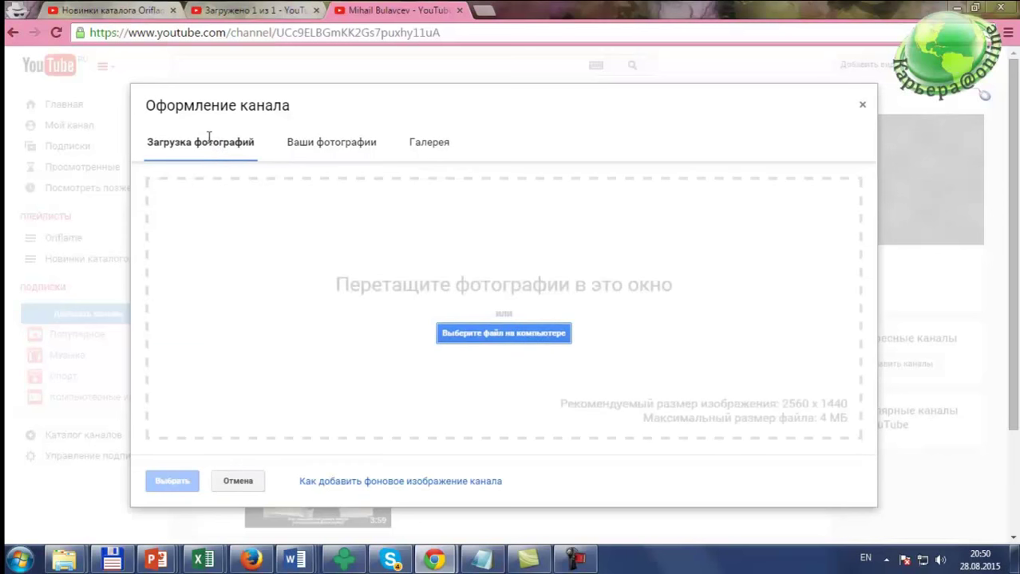
left_click(863, 108)
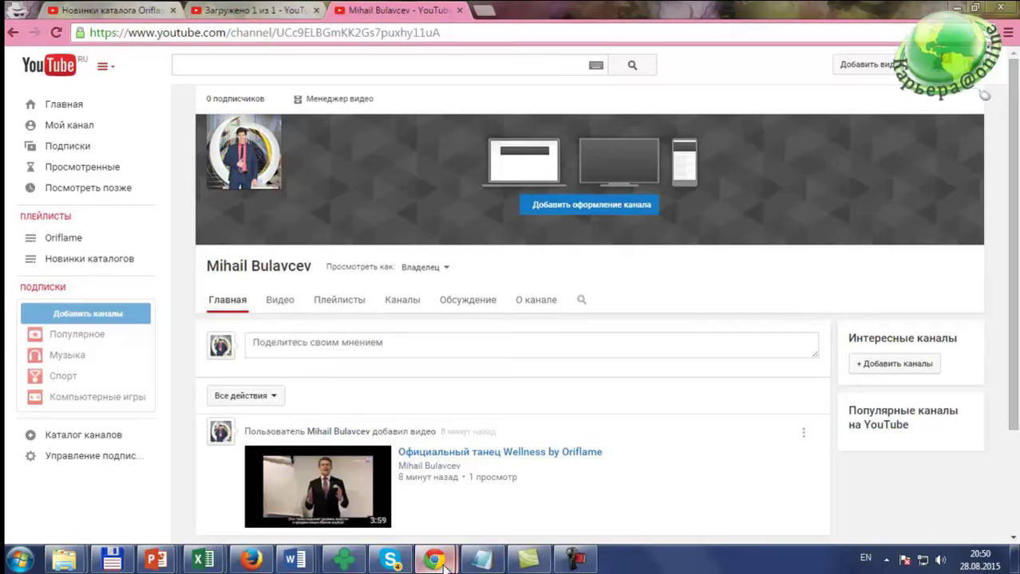
Step: Bring the main channel's Chrome window forward and return to the MeetCheap conference room tab
mouse_move(444, 565)
left_click(382, 478)
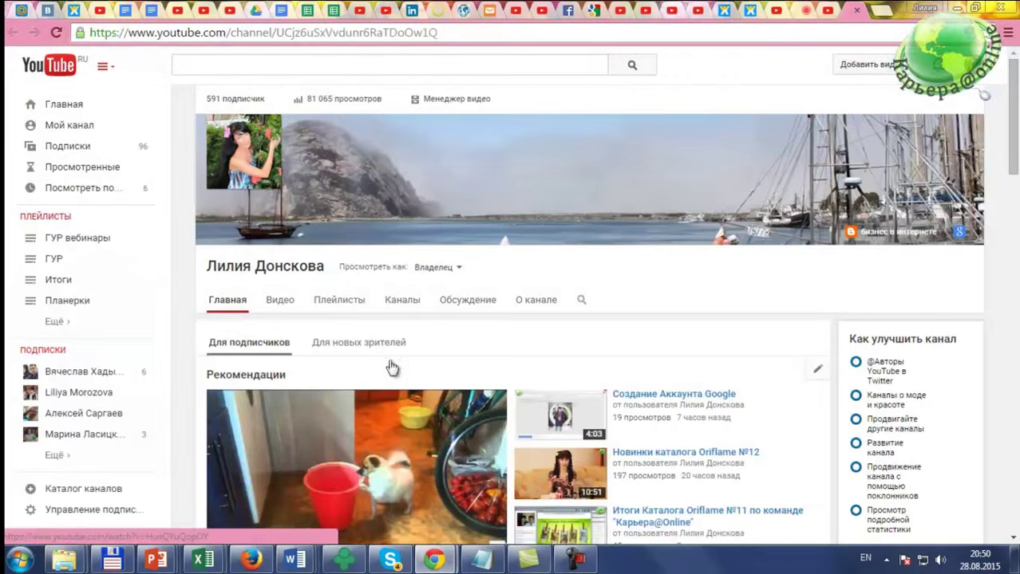
left_click(821, 10)
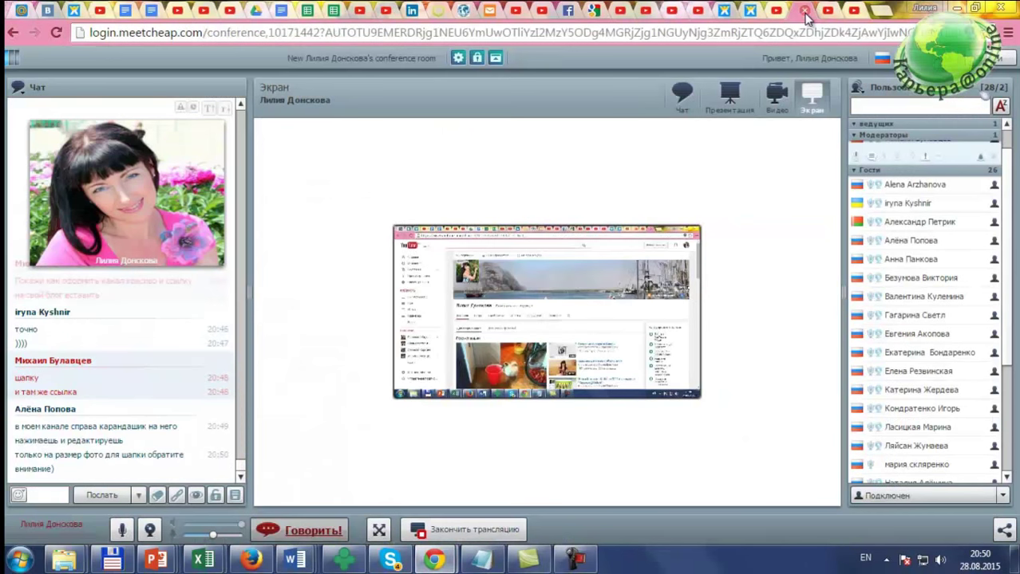